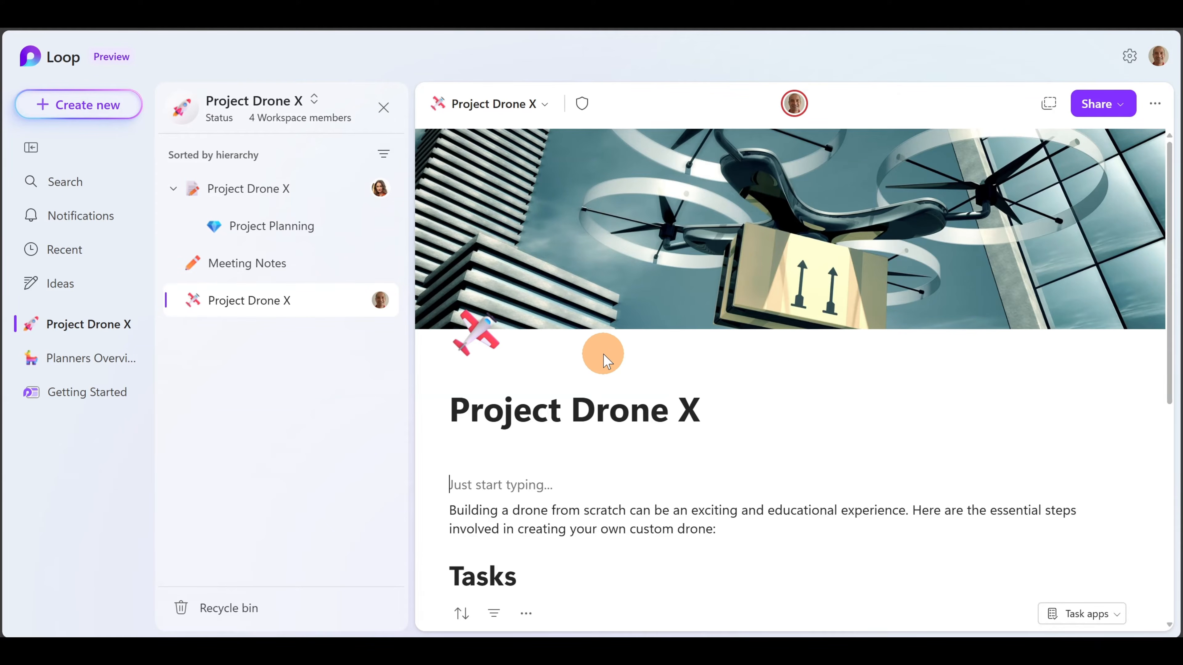
- Add a collapsible Heading 2 titled 'Description' on the empty line under the title
{"action": "mouse_move", "coordinate": [650, 301]}
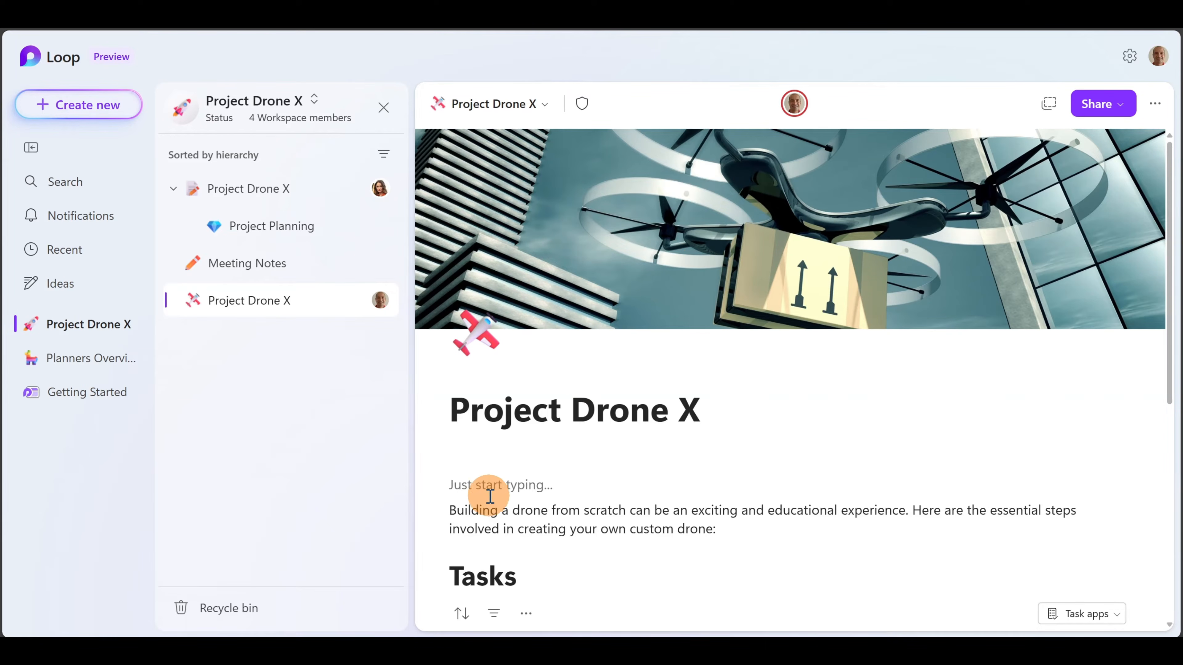
{"action": "left_click", "coordinate": [515, 486]}
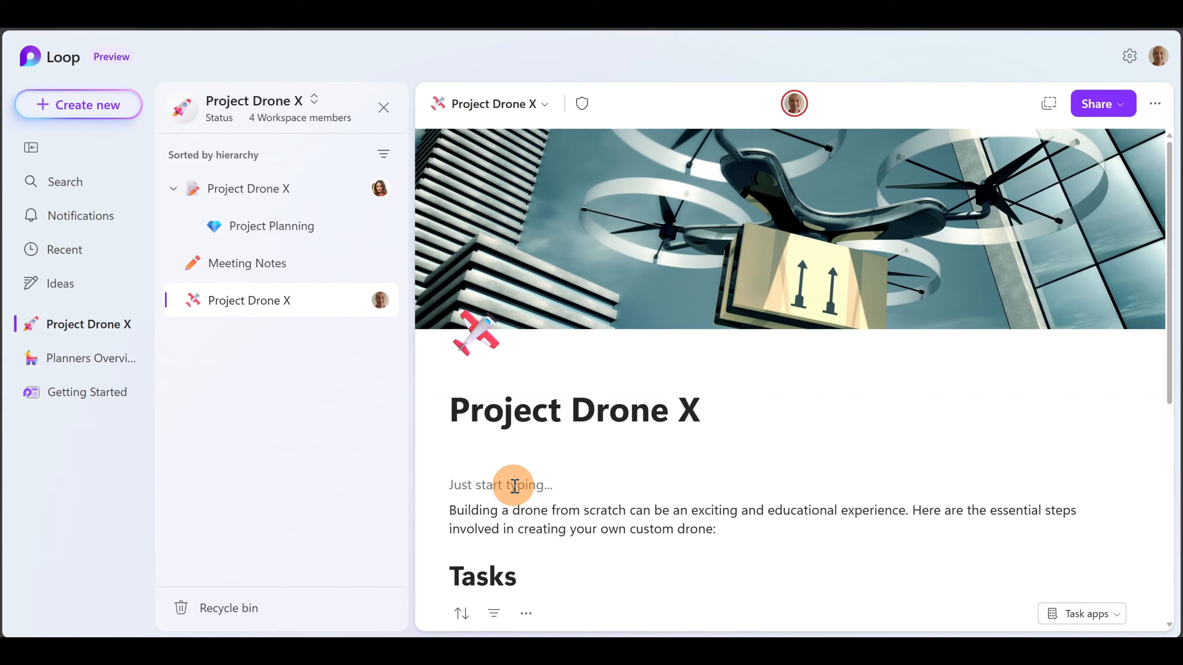
{"action": "scroll", "coordinate": [791, 435], "scroll_direction": "down", "scroll_amount": 2}
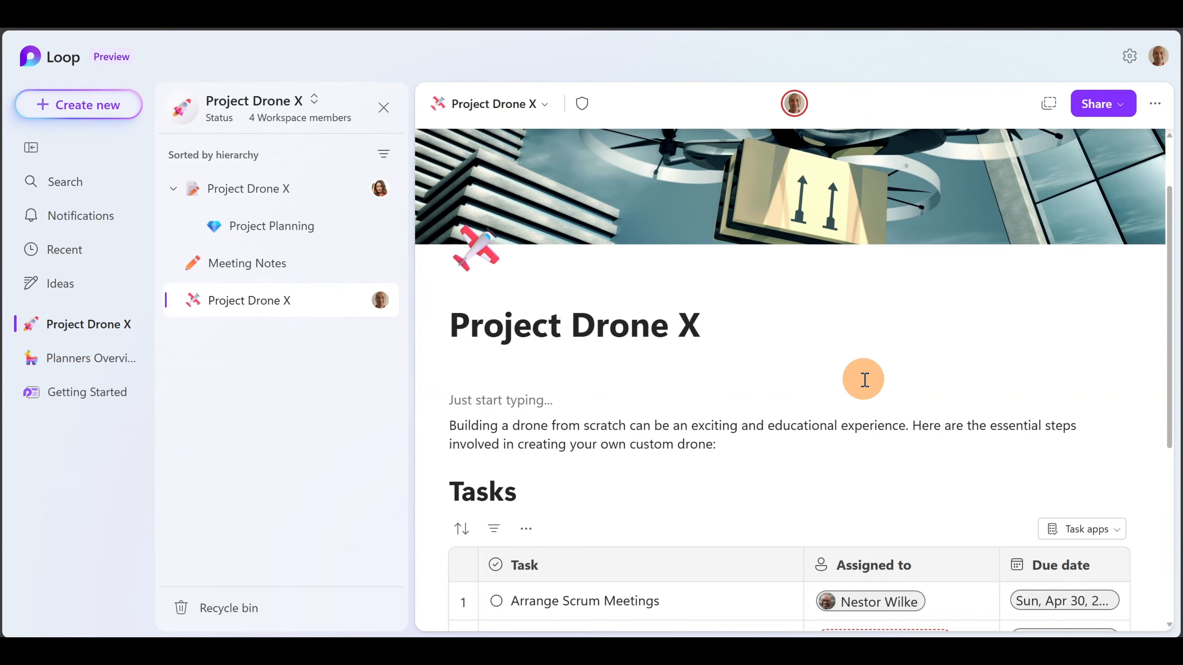
{"action": "type", "text": "/"}
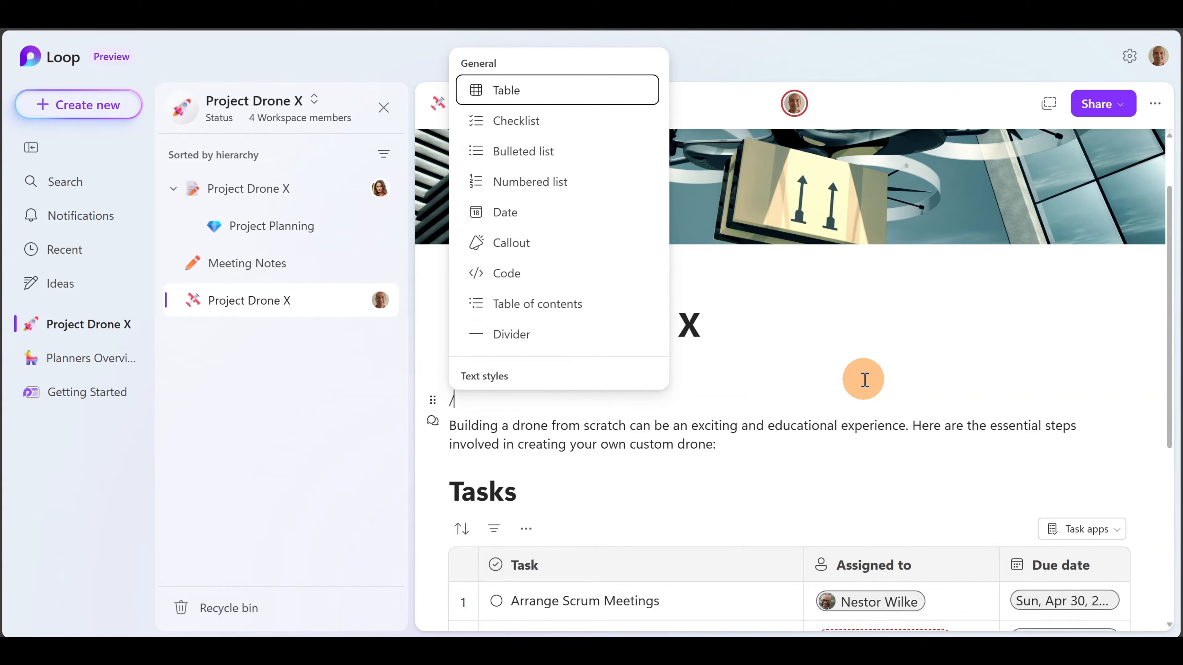
{"action": "scroll", "coordinate": [494, 265], "scroll_direction": "down", "scroll_amount": 5}
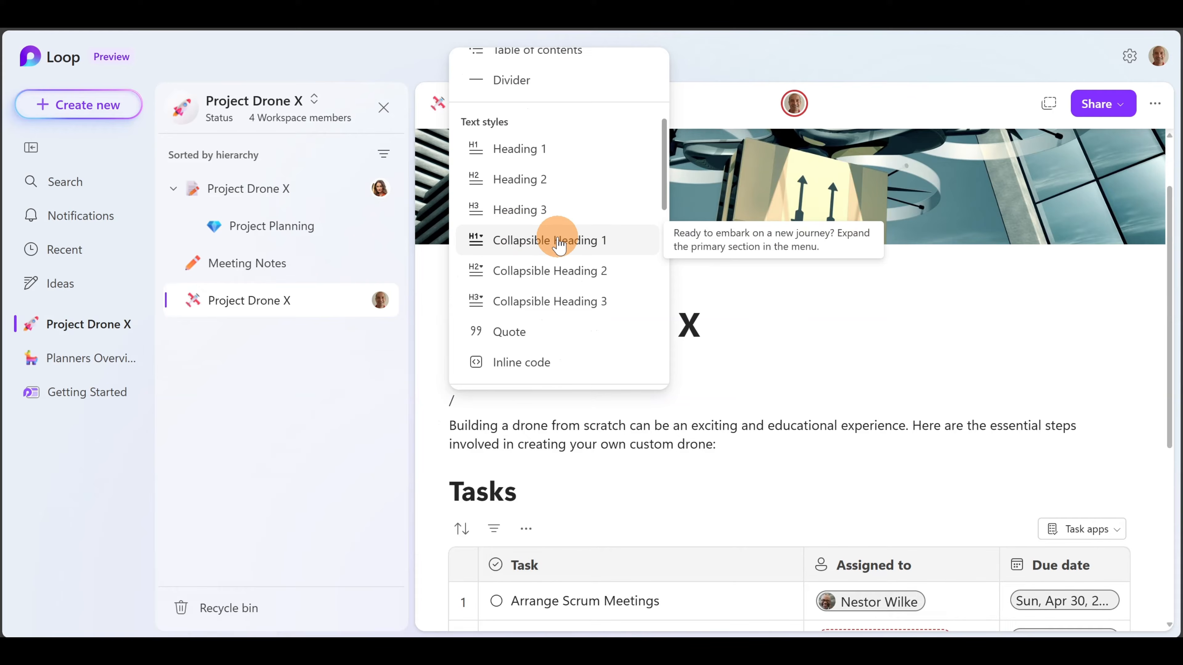
{"action": "left_click", "coordinate": [572, 276]}
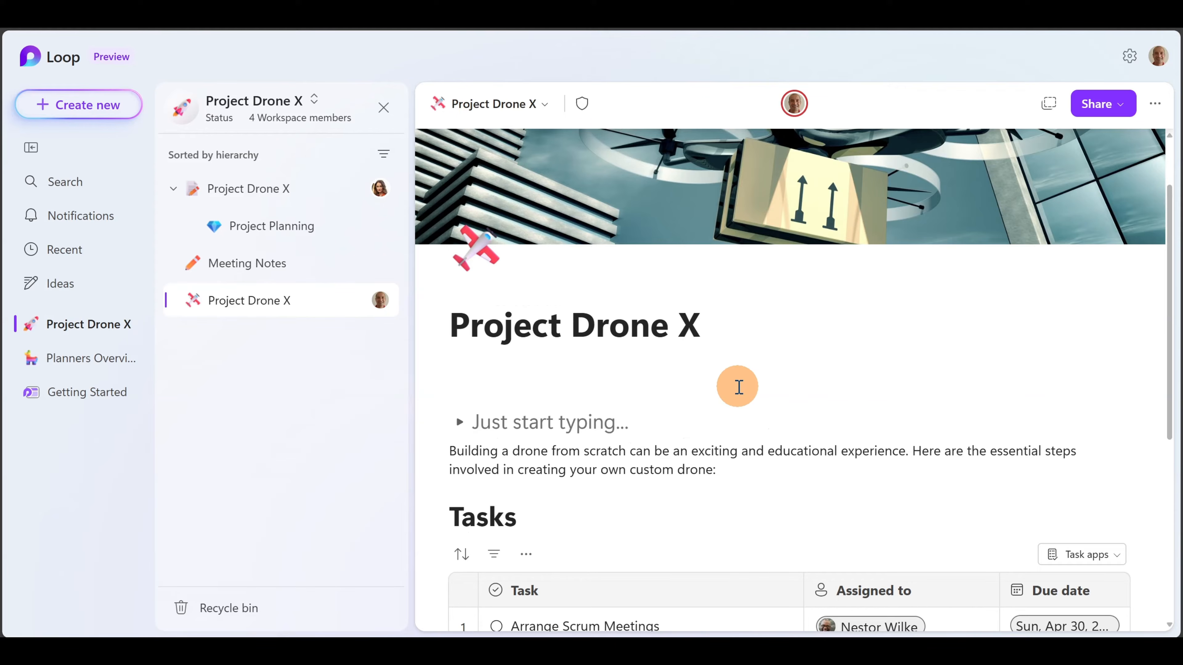
{"action": "type", "text": "Description"}
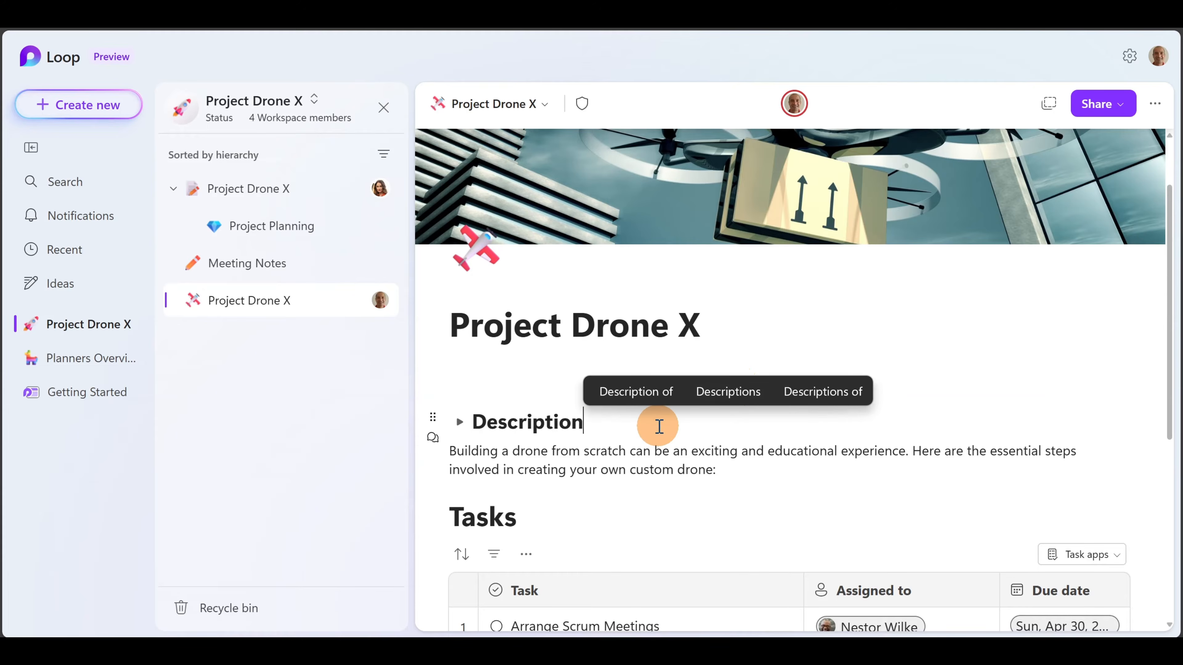
{"action": "key", "text": "Return"}
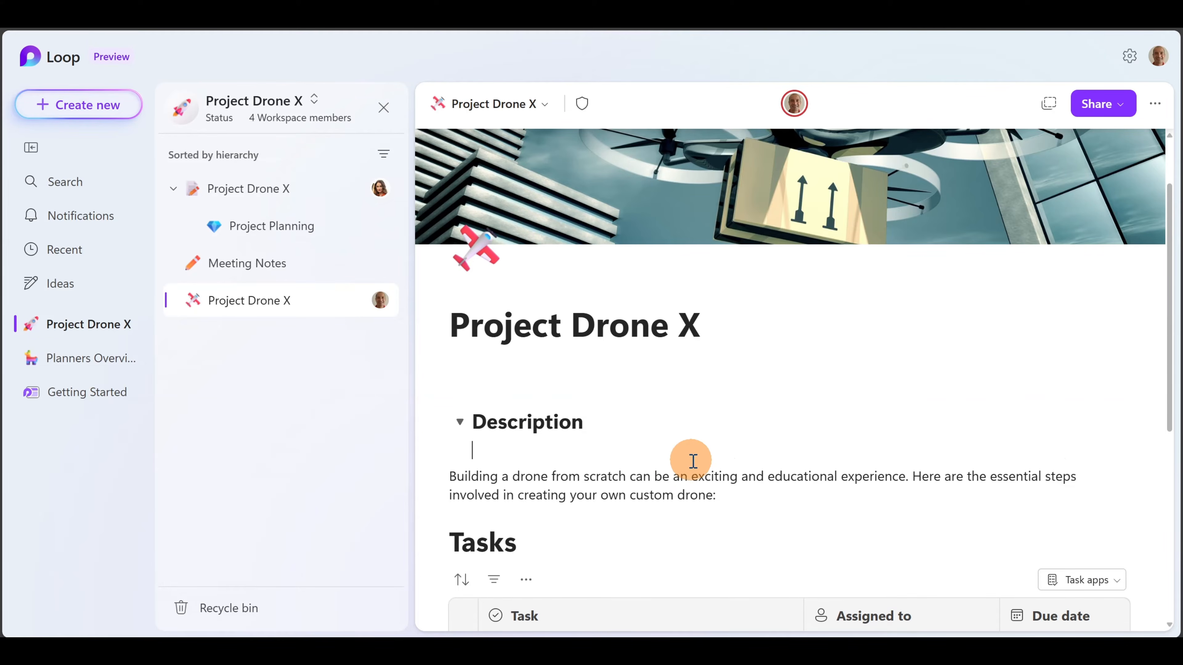
- Move the drone-building intro paragraph under Description, then collapse and re-expand the section
{"action": "left_click_drag", "start_coordinate": [733, 493], "coordinate": [435, 476]}
{"action": "key", "text": "ctrl+c"}
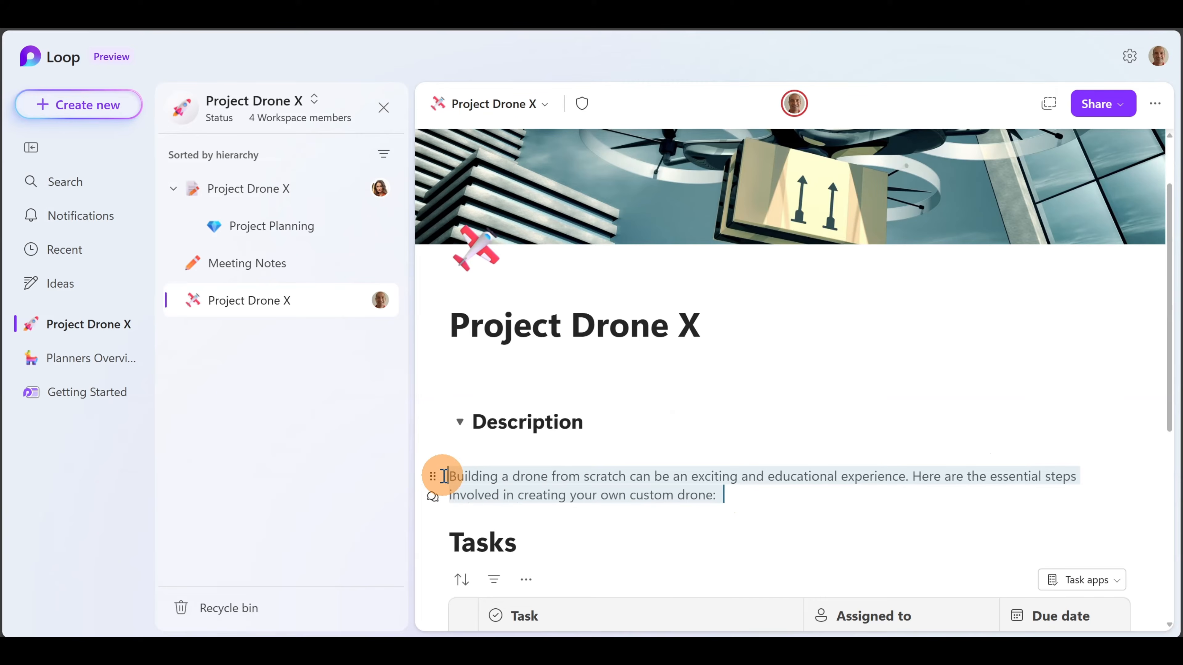
{"action": "key", "text": "BackSpace"}
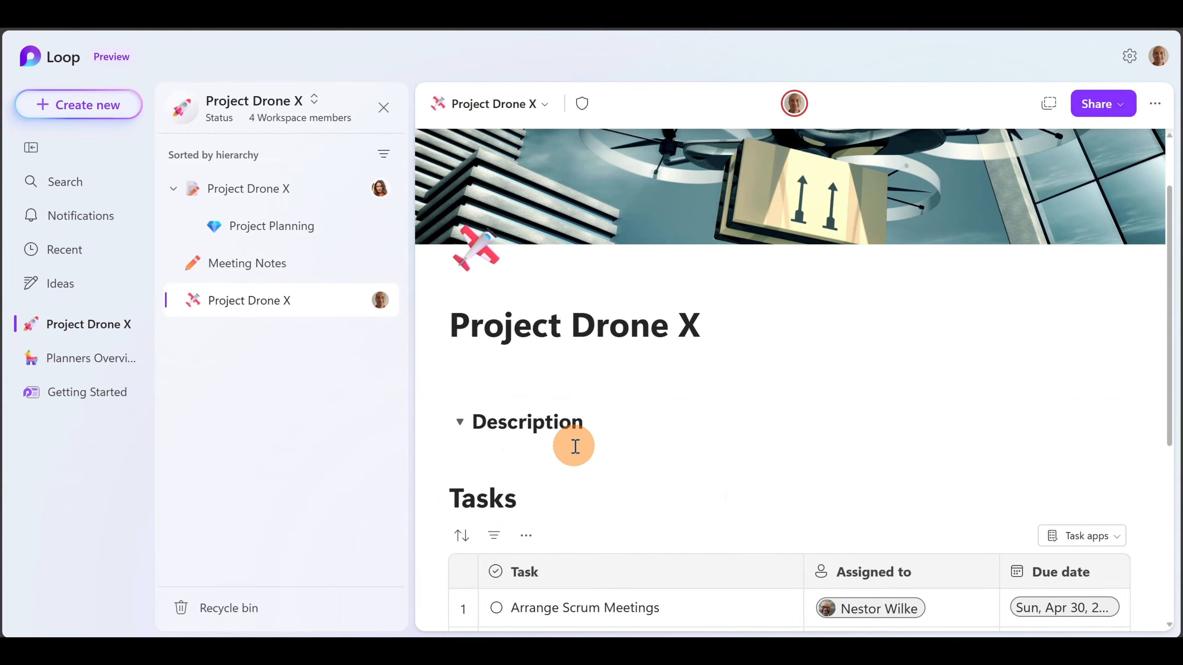
{"action": "key", "text": "ctrl+v"}
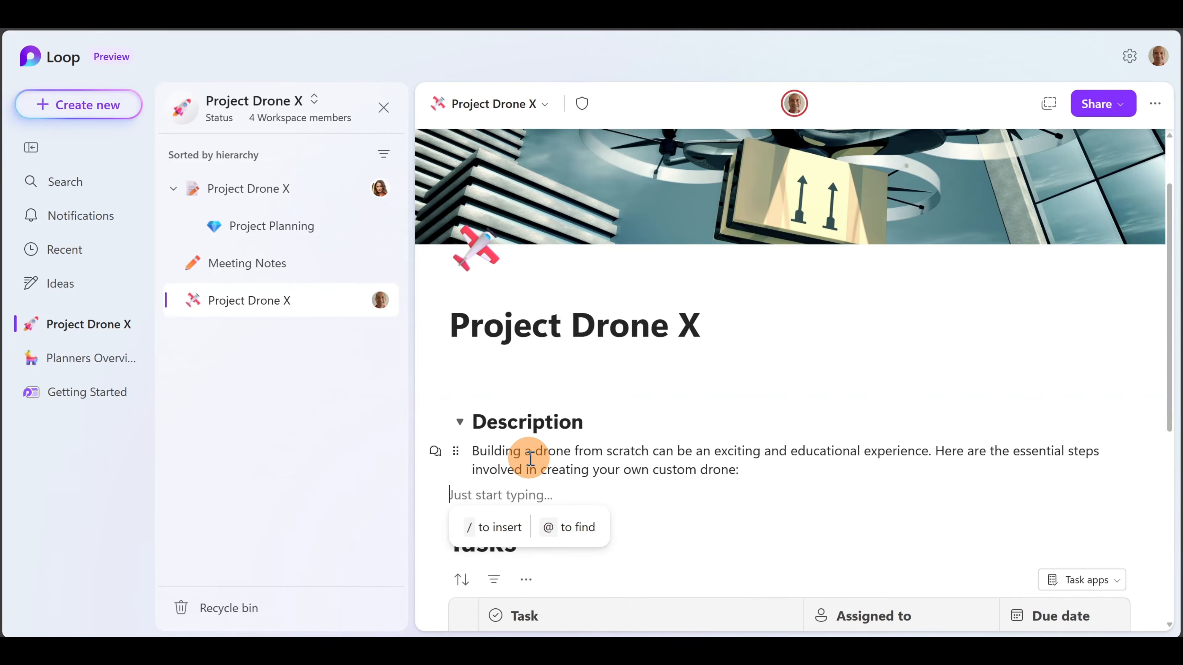
{"action": "left_click", "coordinate": [460, 422]}
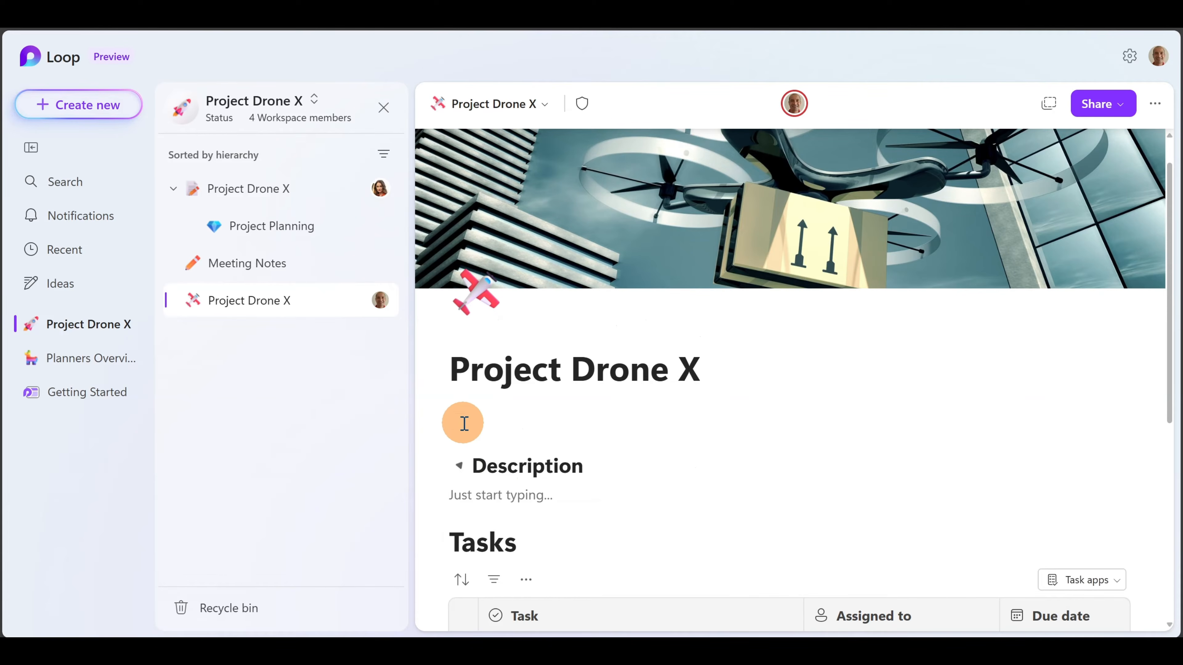
{"action": "left_click", "coordinate": [460, 467]}
- Review the Components table of drone parts, then collapse the Description section
{"action": "scroll", "coordinate": [615, 449], "scroll_direction": "down", "scroll_amount": 2}
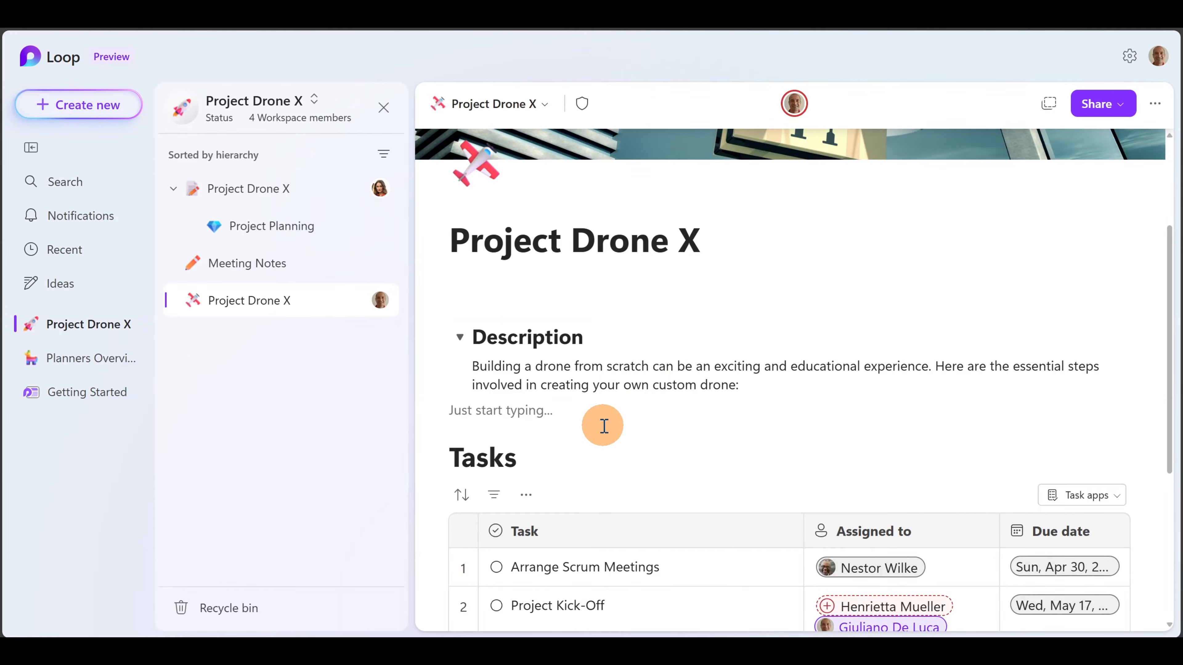
{"action": "scroll", "coordinate": [601, 420], "scroll_direction": "down", "scroll_amount": 3}
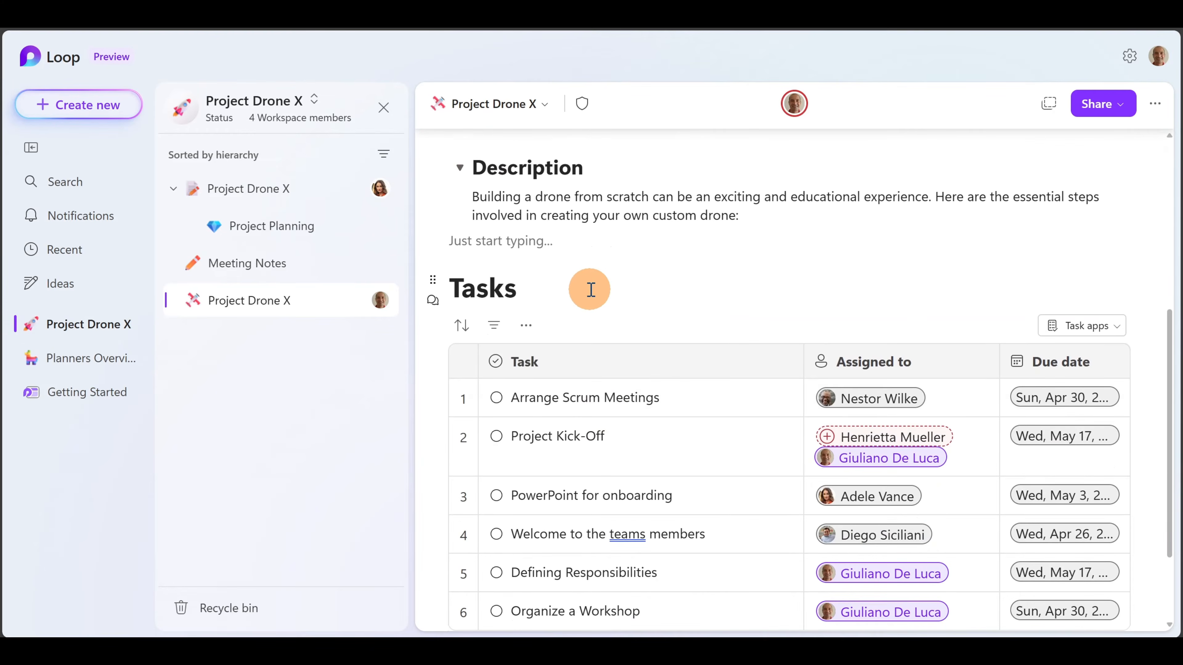
{"action": "scroll", "coordinate": [689, 289], "scroll_direction": "down", "scroll_amount": 2}
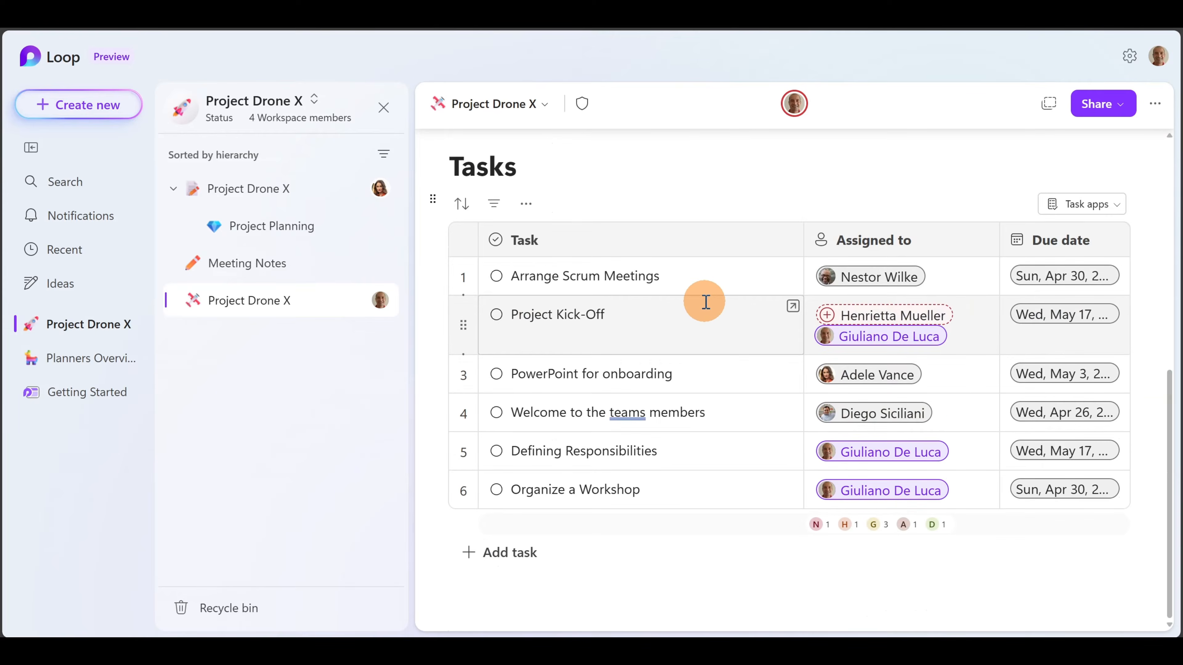
{"action": "scroll", "coordinate": [705, 300], "scroll_direction": "up", "scroll_amount": 2}
{"action": "scroll", "coordinate": [705, 301], "scroll_direction": "up", "scroll_amount": 4}
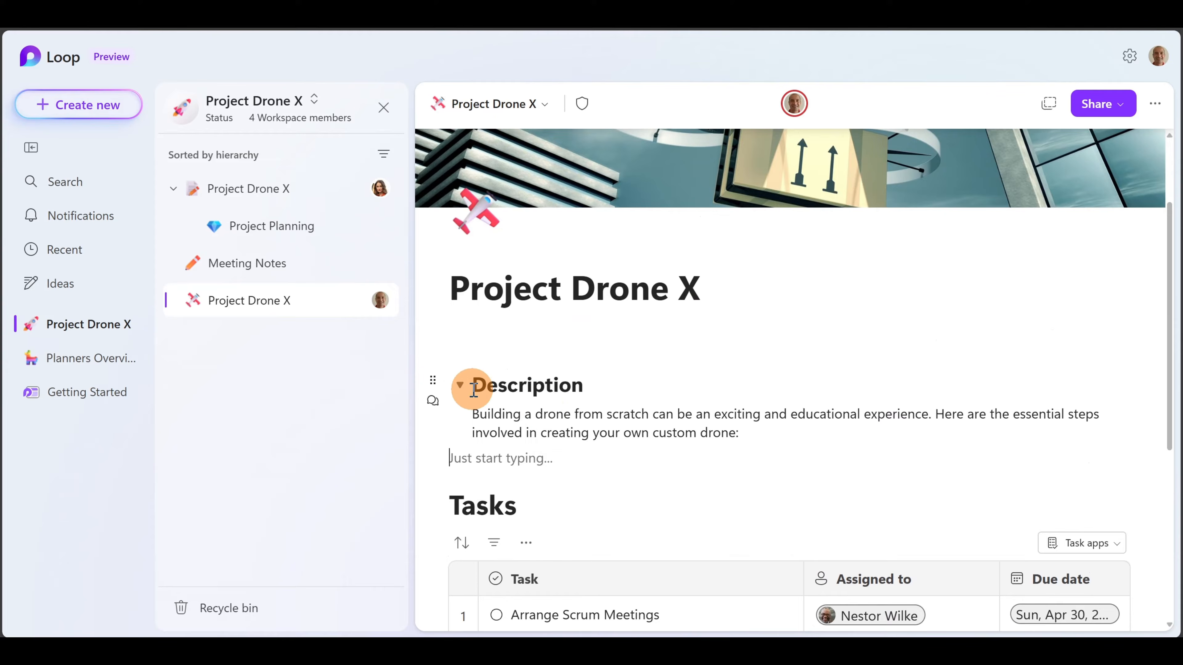
{"action": "left_click", "coordinate": [461, 386]}
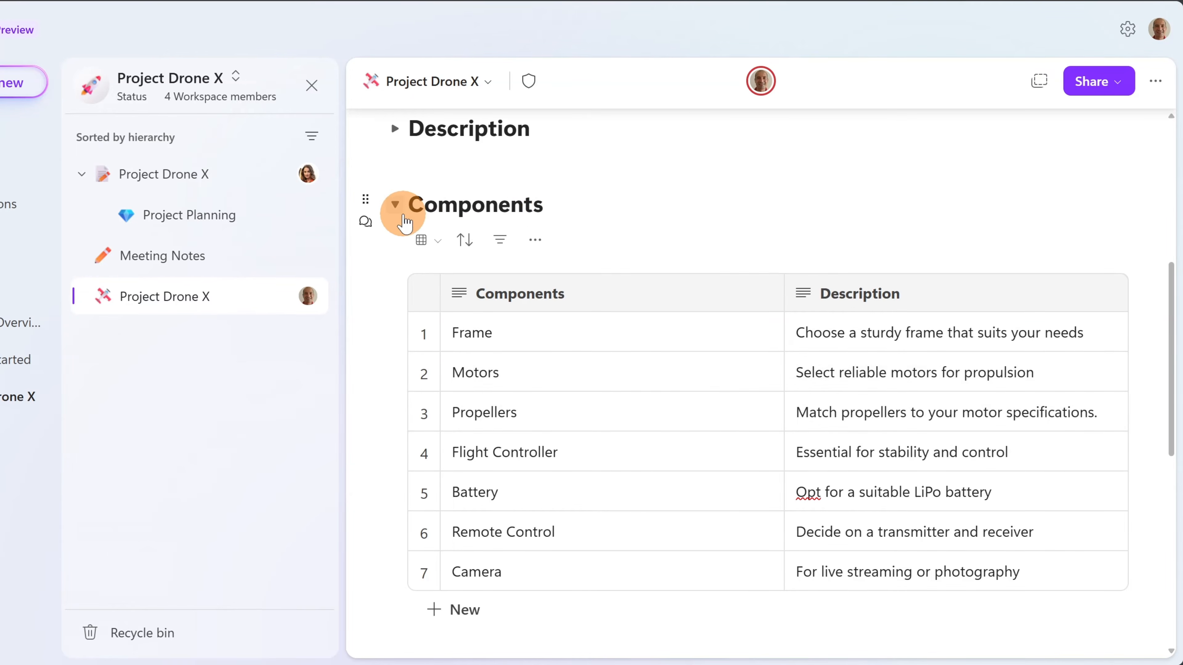
{"action": "left_click", "coordinate": [396, 204]}
{"action": "left_click", "coordinate": [396, 204]}
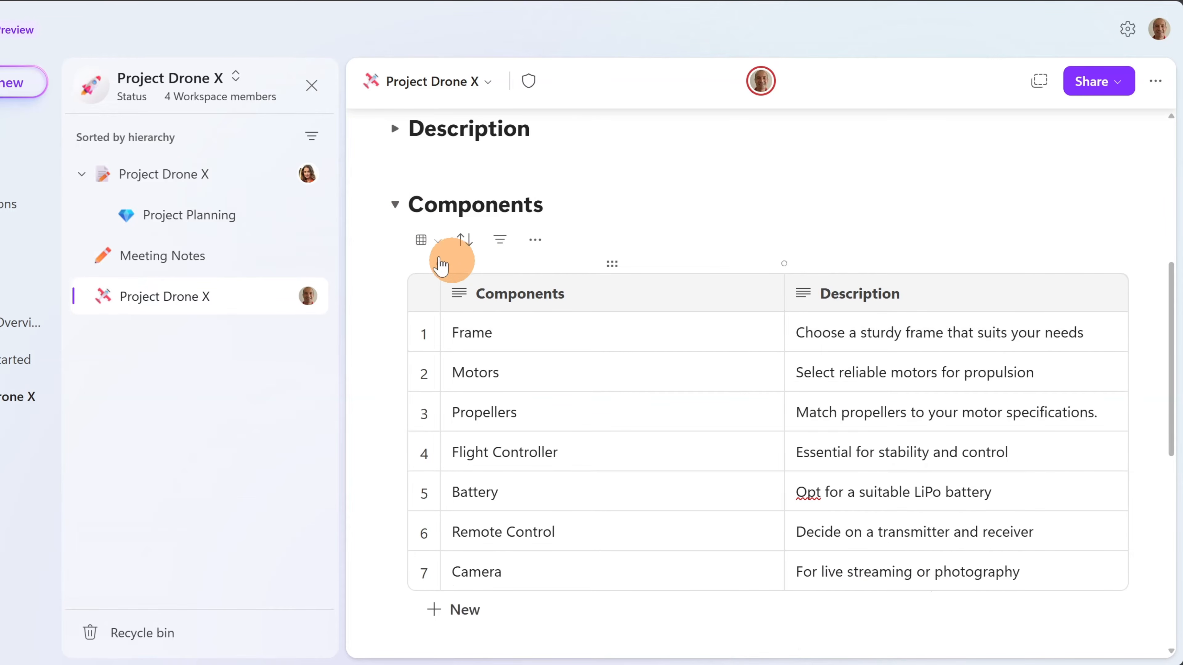
{"action": "left_click", "coordinate": [434, 241]}
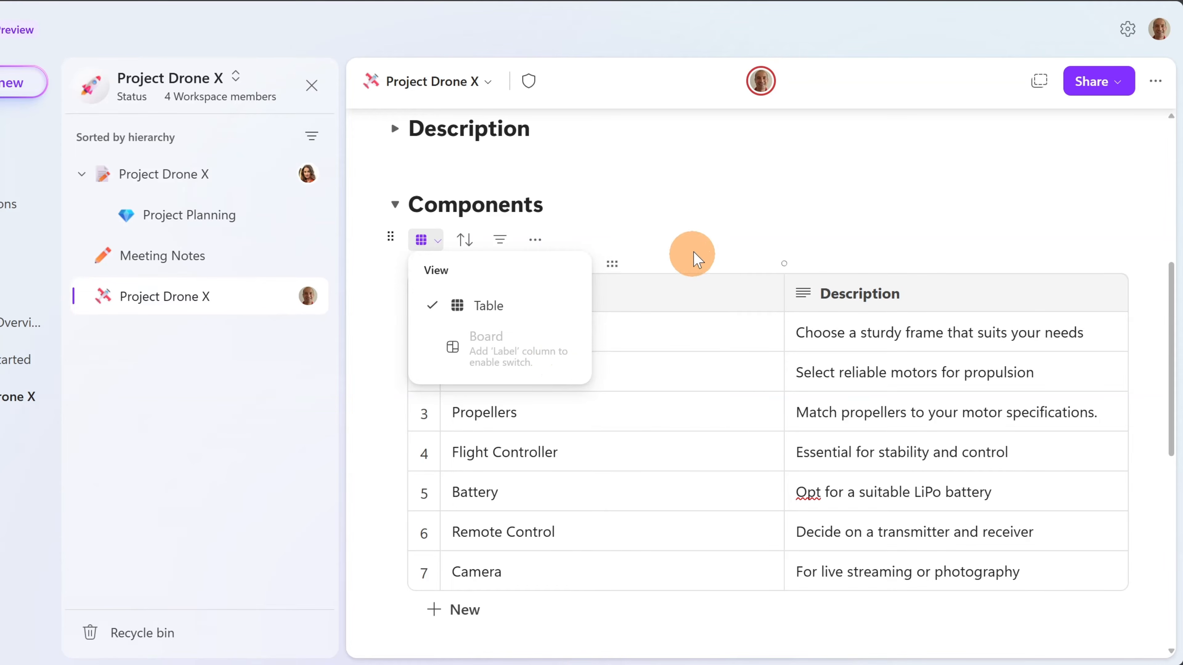
{"action": "left_click", "coordinate": [778, 232]}
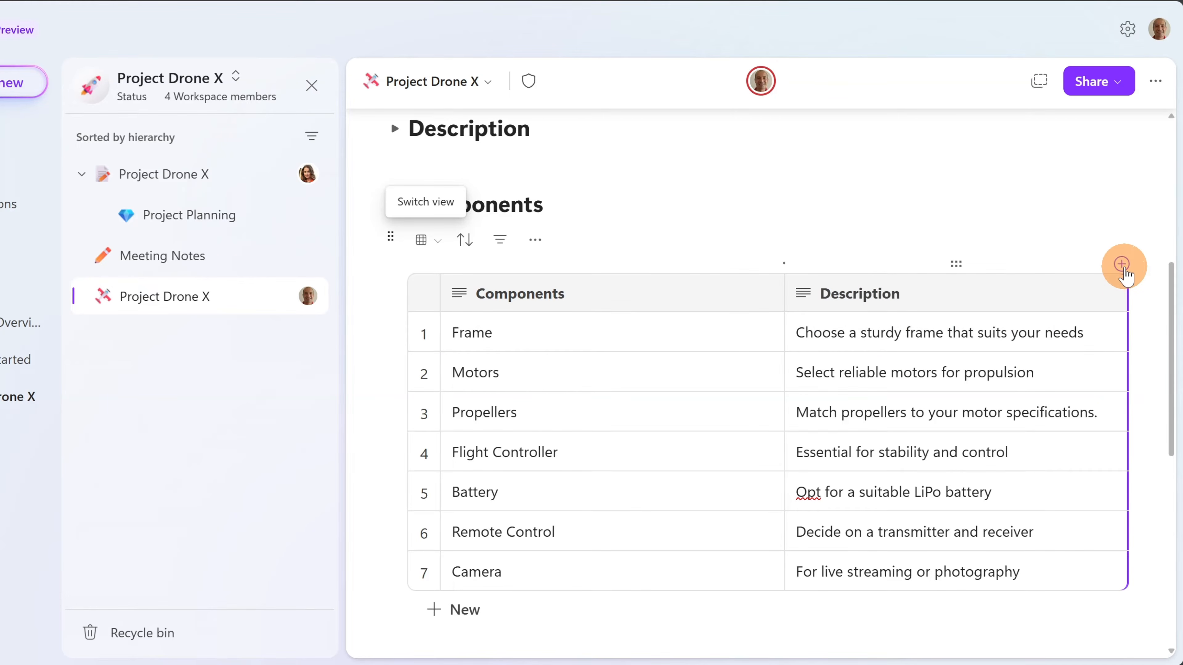
- Add a new column to the Components table and make it a Progress label column
{"action": "left_click", "coordinate": [1121, 265]}
{"action": "left_click", "coordinate": [1026, 295]}
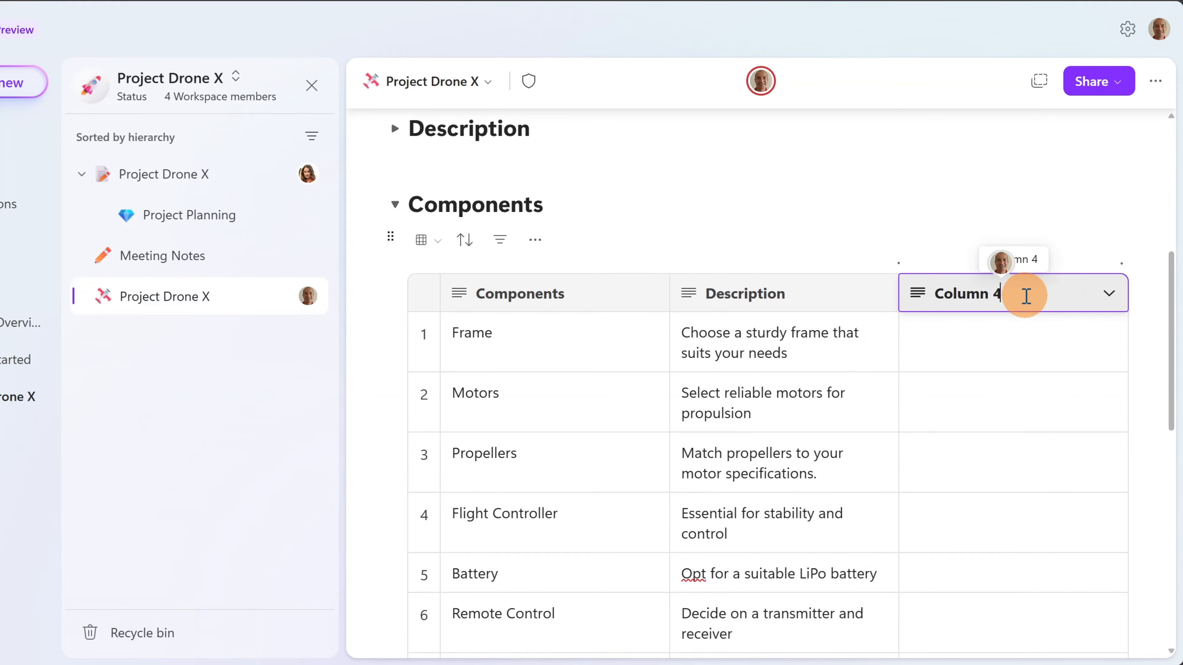
{"action": "left_click", "coordinate": [1109, 293]}
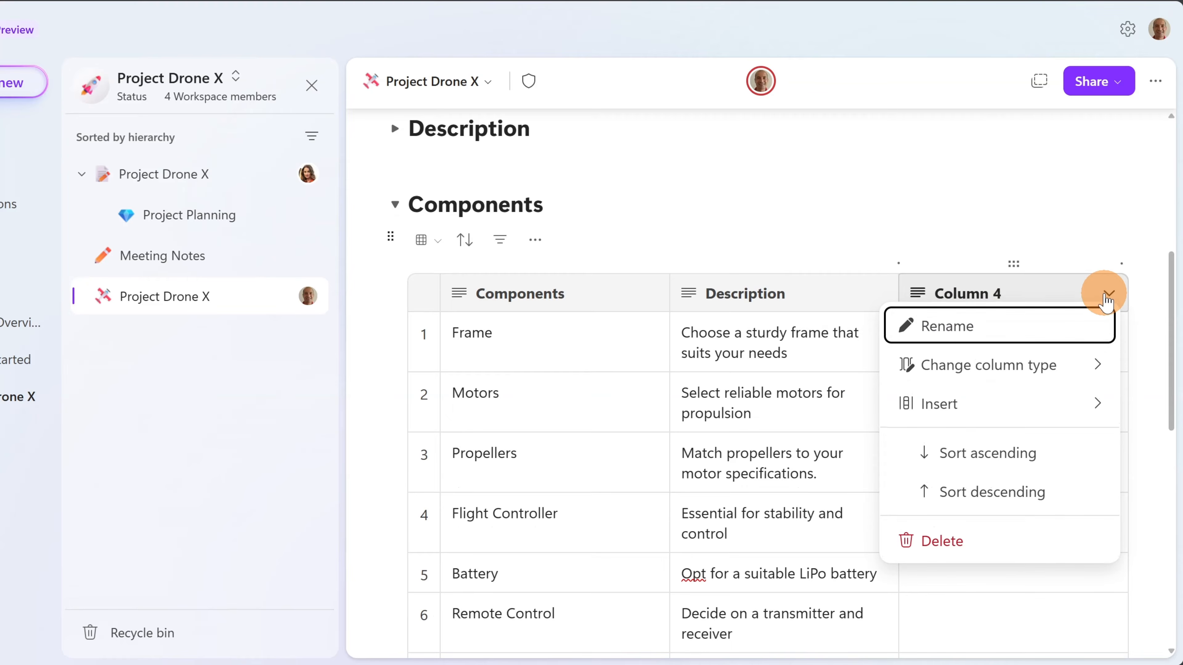
{"action": "left_click", "coordinate": [1024, 366]}
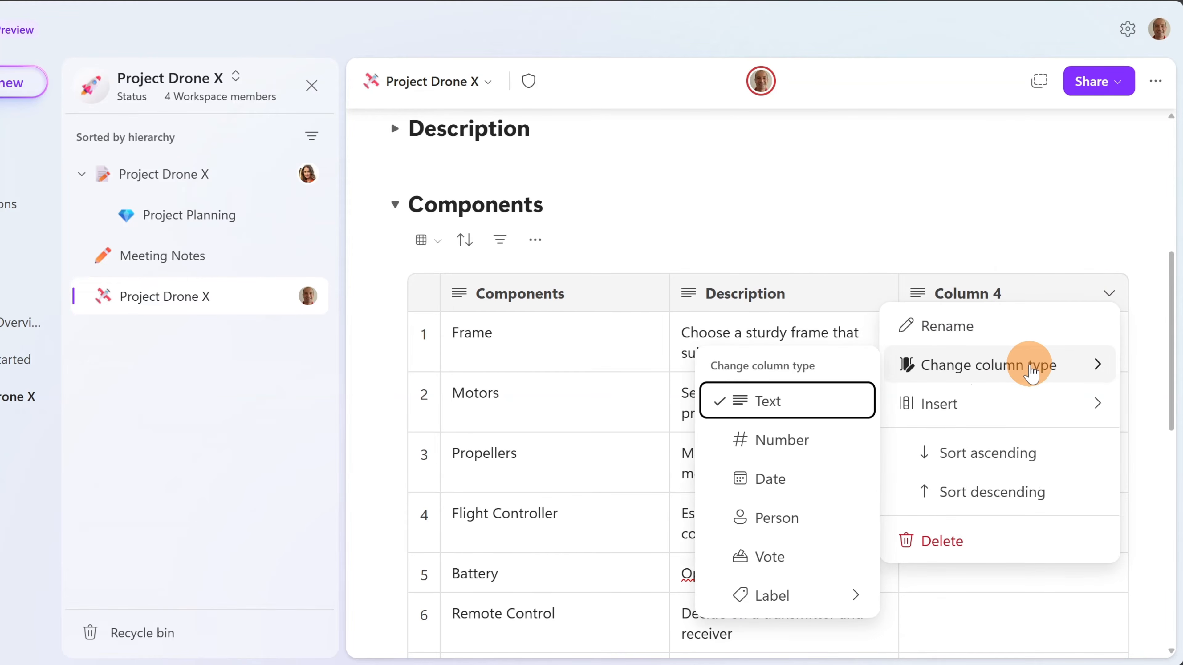
{"action": "left_click", "coordinate": [771, 597]}
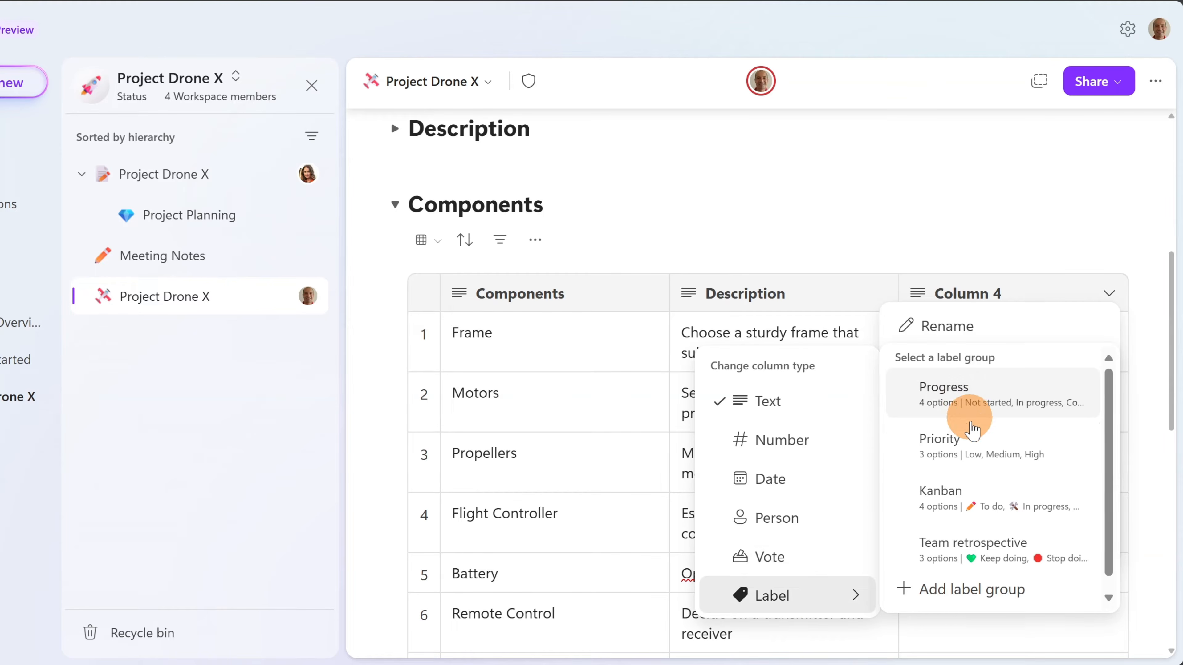
{"action": "left_click", "coordinate": [967, 398]}
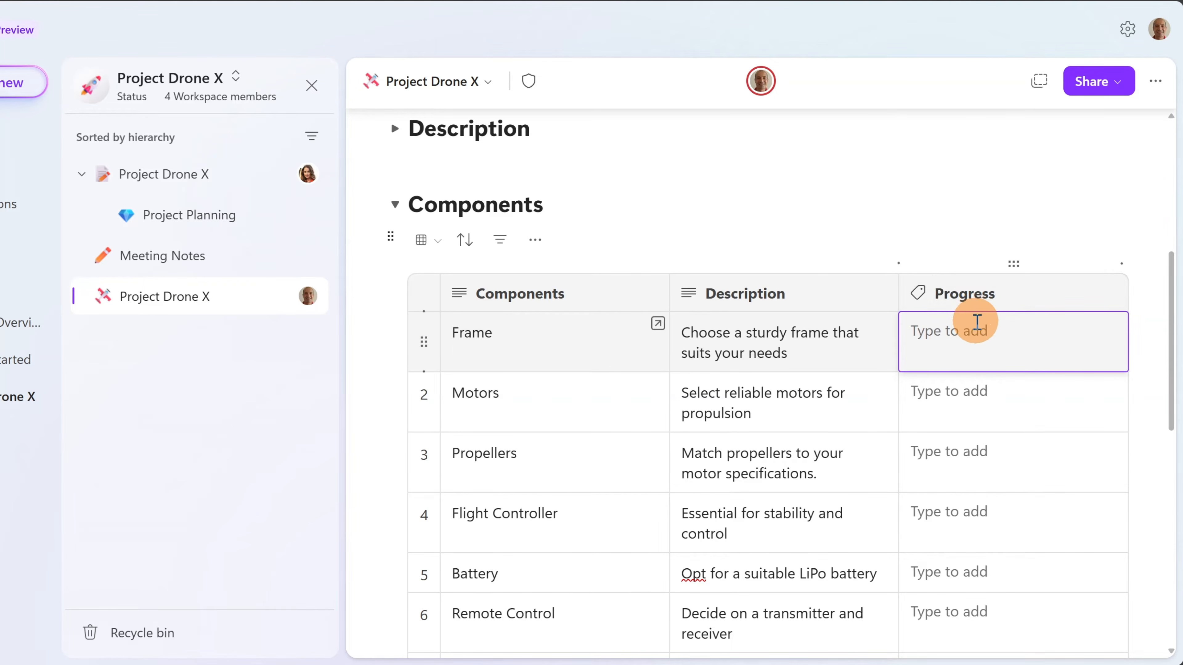
- Set Progress to Not started for Frame, In progress for Motors, Off track for Propellers
{"action": "left_click", "coordinate": [963, 335]}
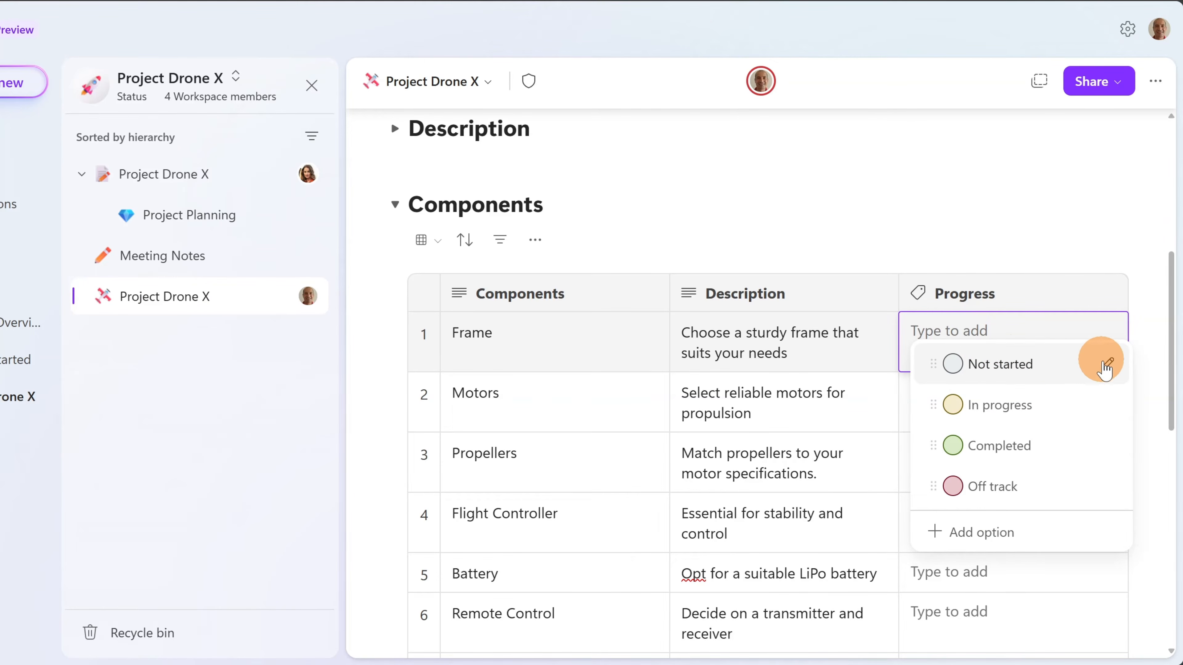
{"action": "left_click", "coordinate": [1107, 366]}
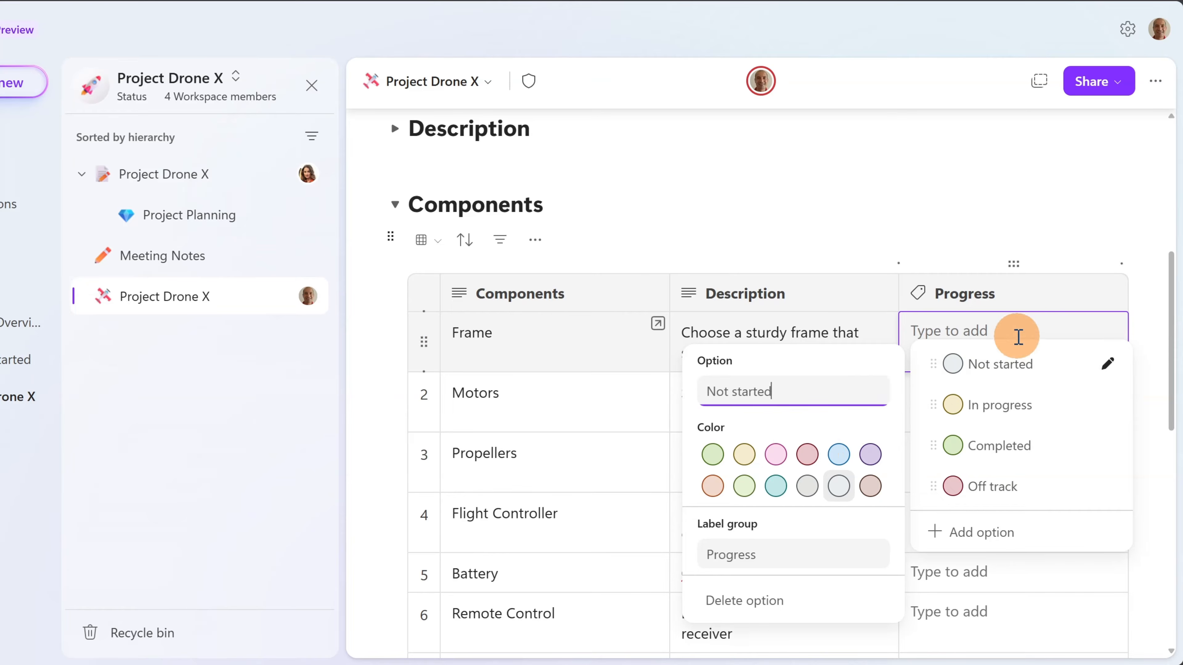
{"action": "left_click", "coordinate": [981, 364]}
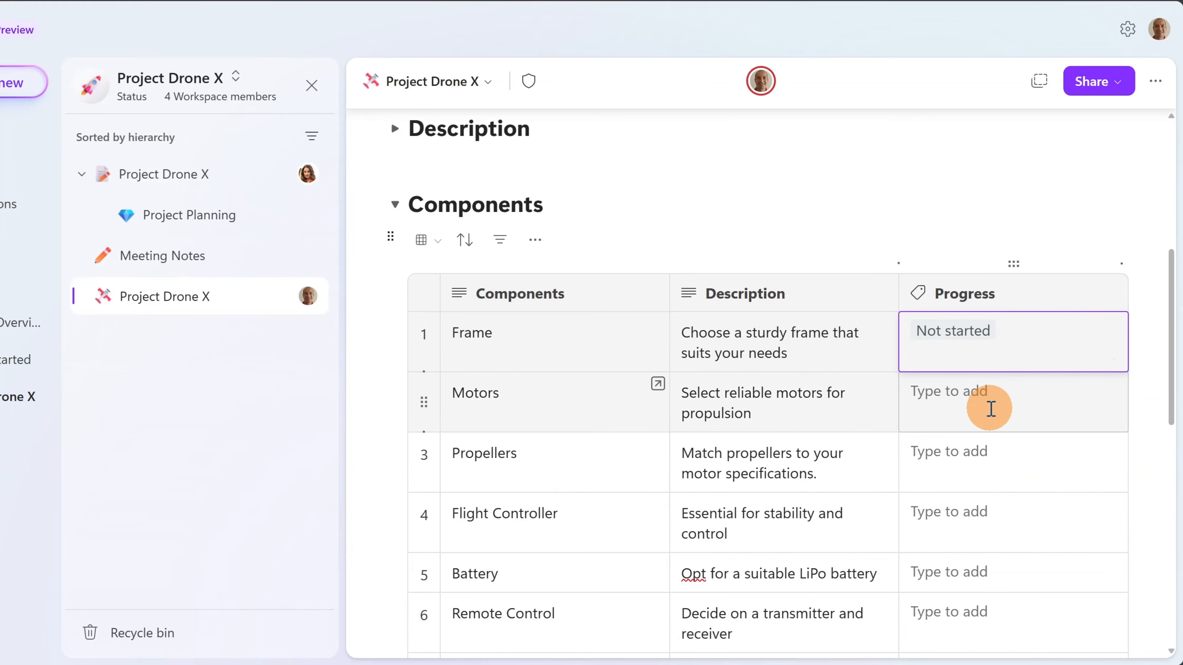
{"action": "left_click", "coordinate": [991, 410]}
{"action": "left_click", "coordinate": [963, 466]}
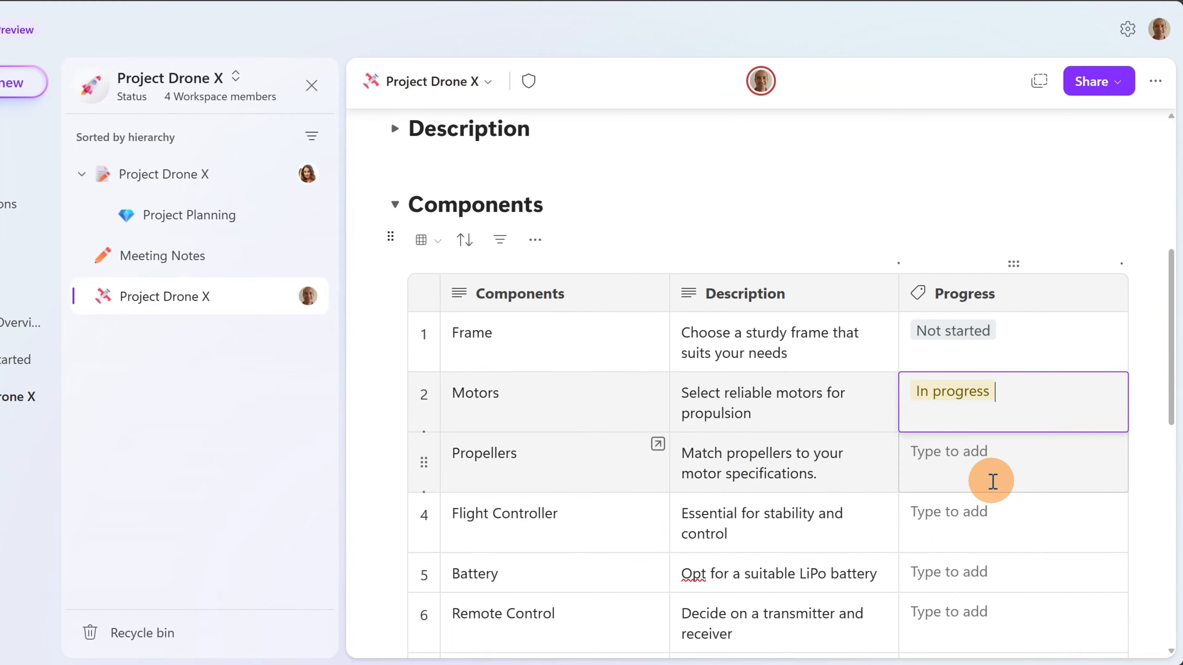
{"action": "left_click", "coordinate": [992, 480]}
{"action": "left_click", "coordinate": [978, 374]}
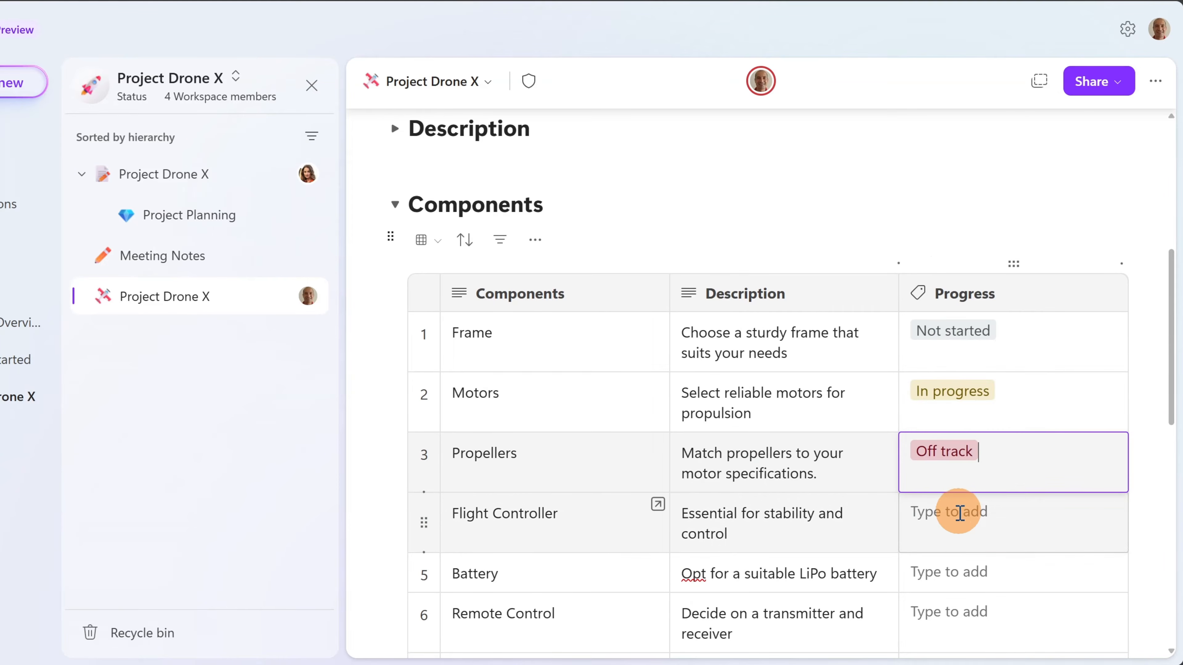
- Mark Flight Controller In progress, Battery Not started, and Remote Control Completed
{"action": "left_click", "coordinate": [959, 512]}
{"action": "left_click", "coordinate": [974, 360]}
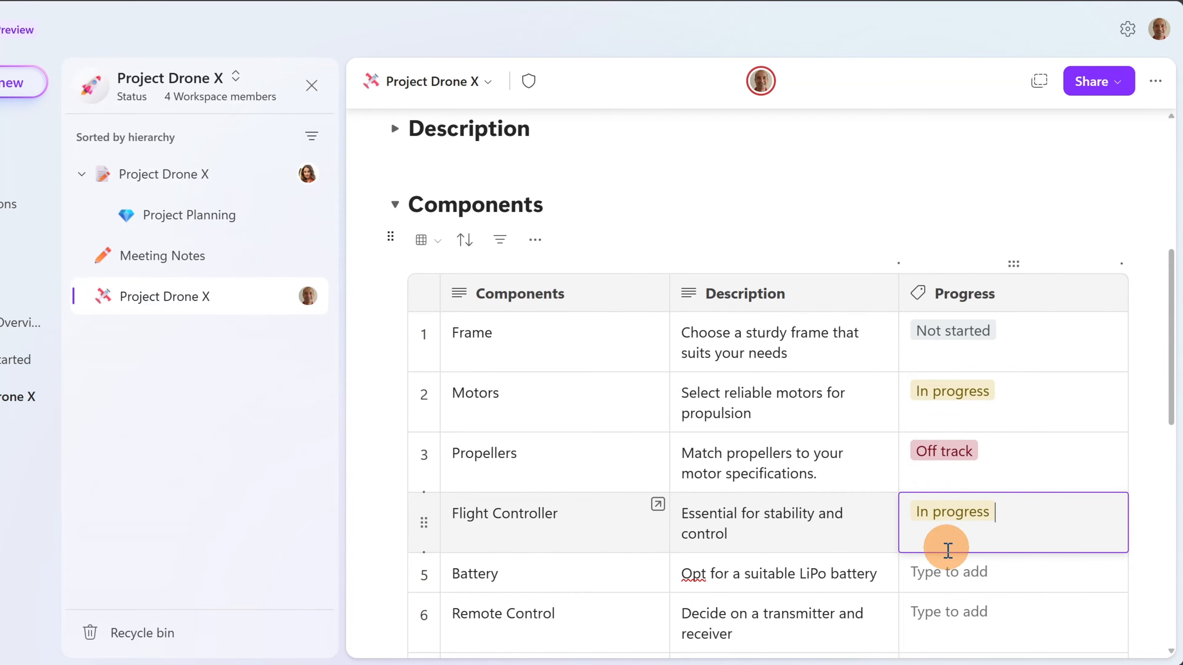
{"action": "left_click", "coordinate": [964, 589]}
{"action": "left_click", "coordinate": [981, 375]}
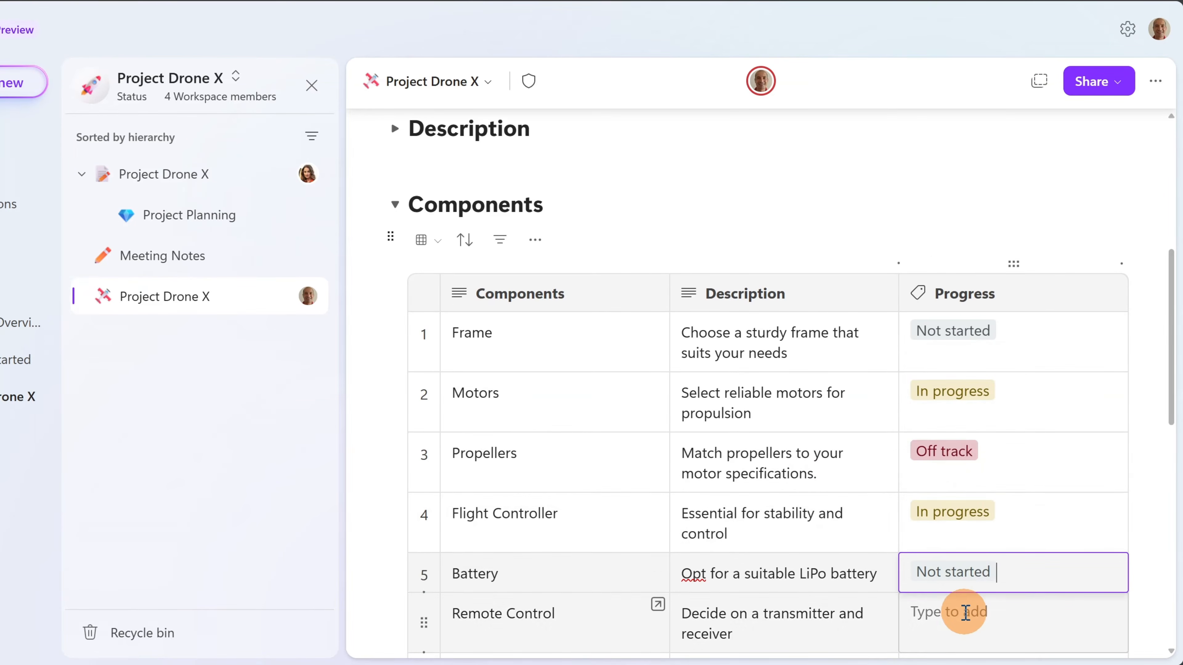
{"action": "left_click", "coordinate": [965, 612]}
{"action": "left_click", "coordinate": [982, 492]}
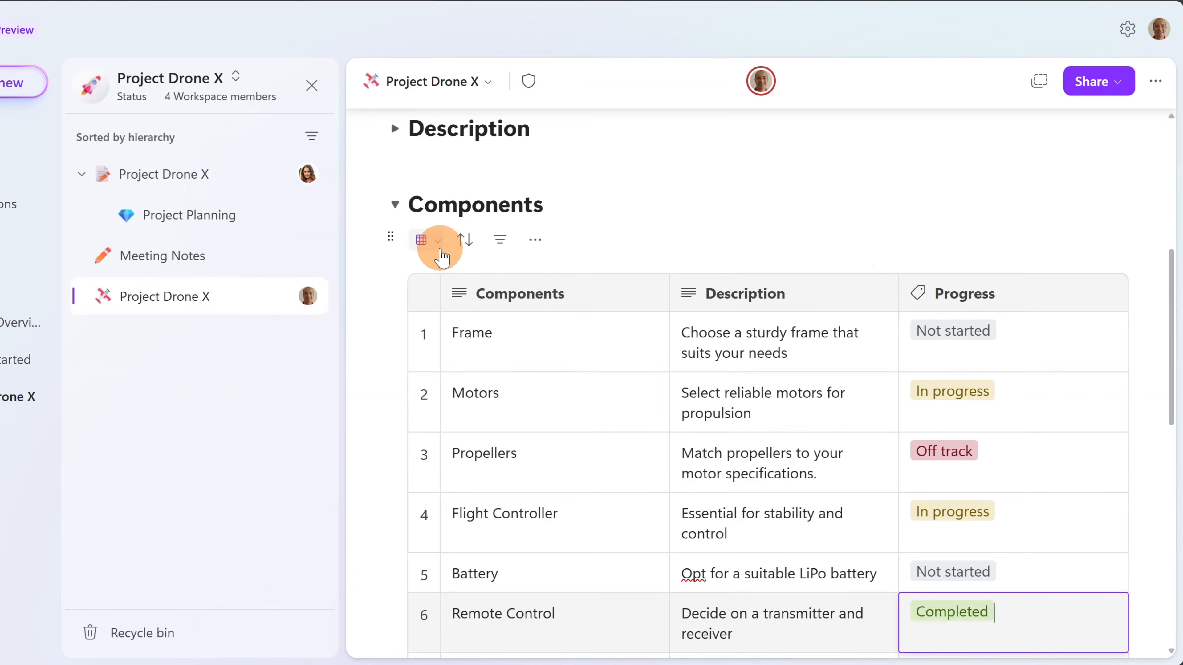
- Show Components as a Board, drag Camera into Not started, and add a card there
{"action": "left_click", "coordinate": [433, 241]}
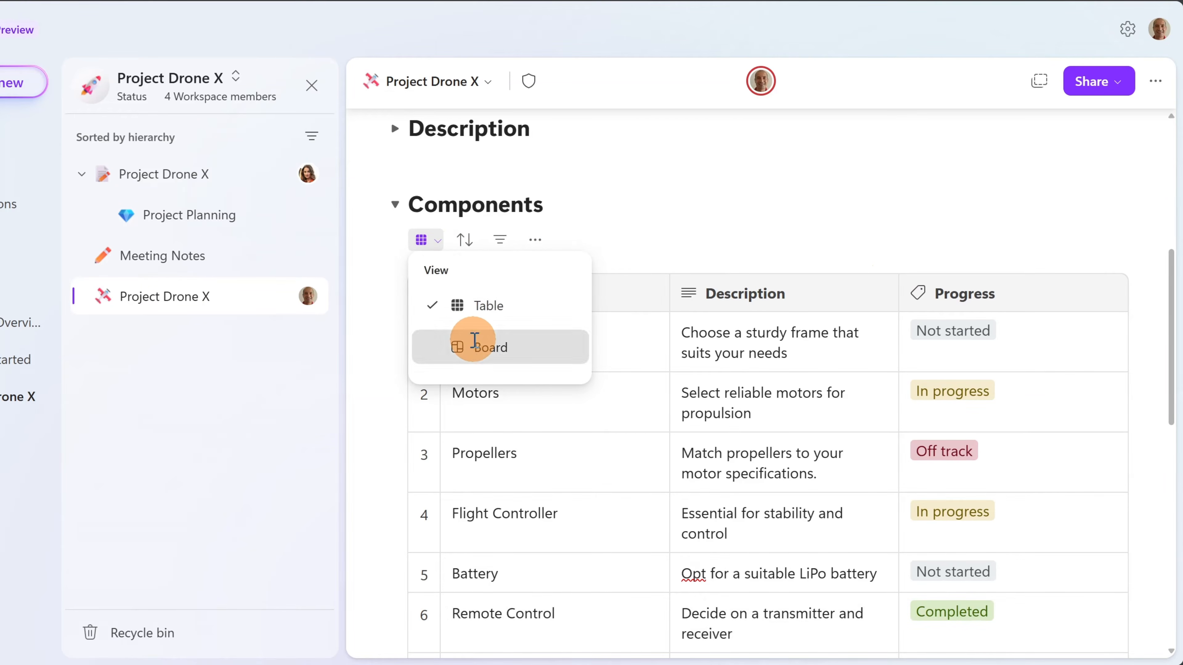
{"action": "left_click", "coordinate": [474, 344]}
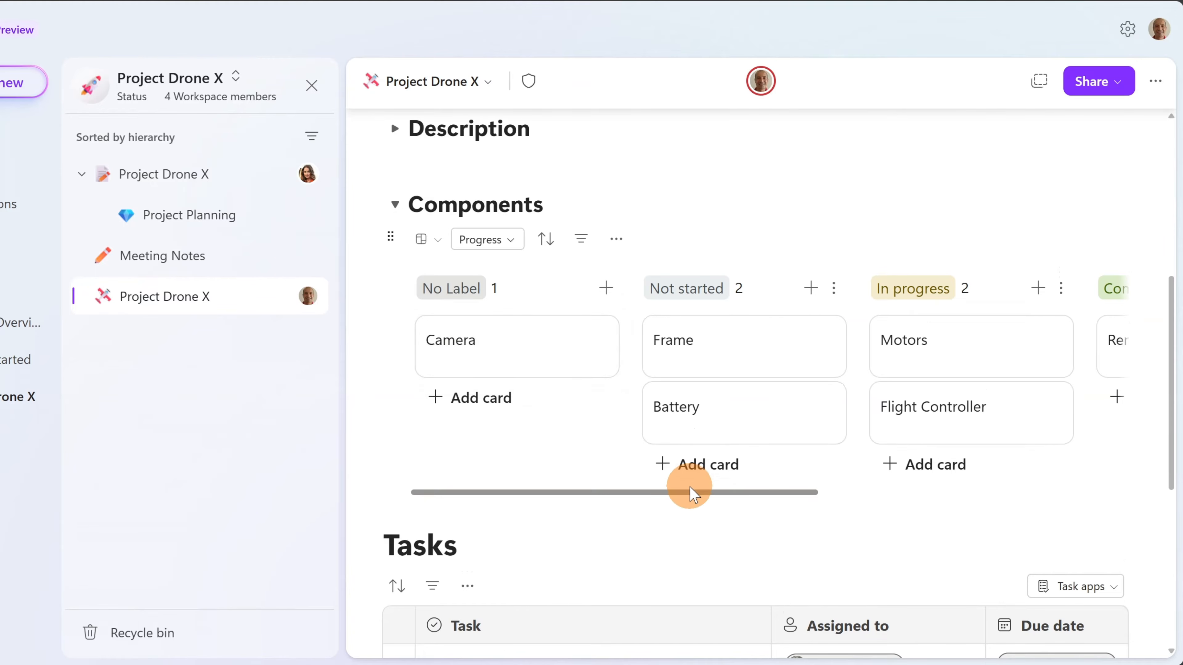
{"action": "left_click_drag", "start_coordinate": [690, 492], "coordinate": [642, 484]}
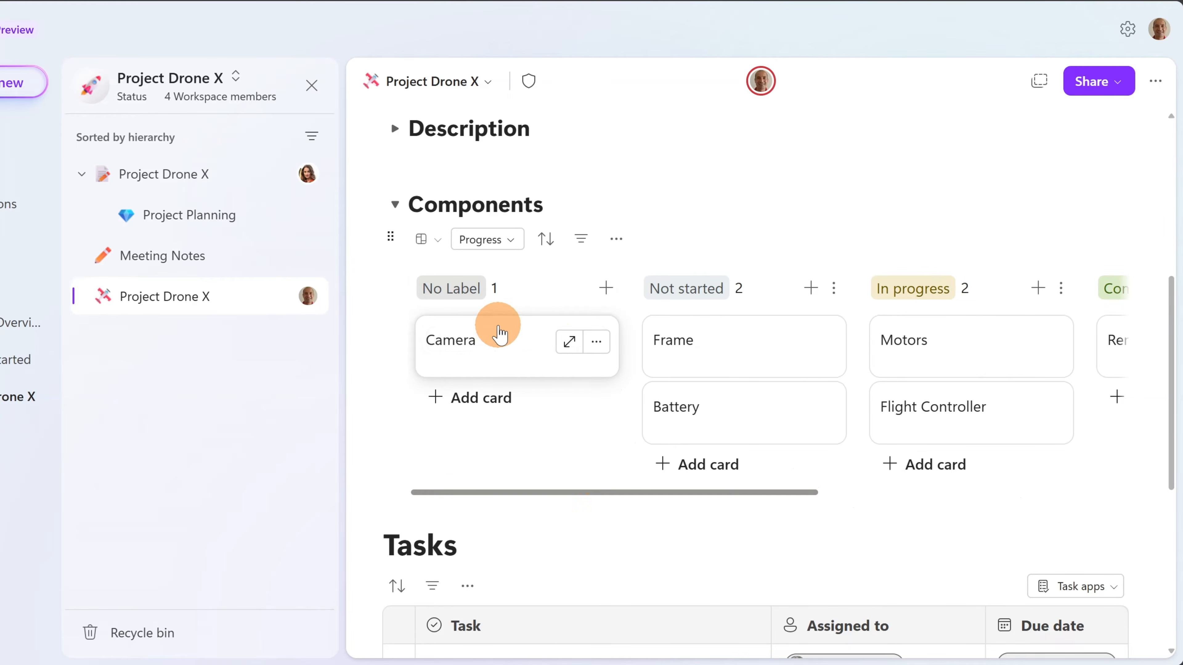
{"action": "left_click_drag", "start_coordinate": [496, 330], "coordinate": [714, 325]}
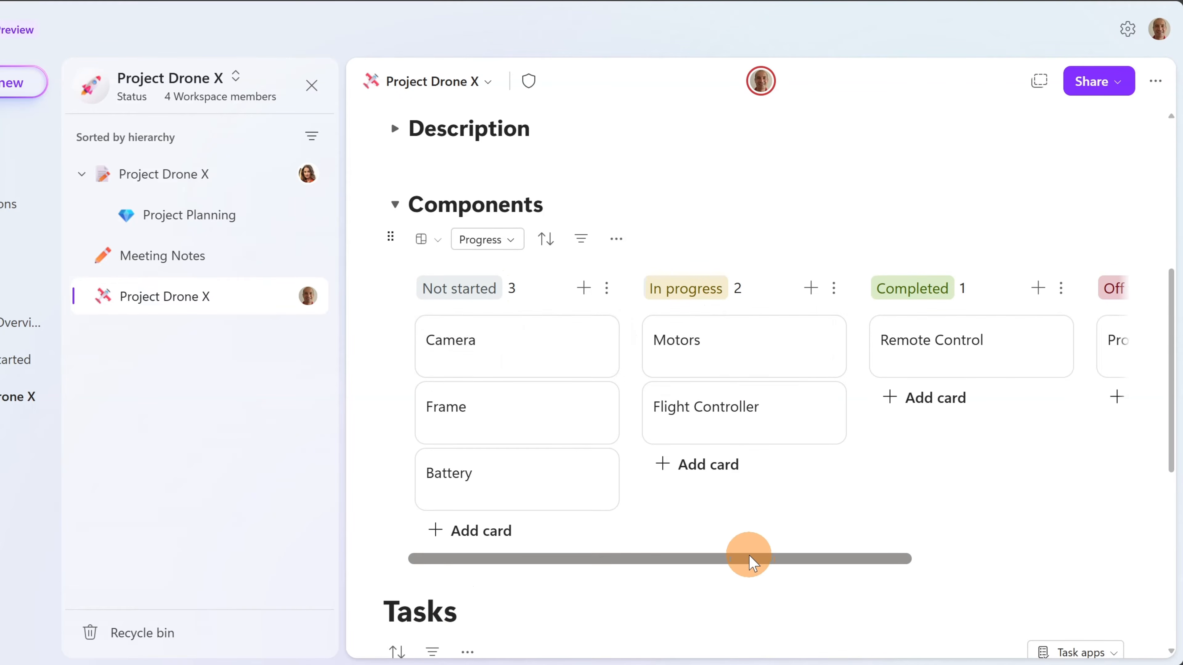
{"action": "left_click_drag", "start_coordinate": [748, 565], "coordinate": [684, 557]}
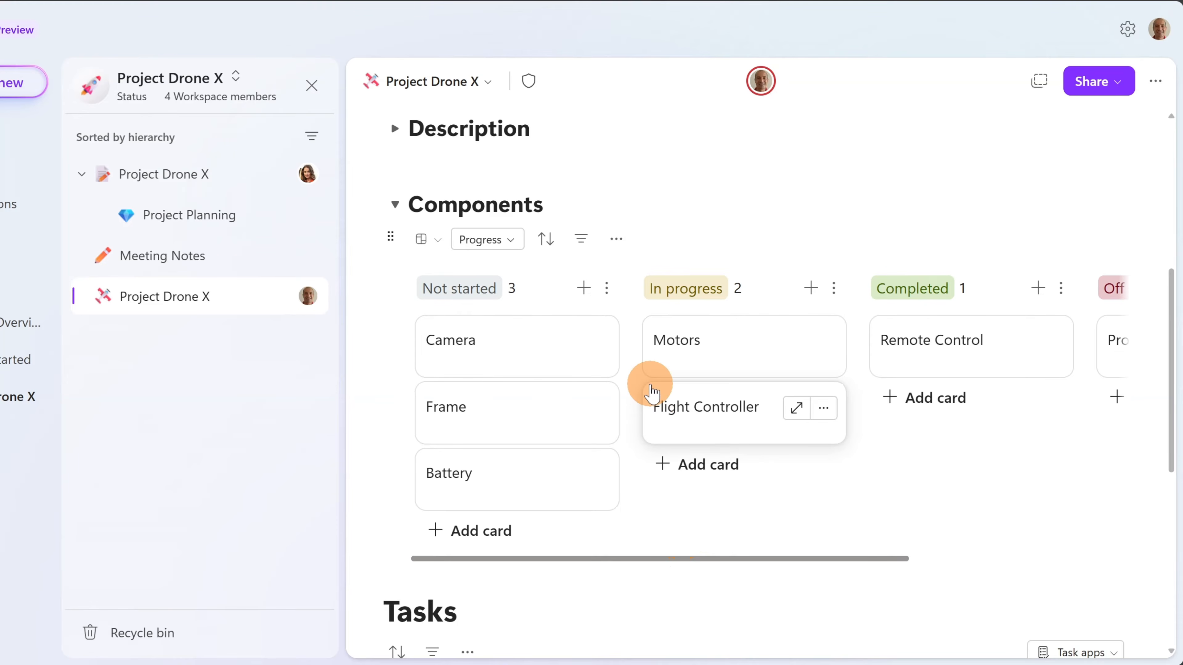
{"action": "left_click", "coordinate": [494, 536]}
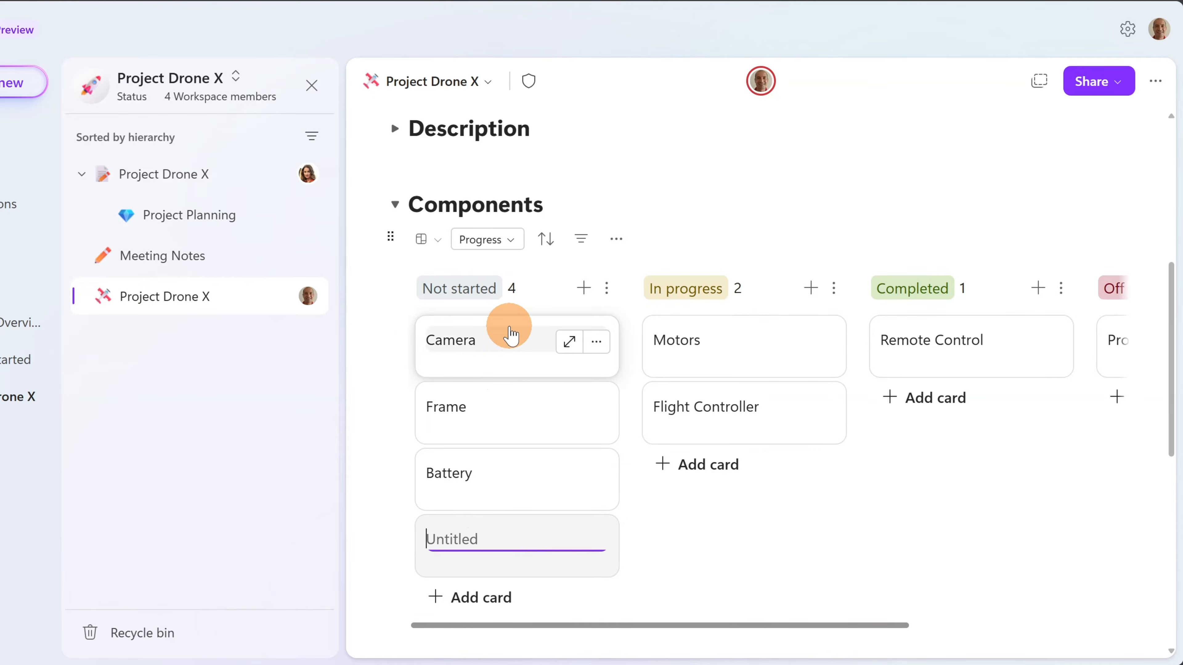
{"action": "left_click", "coordinate": [422, 252]}
- Switch Components back to Table view and type / under the Kanban Board heading
{"action": "left_click", "coordinate": [458, 304]}
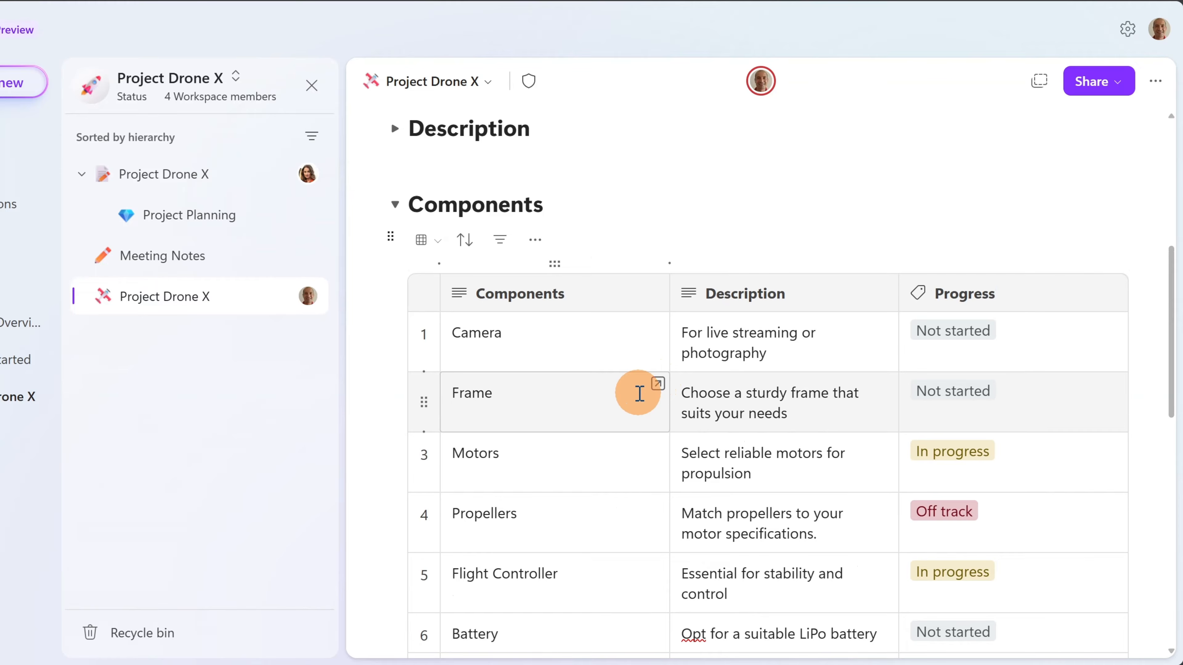
{"action": "scroll", "coordinate": [639, 394], "scroll_direction": "down", "scroll_amount": 10}
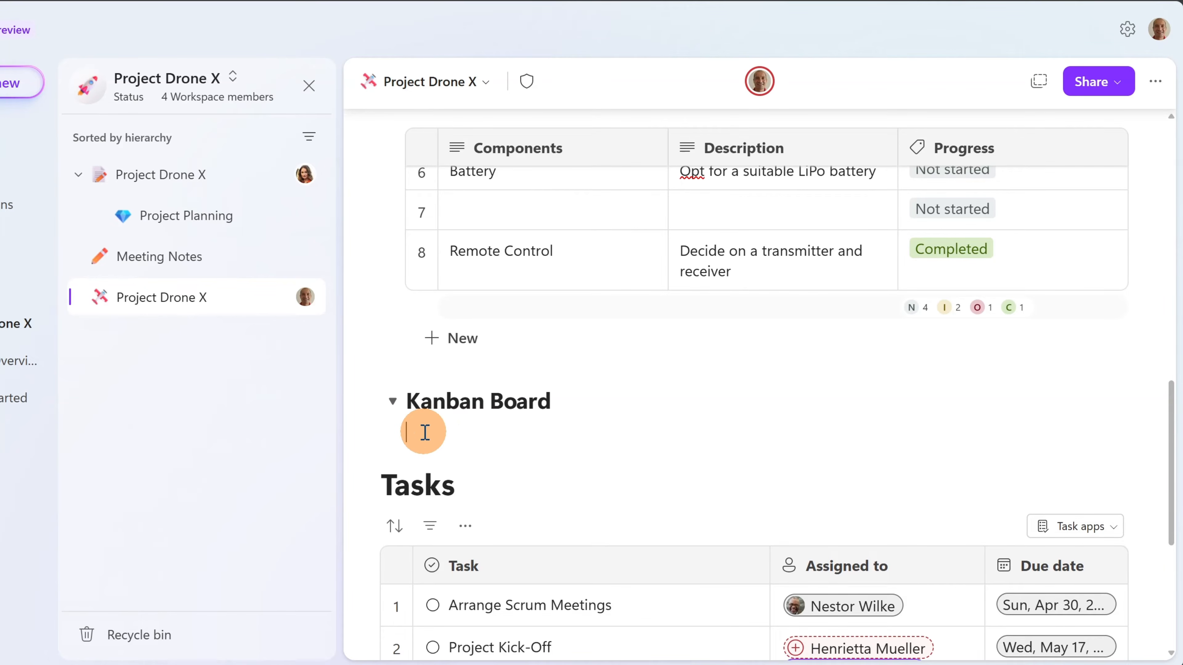
{"action": "type", "text": "/"}
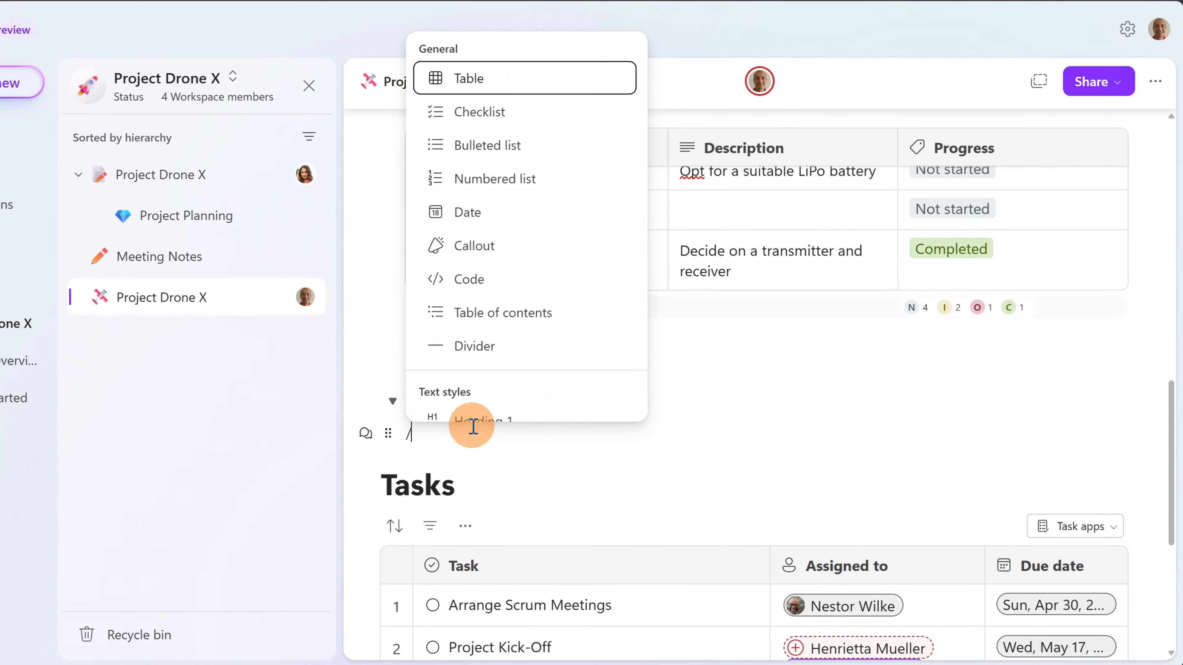
- Insert the Kanban board template with To do, In progress, On hold and Done columns
{"action": "scroll", "coordinate": [545, 228], "scroll_direction": "down", "scroll_amount": 5}
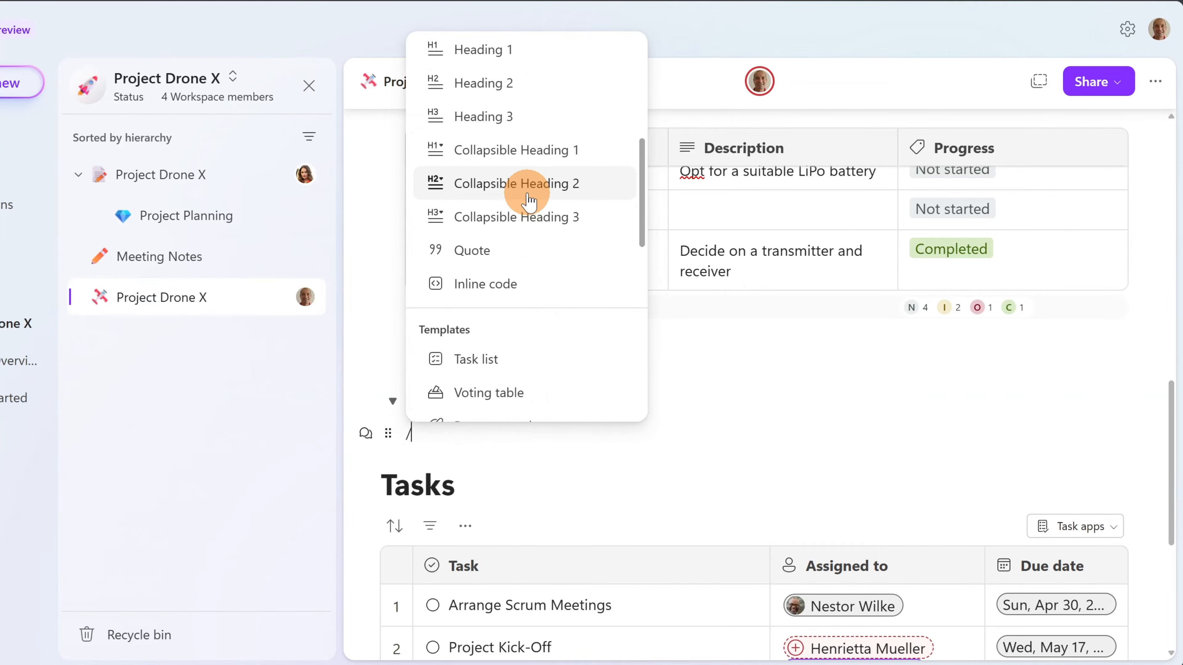
{"action": "scroll", "coordinate": [526, 196], "scroll_direction": "down", "scroll_amount": 5}
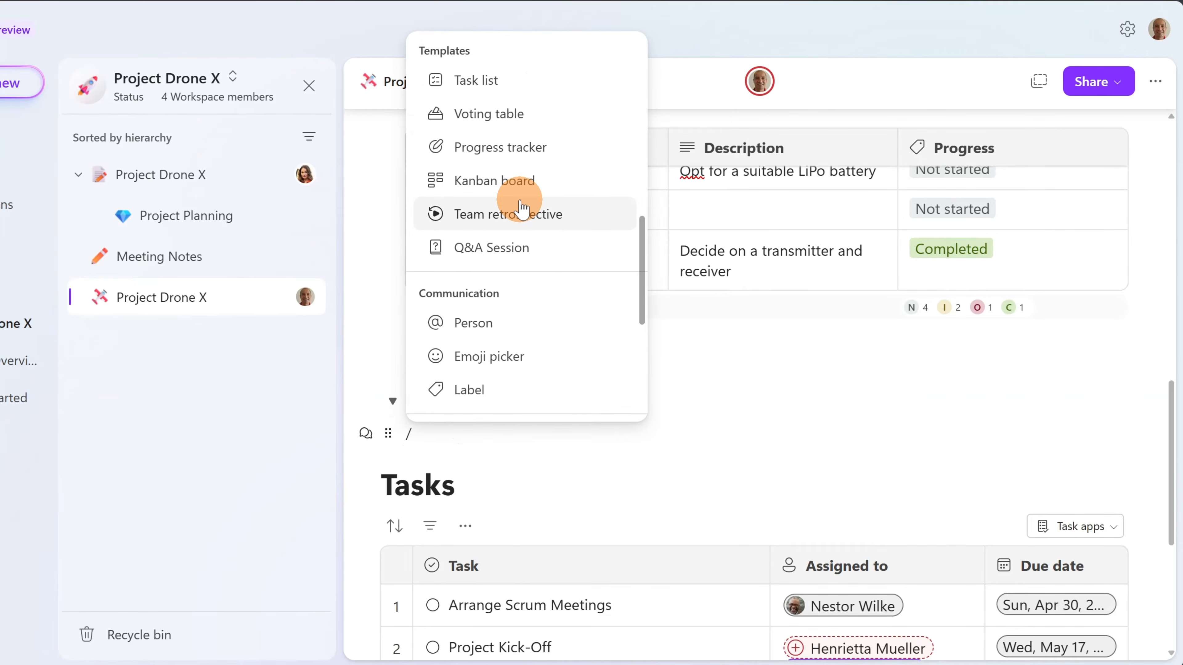
{"action": "left_click", "coordinate": [480, 181]}
{"action": "scroll", "coordinate": [777, 386], "scroll_direction": "down", "scroll_amount": 4}
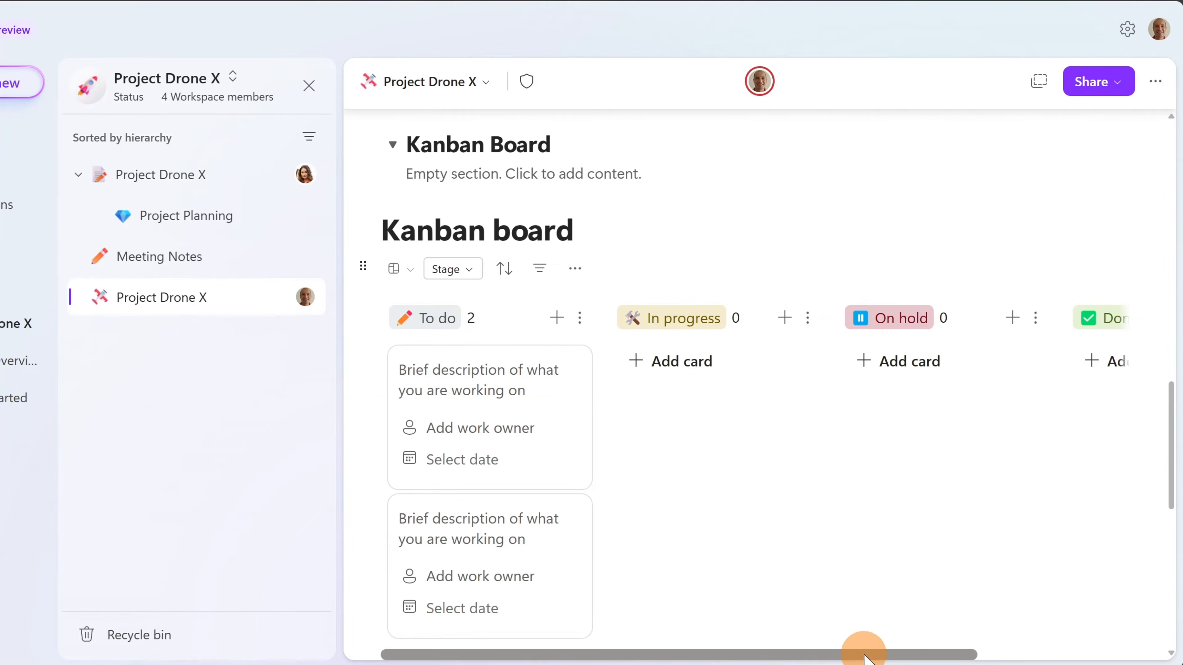
{"action": "left_click_drag", "start_coordinate": [866, 652], "coordinate": [777, 657]}
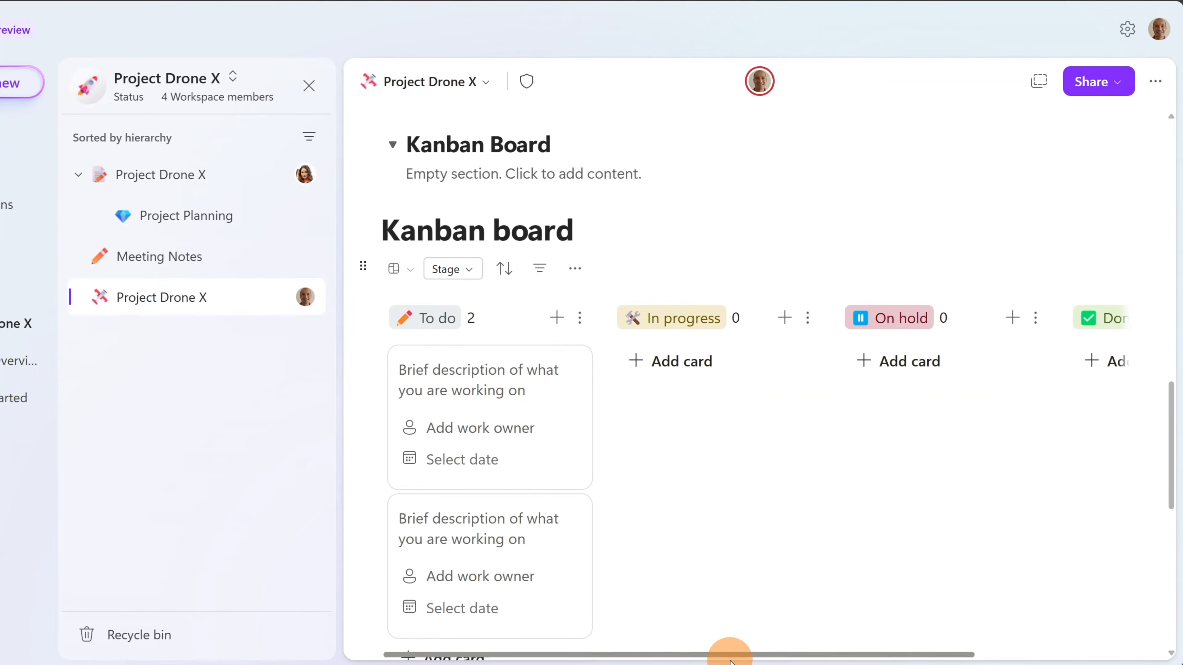
{"action": "left_click", "coordinate": [575, 269]}
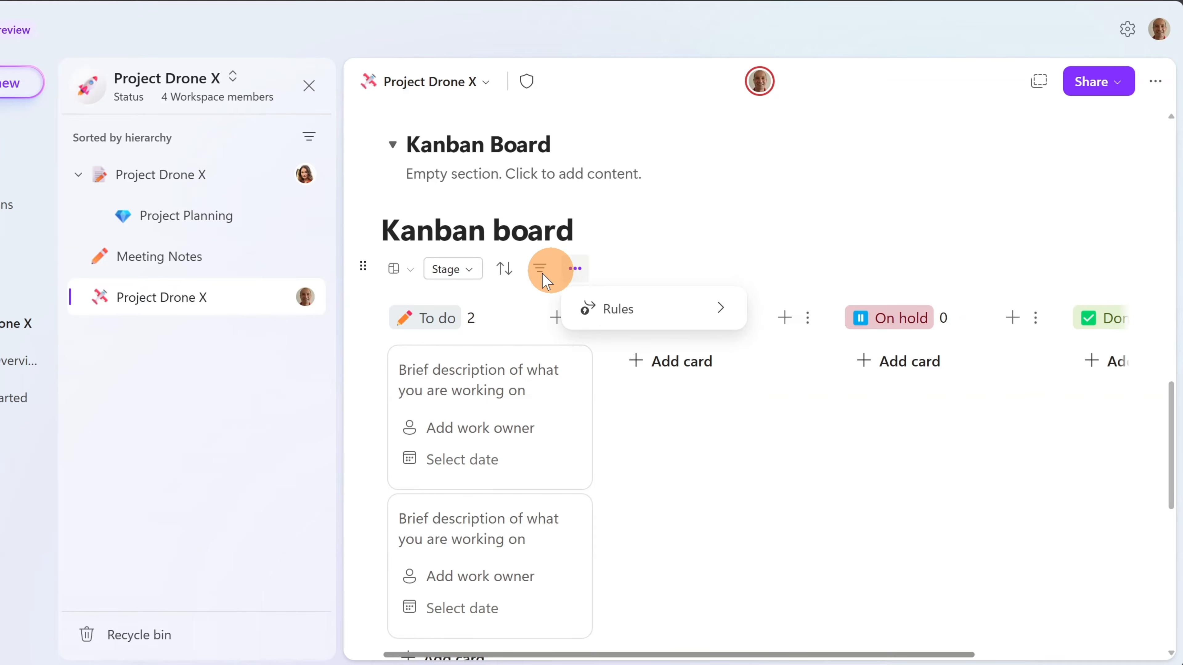
{"action": "left_click", "coordinate": [465, 284]}
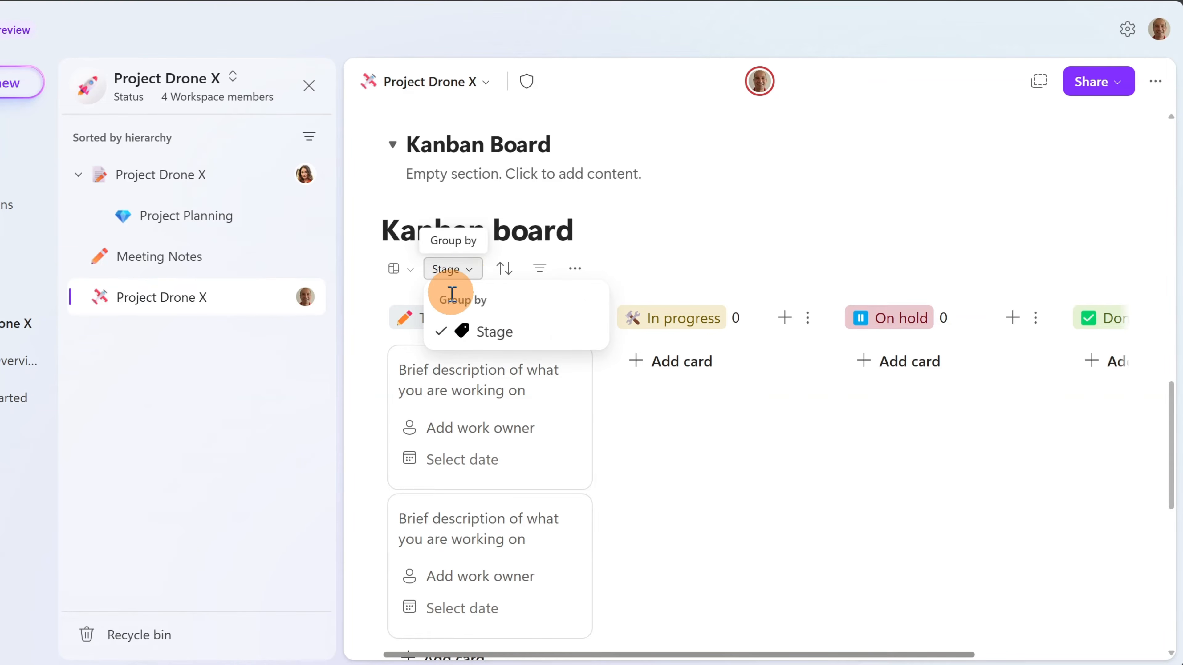
{"action": "left_click", "coordinate": [410, 269]}
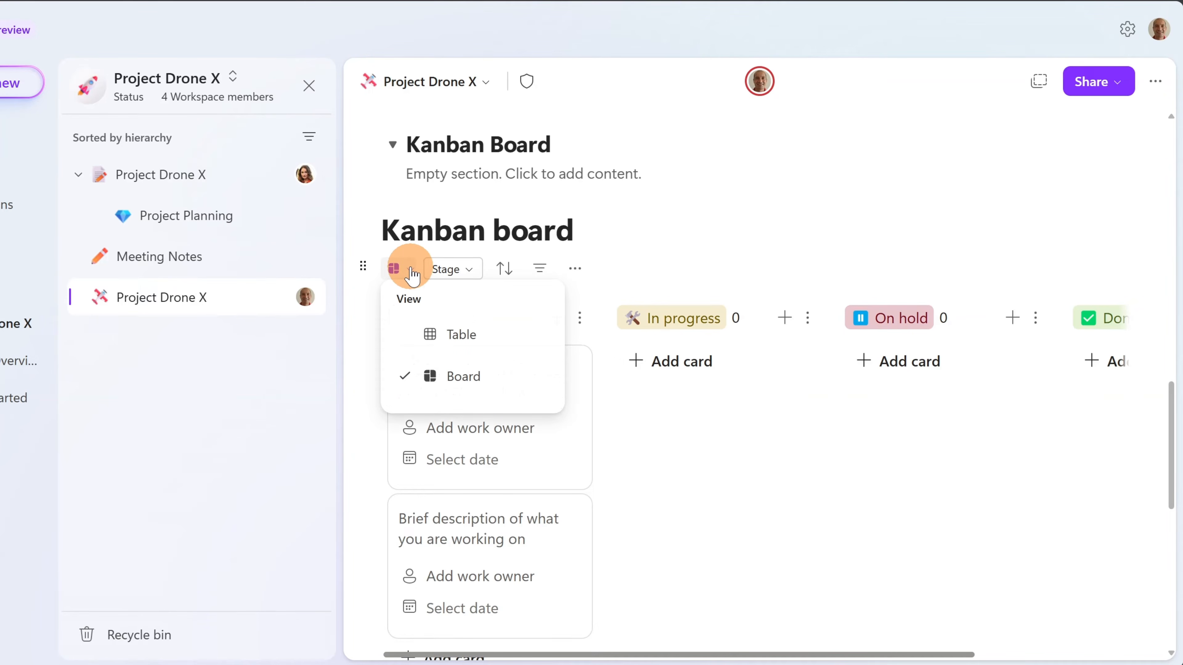
{"action": "left_click", "coordinate": [691, 263]}
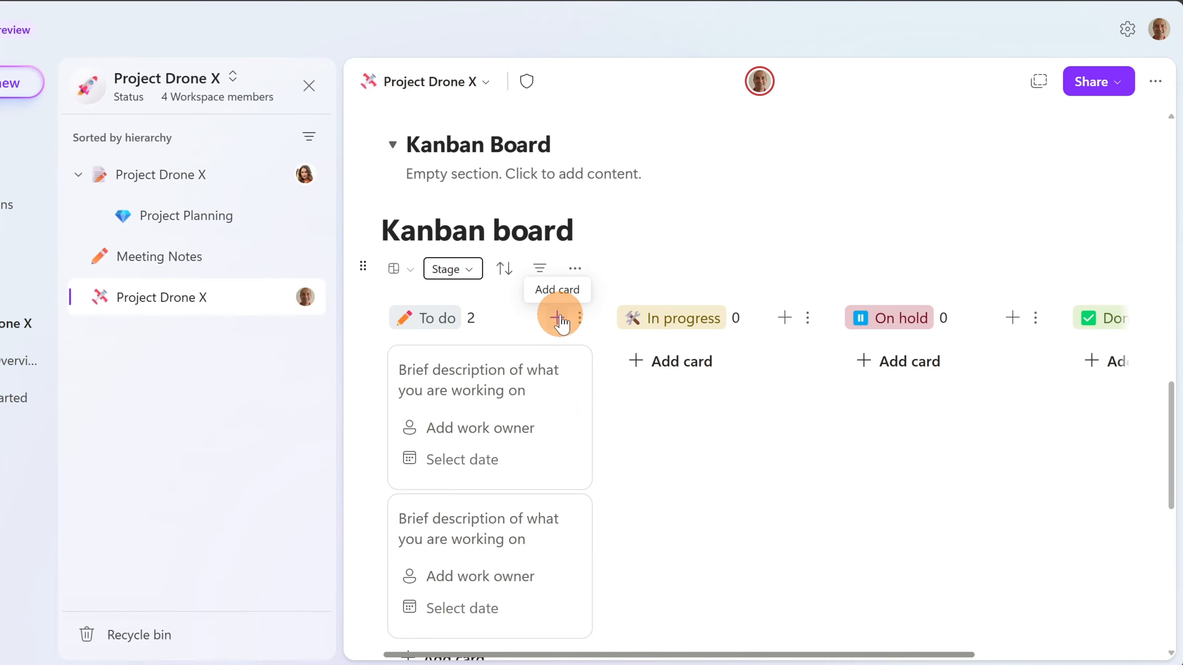
{"action": "left_click", "coordinate": [580, 318]}
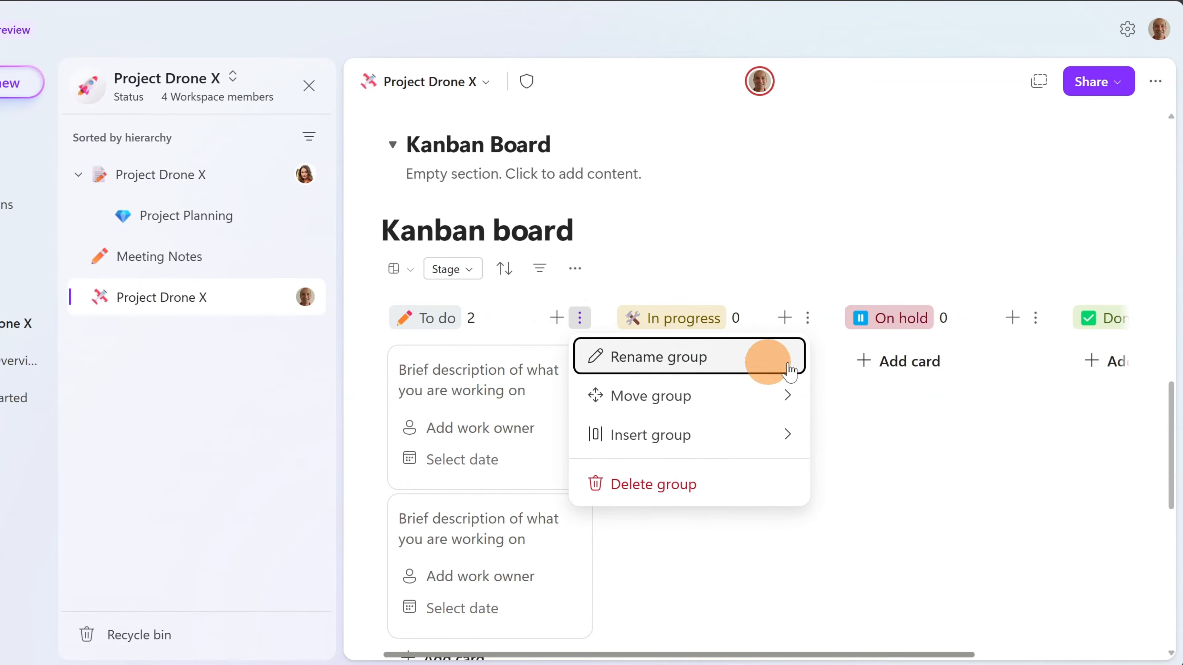
{"action": "left_click", "coordinate": [681, 283]}
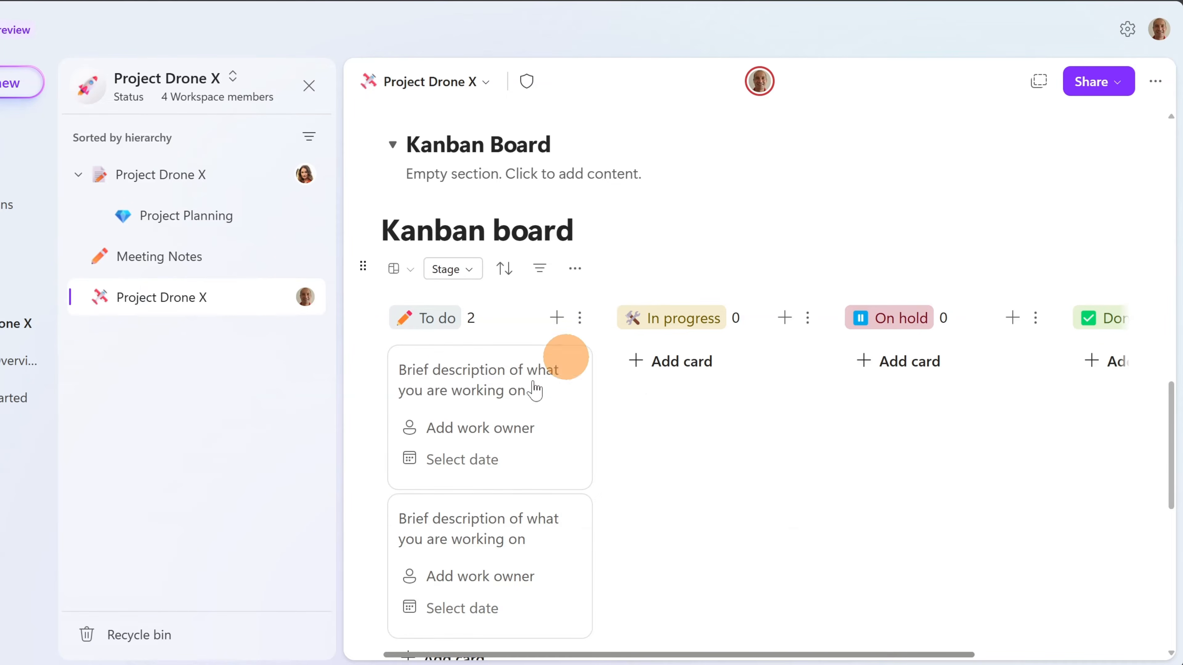
- Give the first To do card a Jun 30 date and assign a person as work owner
{"action": "left_click", "coordinate": [464, 471]}
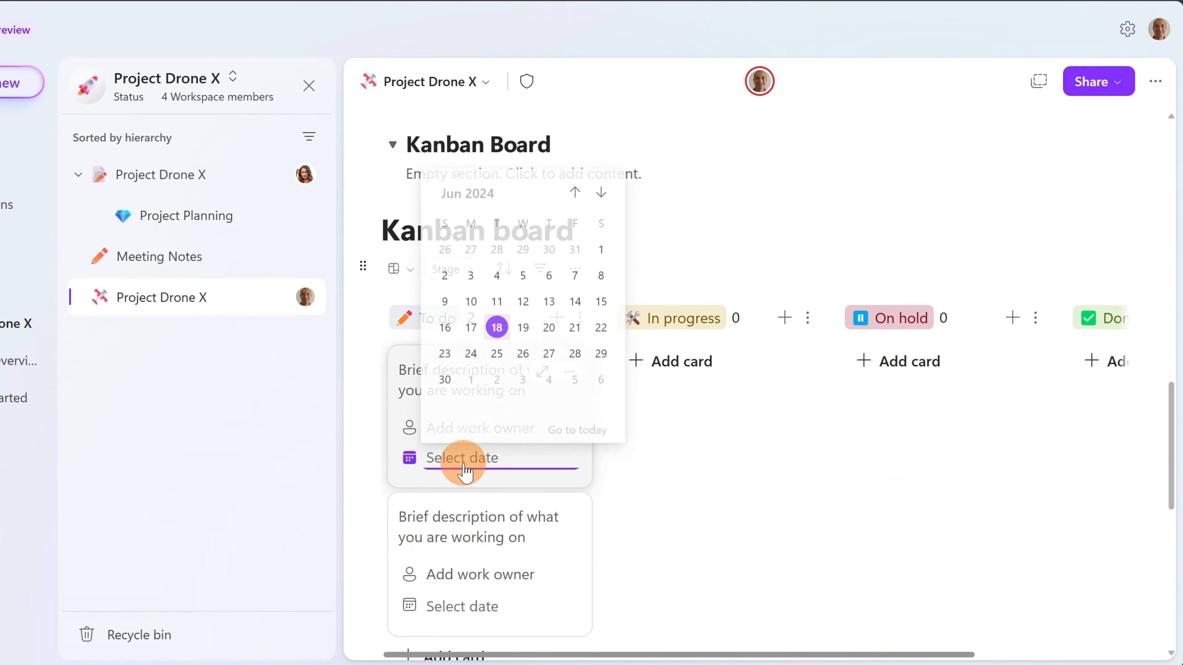
{"action": "left_click", "coordinate": [446, 378]}
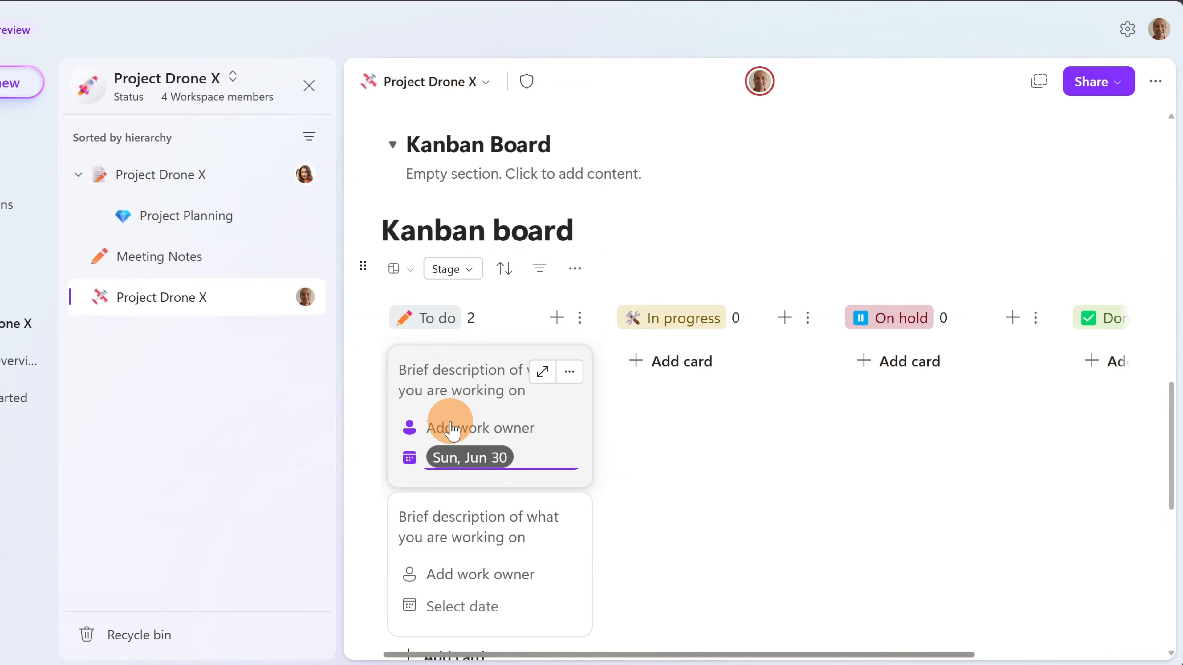
{"action": "left_click", "coordinate": [451, 428]}
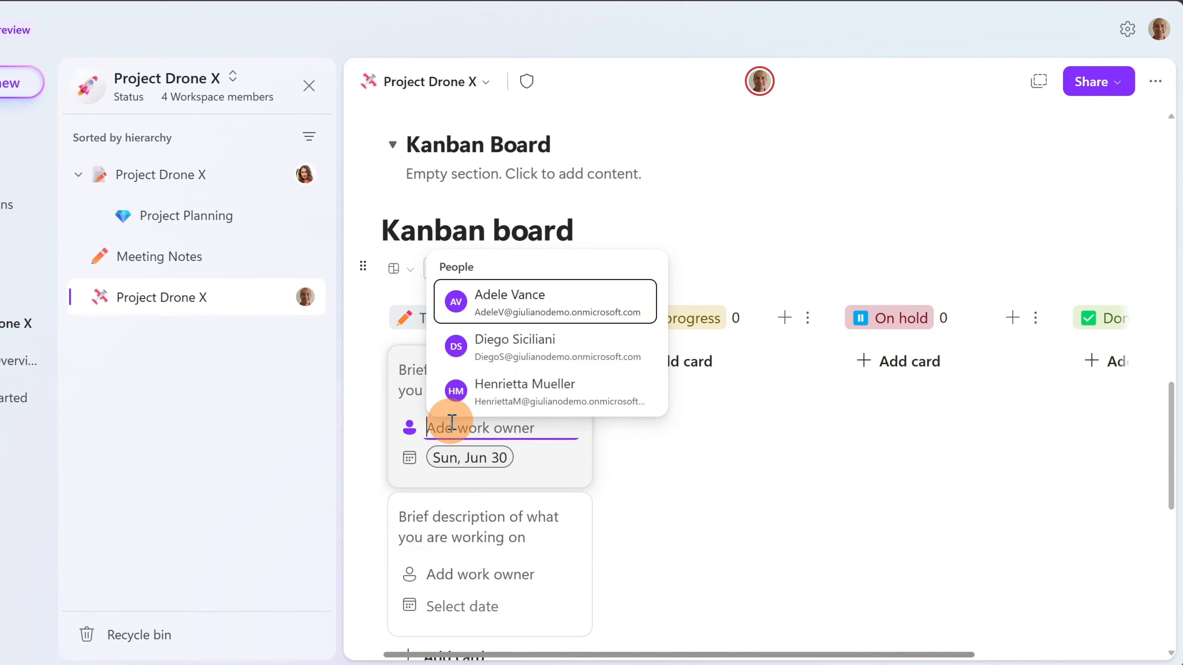
{"action": "left_click", "coordinate": [529, 347]}
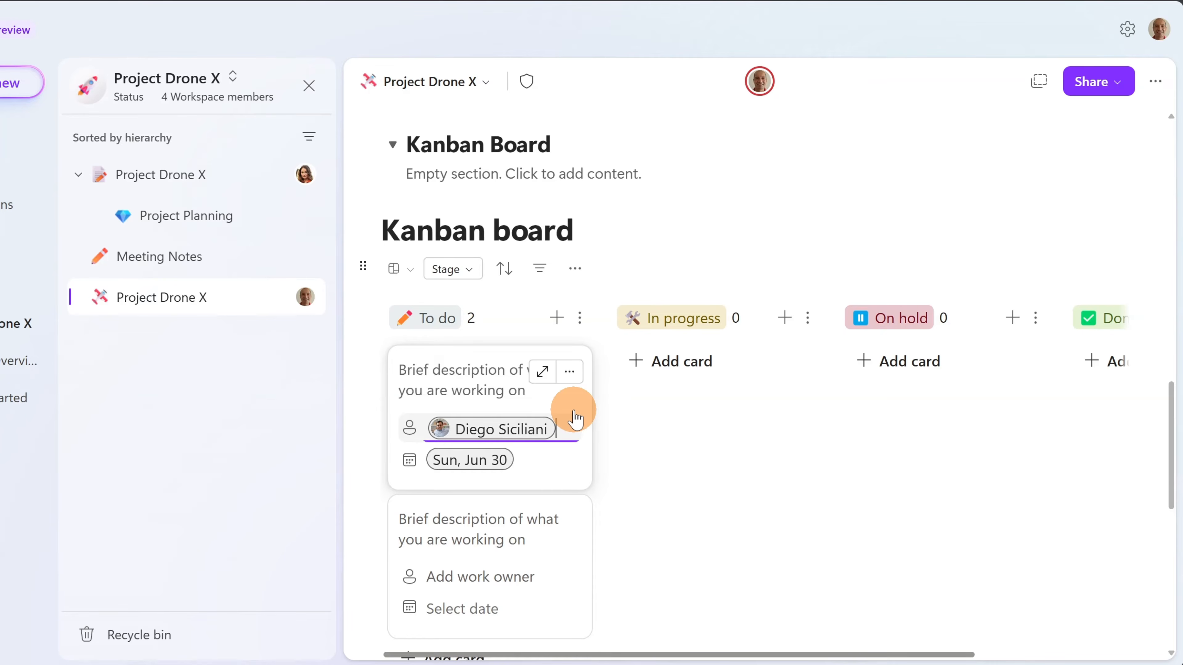
{"action": "scroll", "coordinate": [555, 385], "scroll_direction": "down", "scroll_amount": 2}
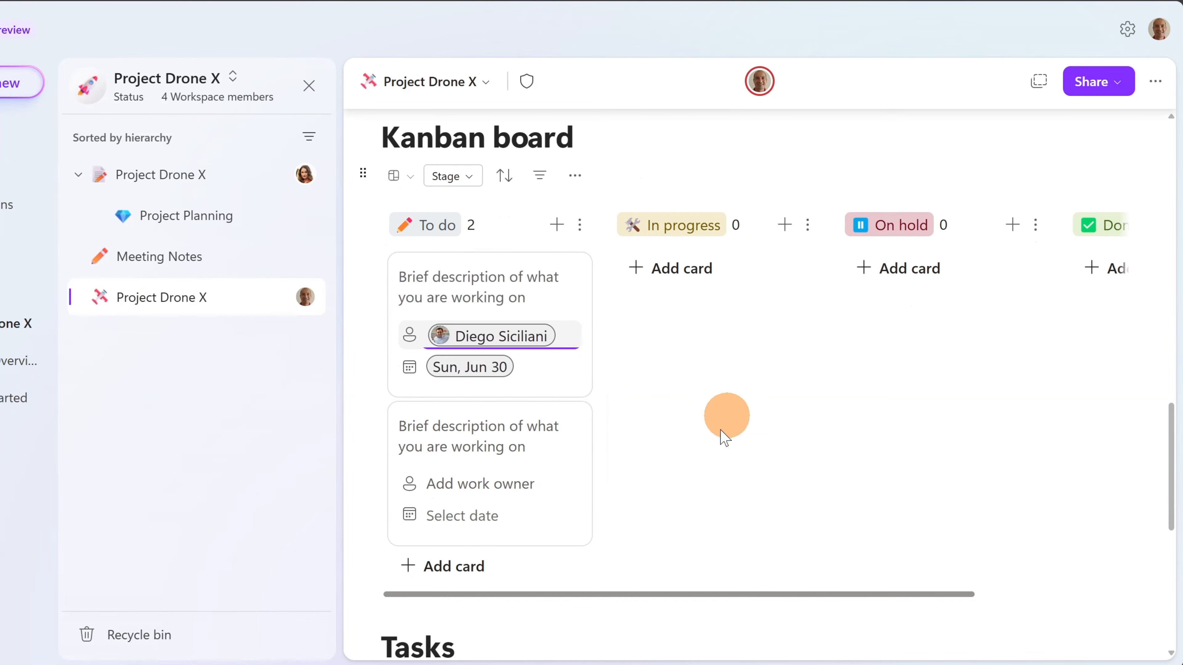
{"action": "left_click_drag", "start_coordinate": [704, 594], "coordinate": [908, 593]}
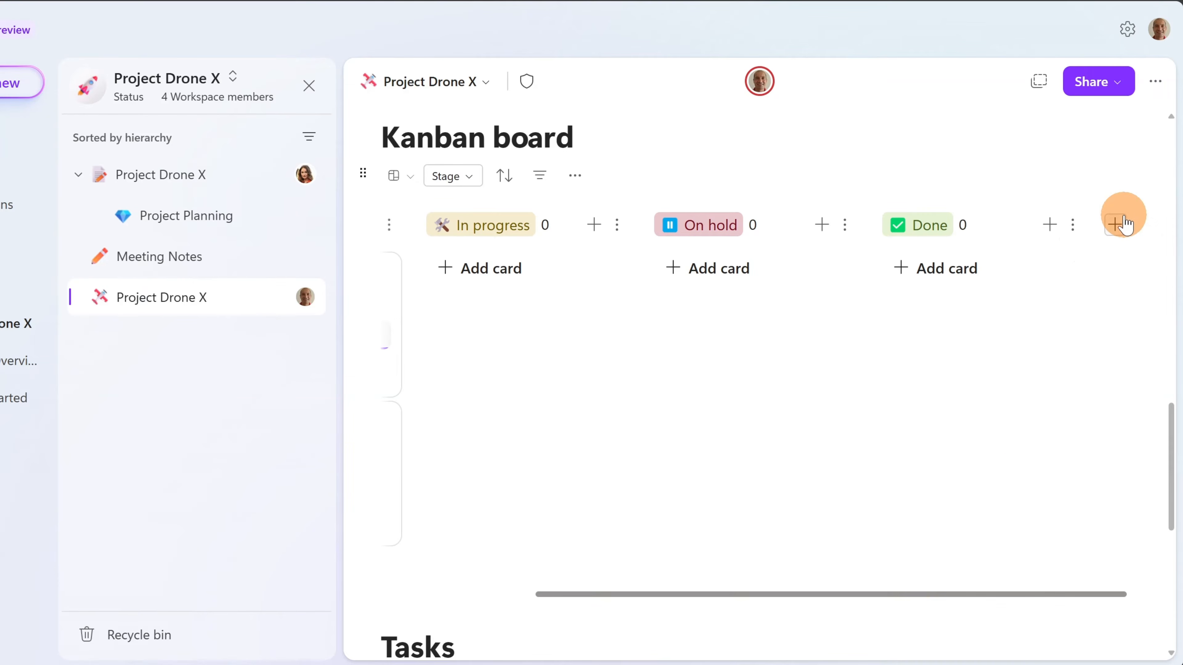
{"action": "left_click", "coordinate": [1115, 226]}
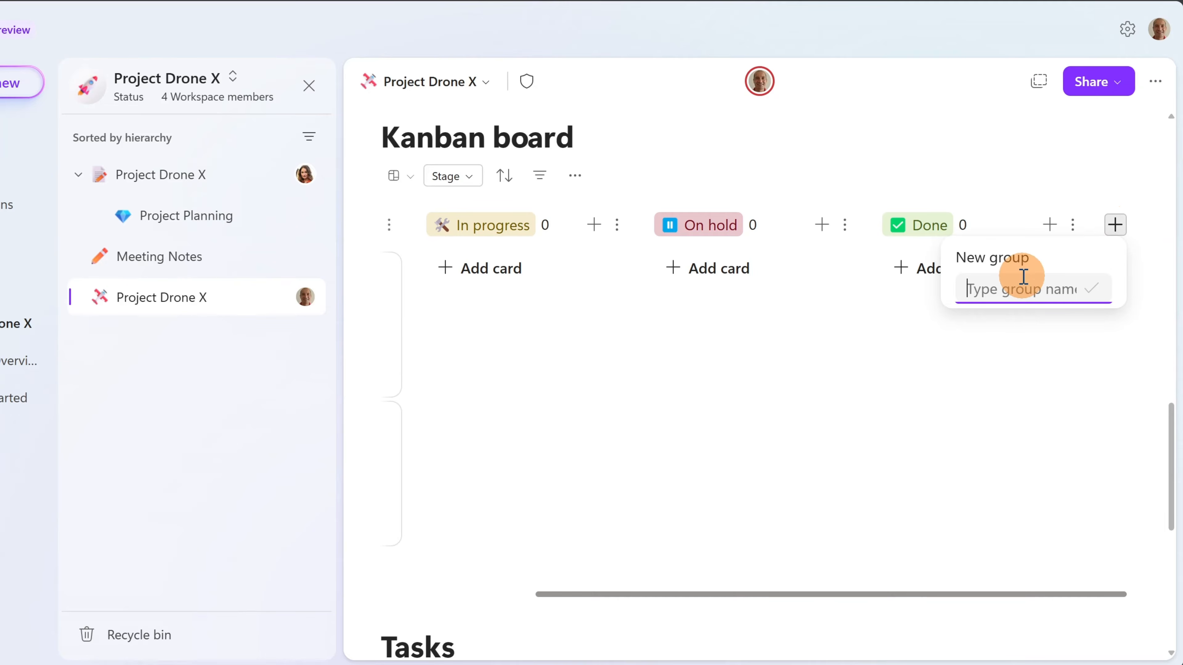
{"action": "left_click", "coordinate": [1016, 285]}
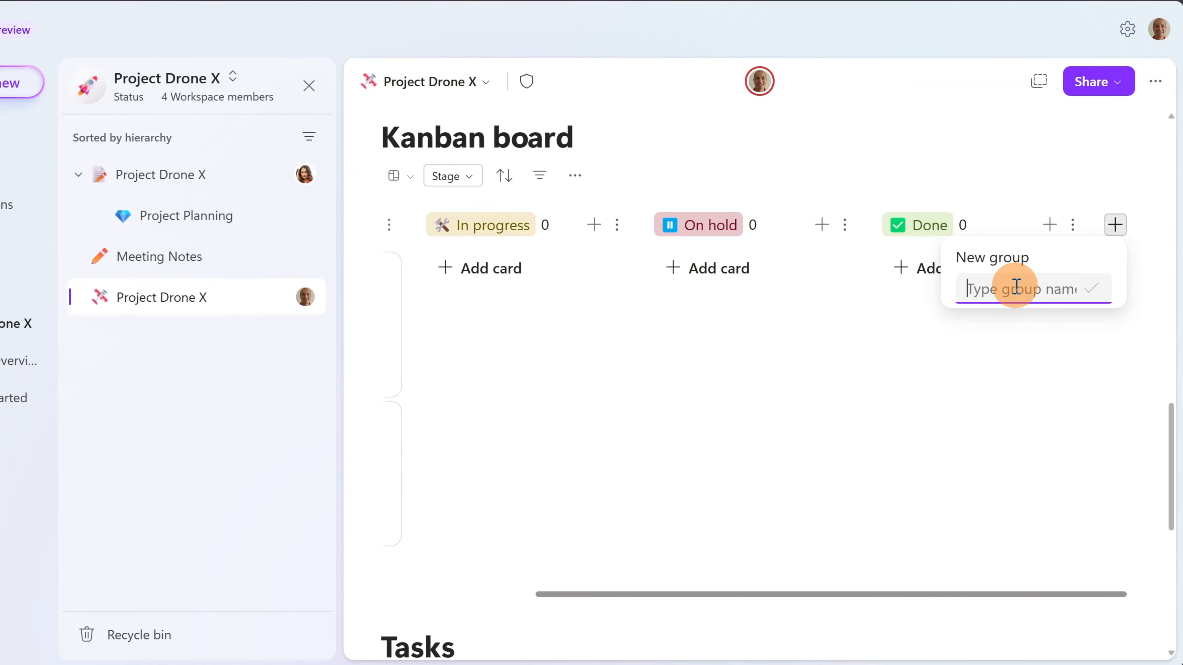
{"action": "left_click_drag", "start_coordinate": [726, 597], "coordinate": [533, 597]}
{"action": "scroll", "coordinate": [484, 503], "scroll_direction": "up", "scroll_amount": 4}
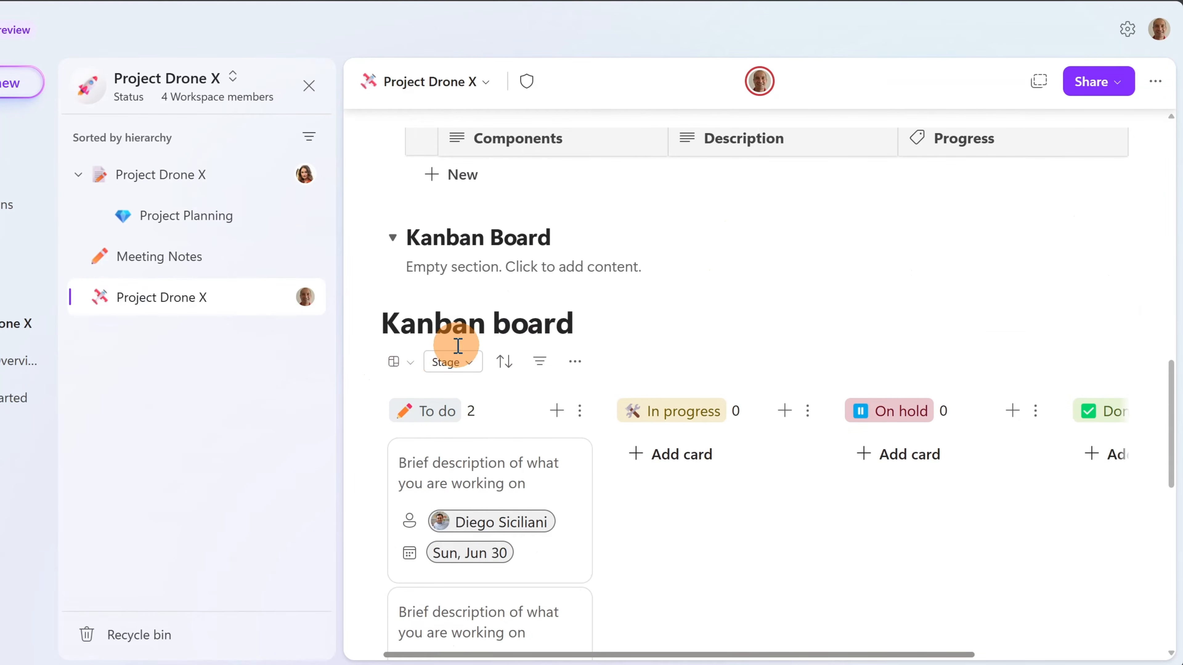
- Open the Kanban board's Rules and set the condition to Owner Equals
{"action": "scroll", "coordinate": [493, 328], "scroll_direction": "down", "scroll_amount": 2}
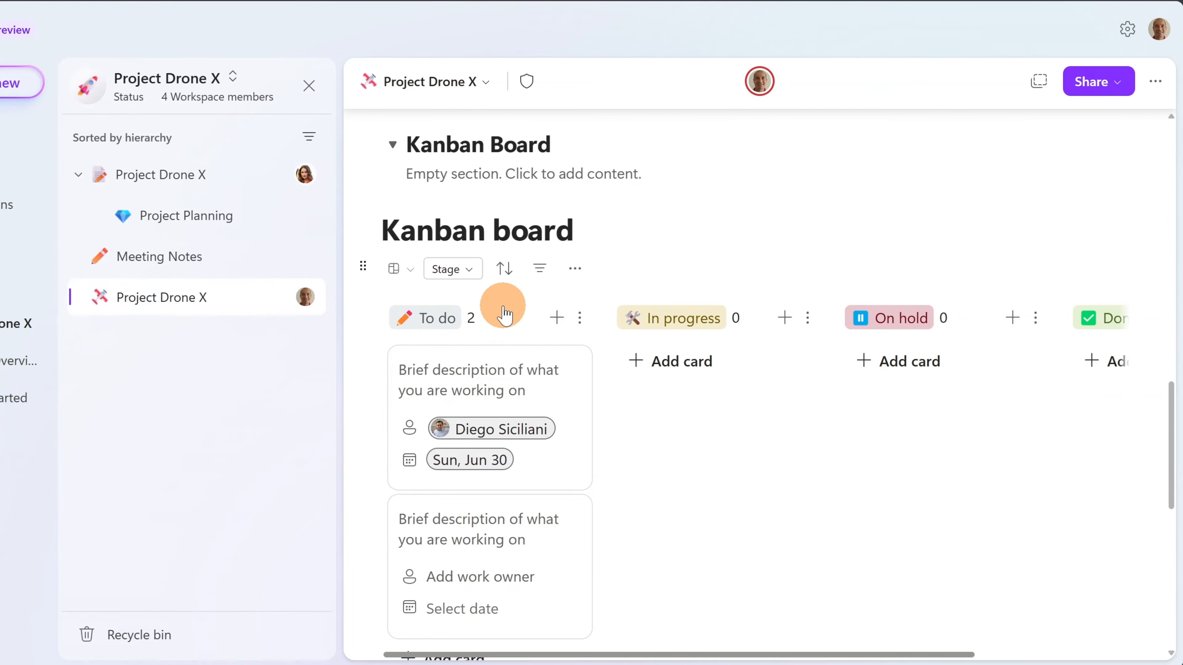
{"action": "left_click", "coordinate": [576, 279]}
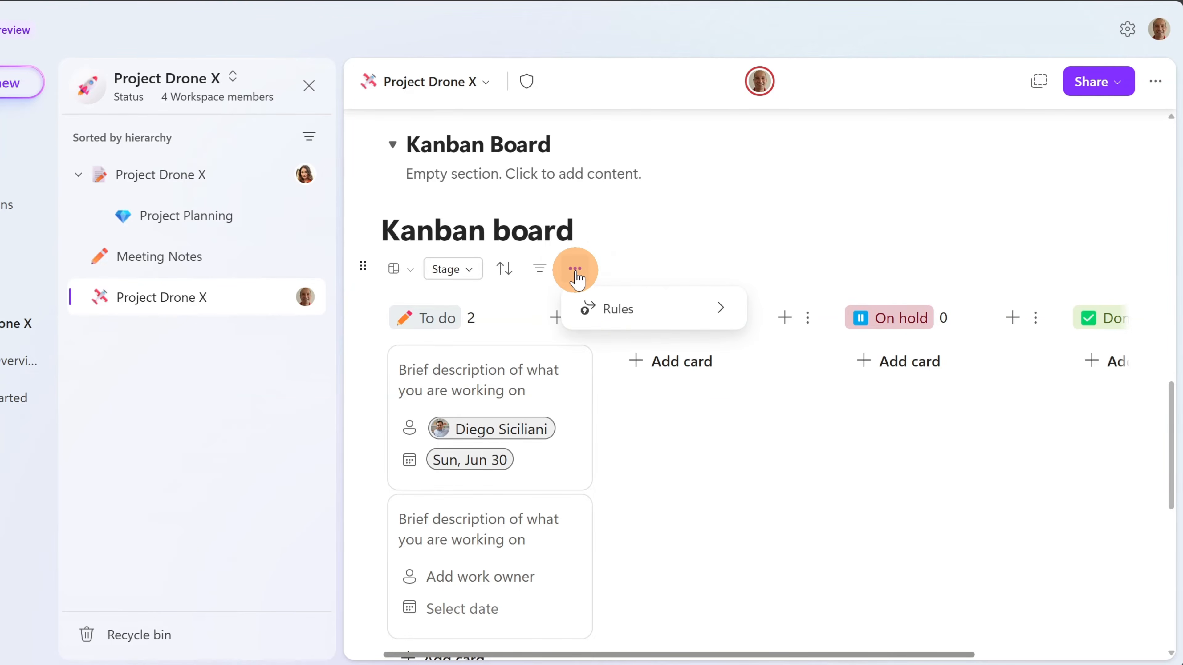
{"action": "left_click", "coordinate": [629, 310]}
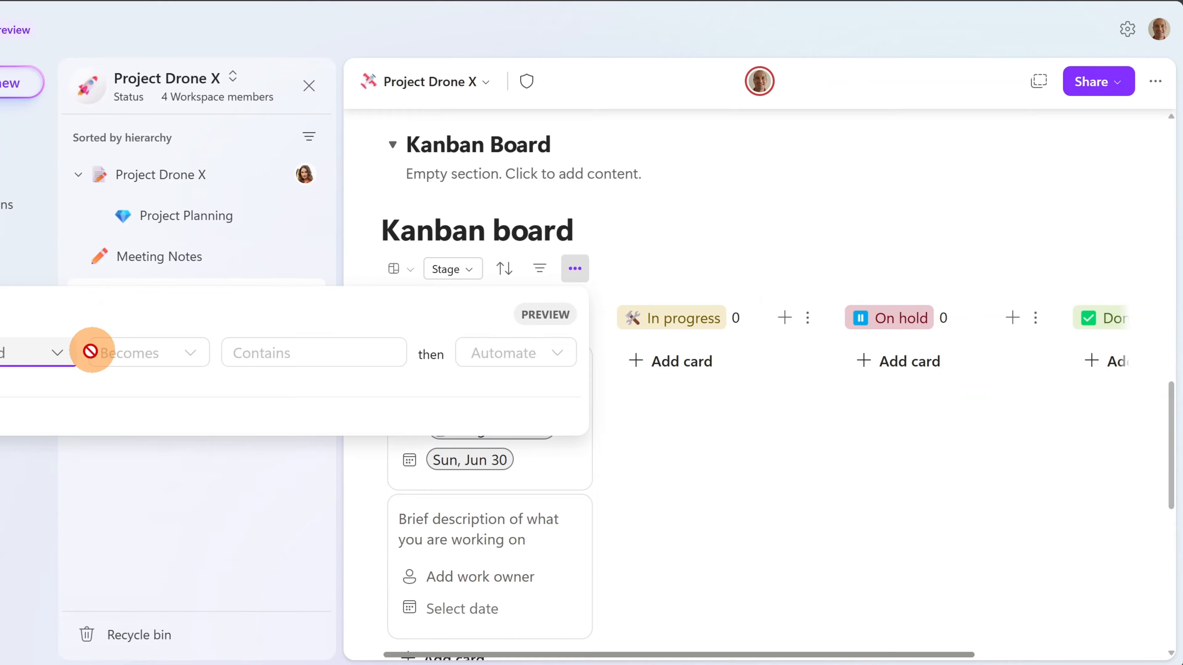
{"action": "left_click", "coordinate": [57, 353]}
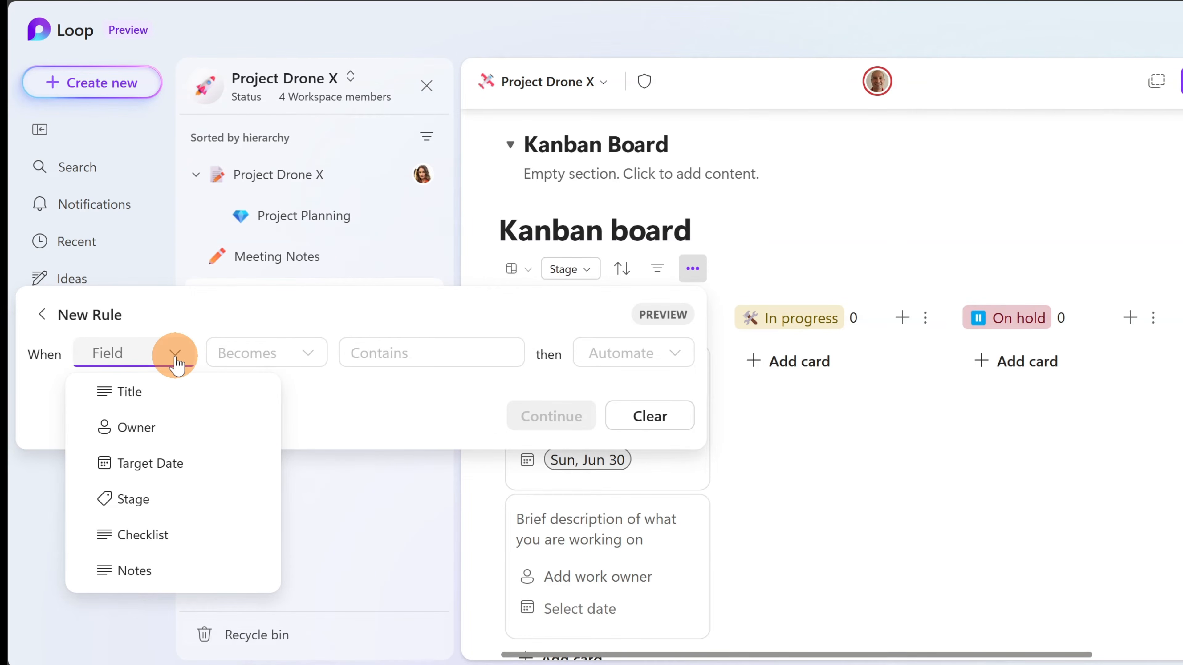
{"action": "left_click", "coordinate": [124, 432]}
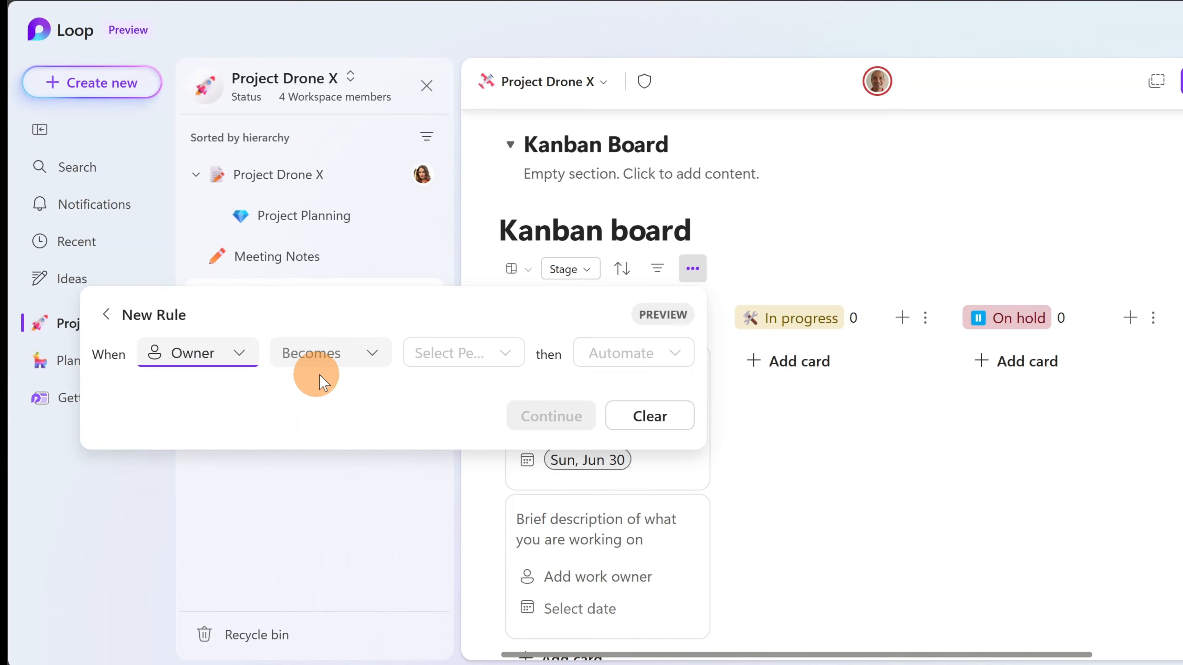
{"action": "left_click", "coordinate": [363, 355]}
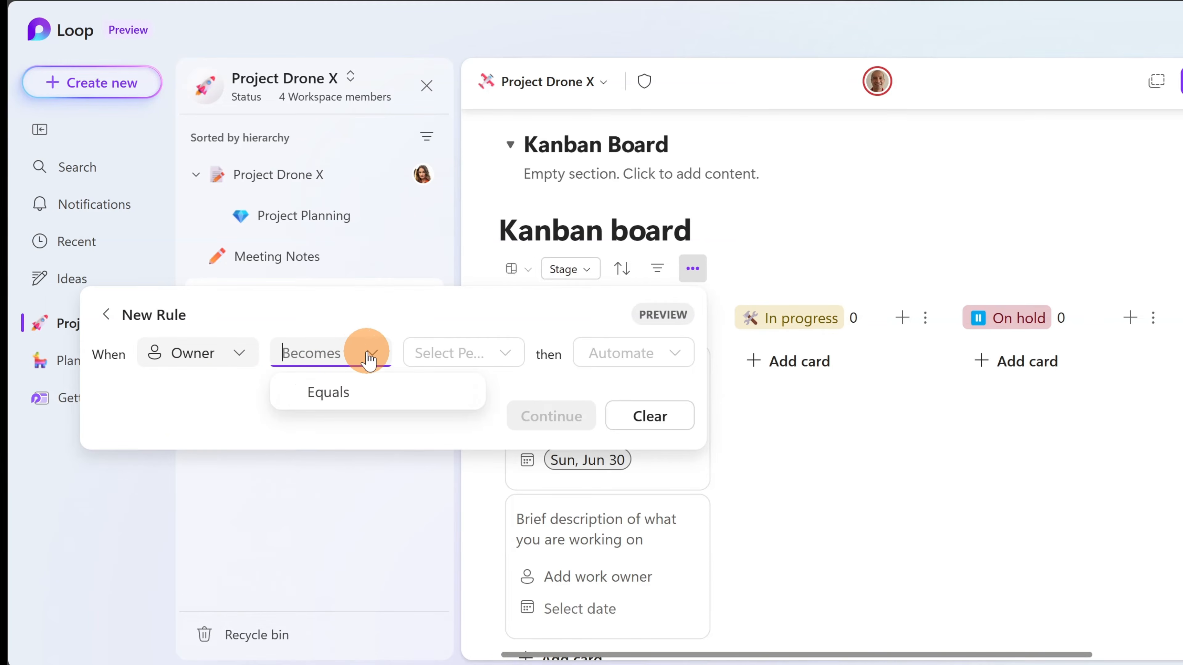
{"action": "left_click", "coordinate": [346, 394]}
- Choose the watched workspace member and set the action to Send a message on chat
{"action": "left_click", "coordinate": [475, 352]}
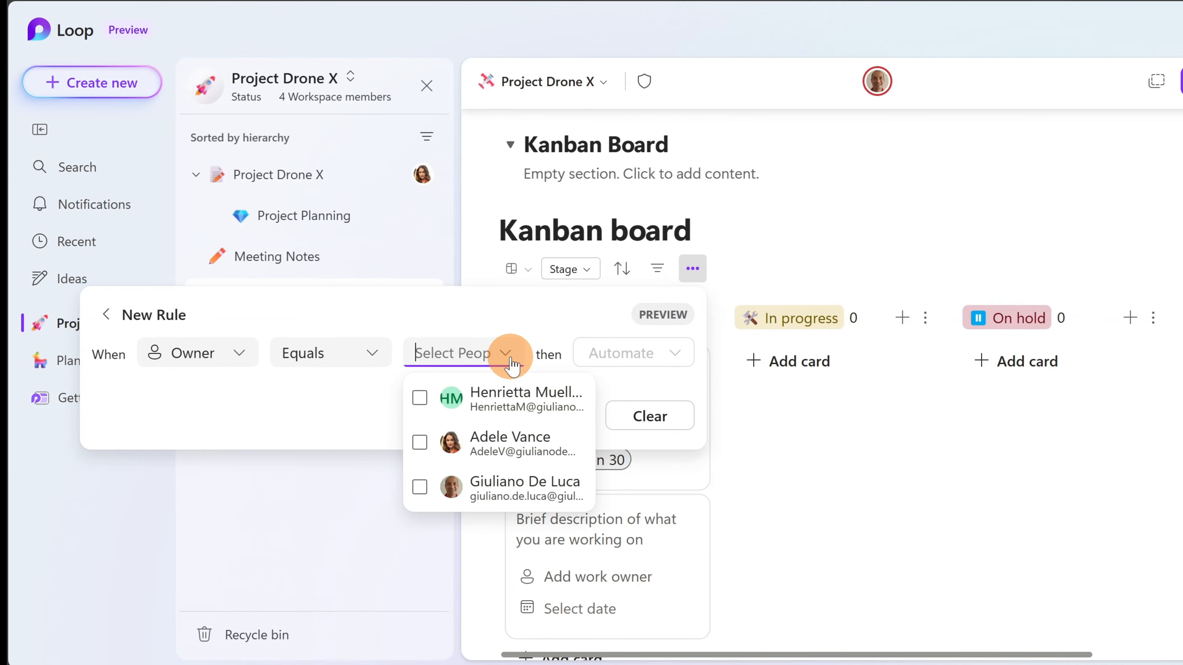
{"action": "left_click", "coordinate": [419, 487]}
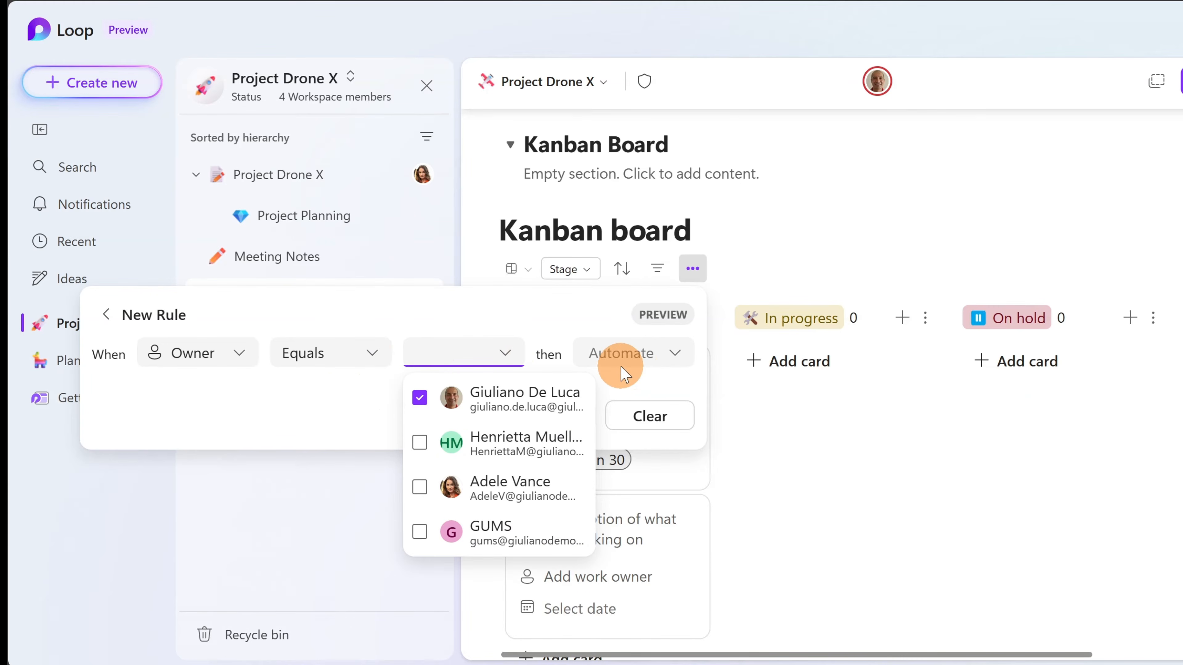
{"action": "left_click", "coordinate": [647, 386]}
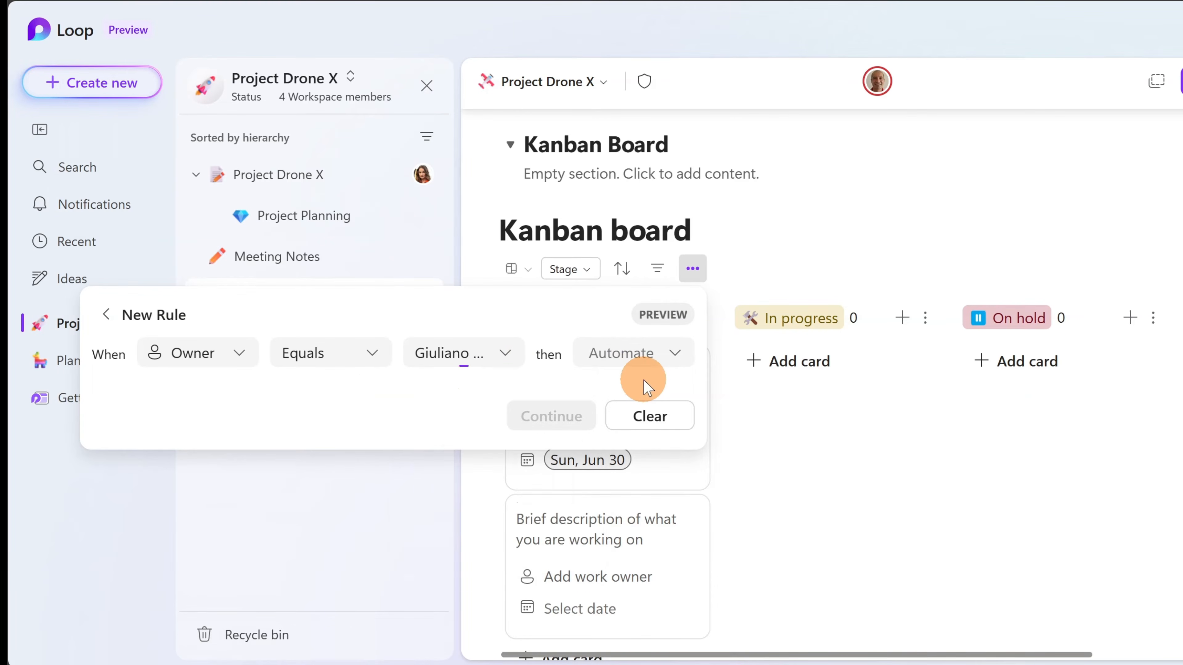
{"action": "left_click", "coordinate": [670, 358]}
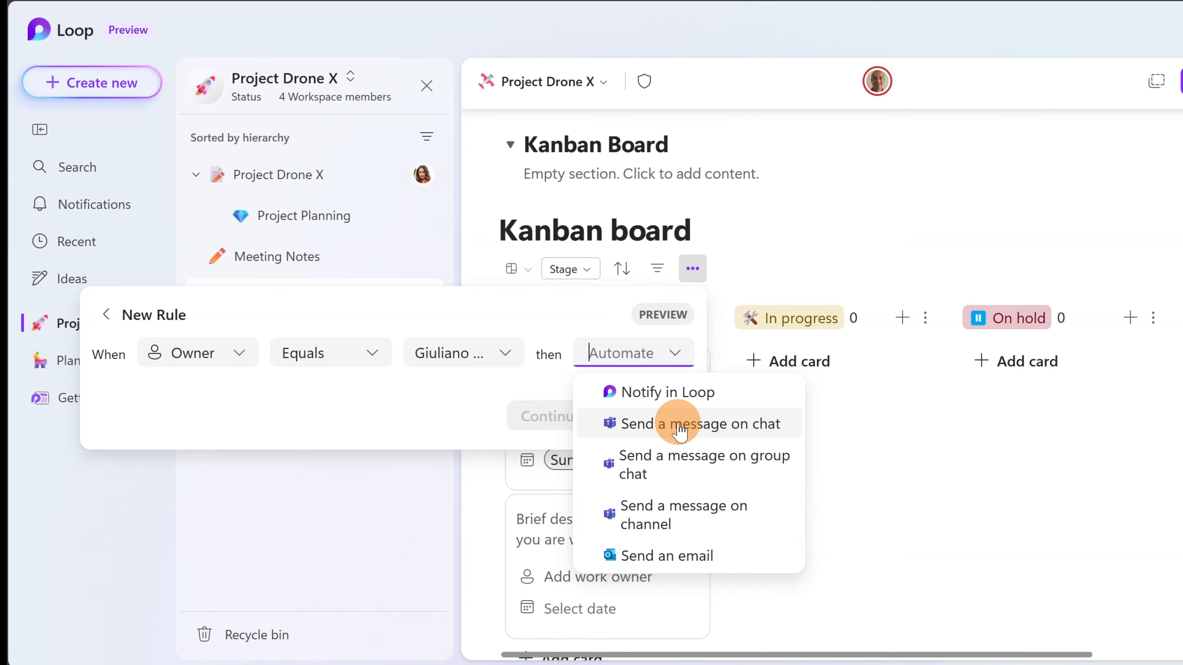
{"action": "left_click", "coordinate": [680, 425]}
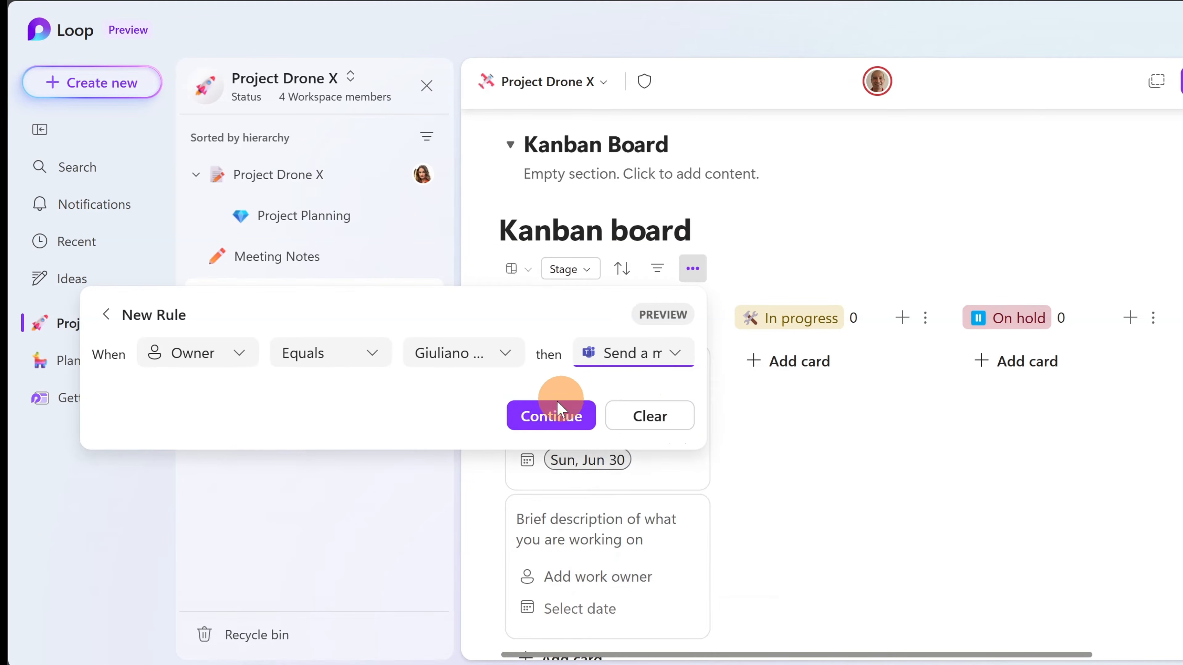
{"action": "left_click", "coordinate": [549, 416]}
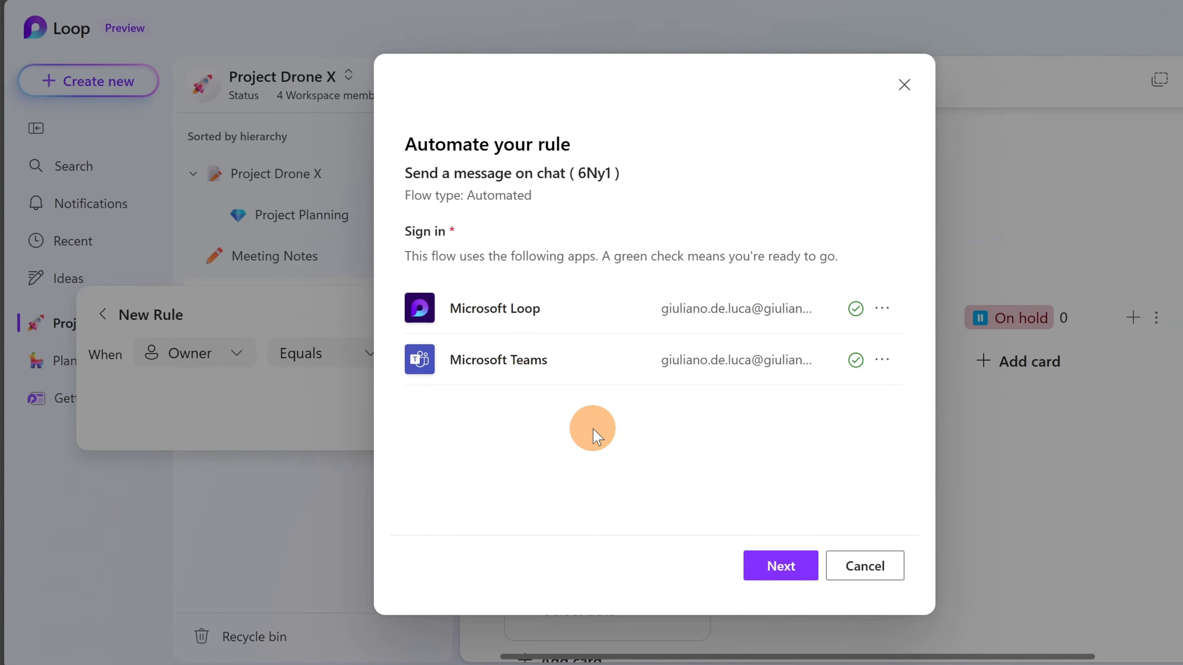
- Set a workspace member as the Teams chat recipient and create the rule's flow
{"action": "left_click", "coordinate": [790, 568]}
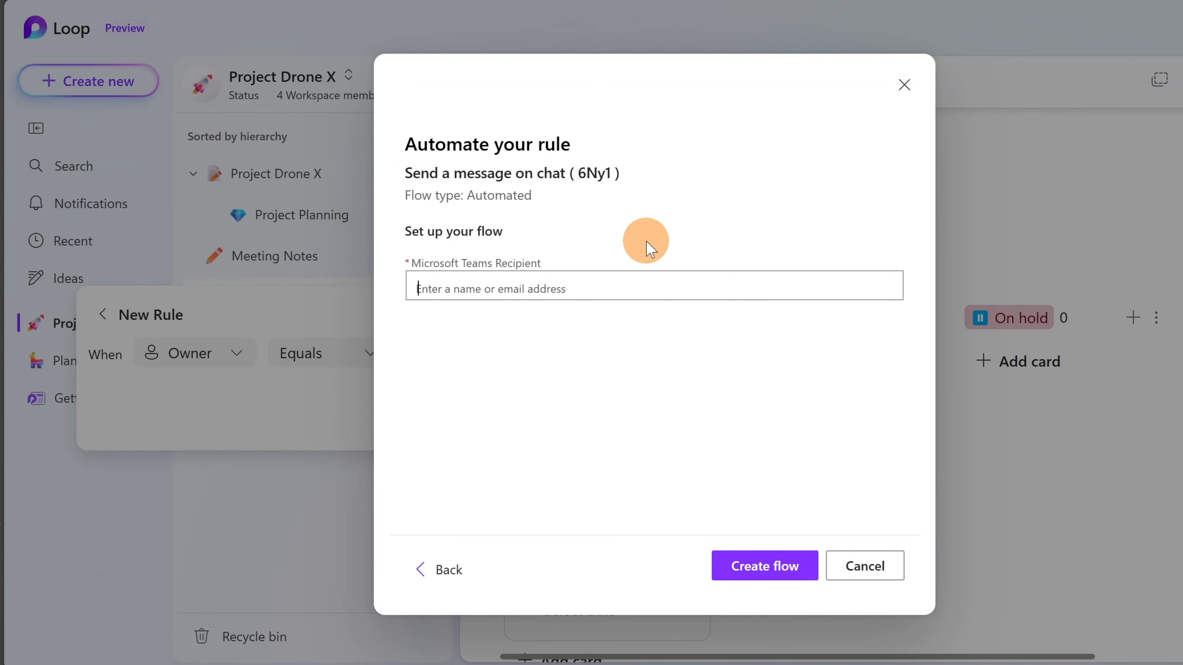
{"action": "type", "text": "iuliano"}
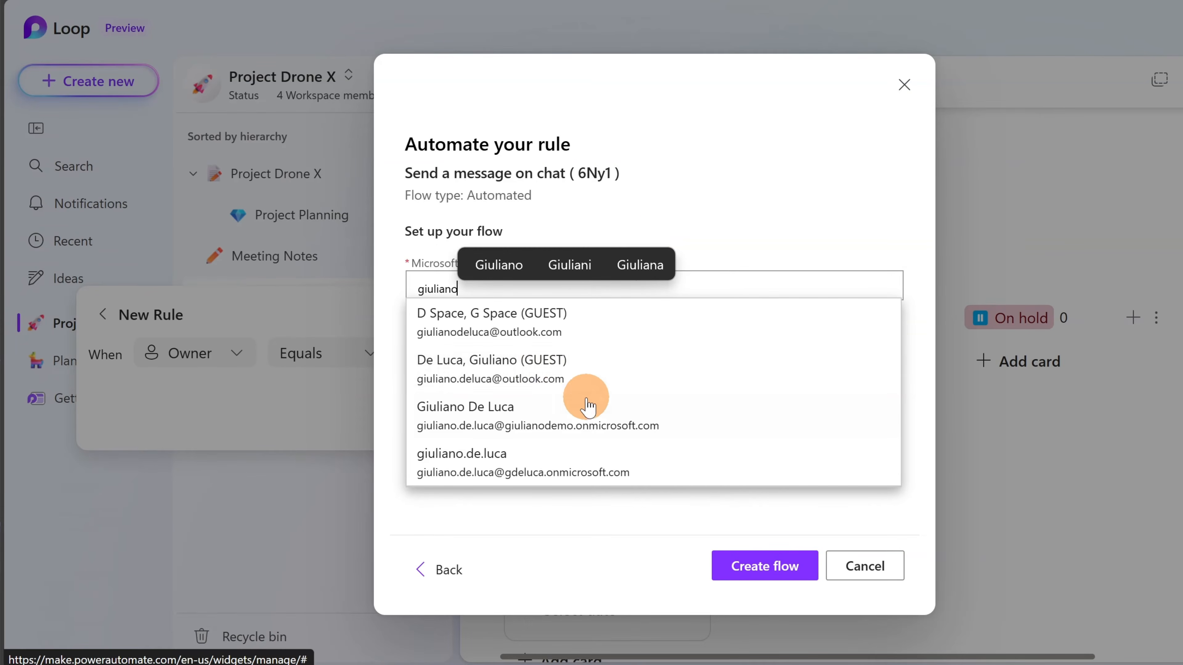
{"action": "left_click", "coordinate": [527, 433]}
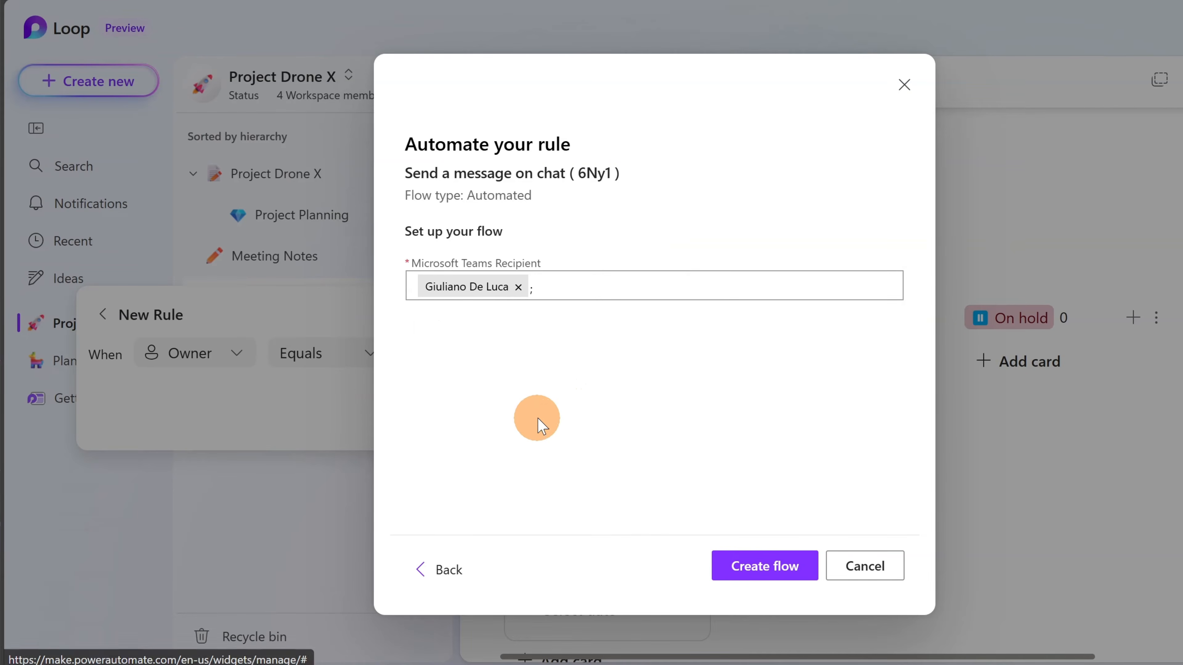
{"action": "left_click", "coordinate": [784, 580]}
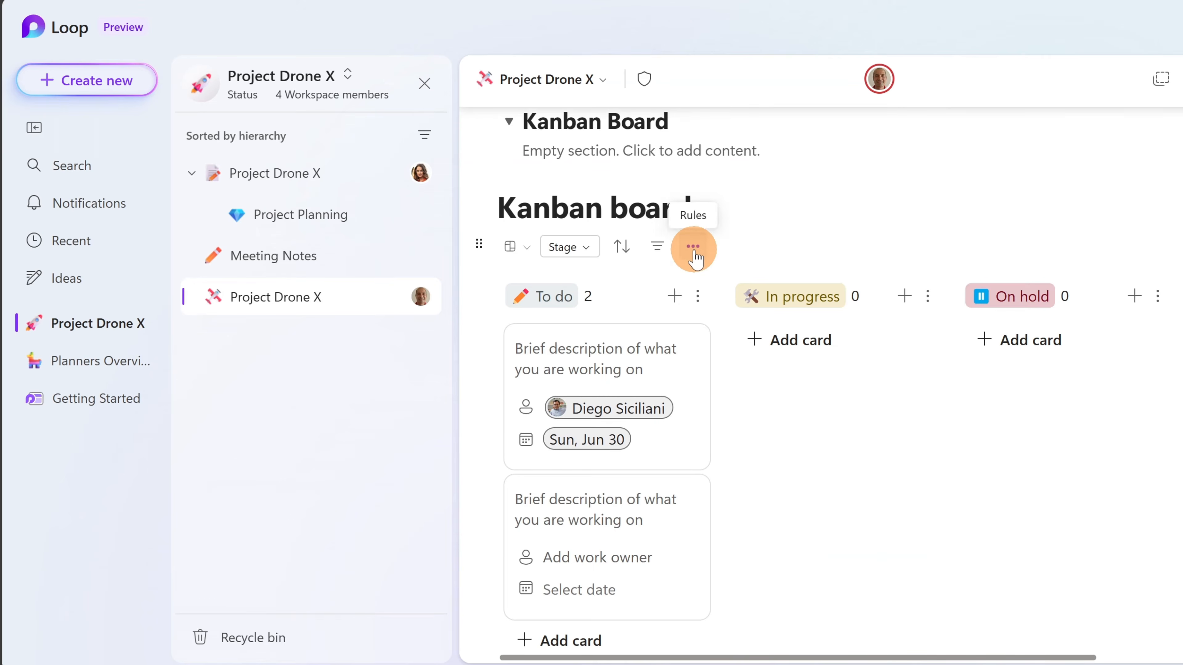
{"action": "left_click", "coordinate": [692, 247]}
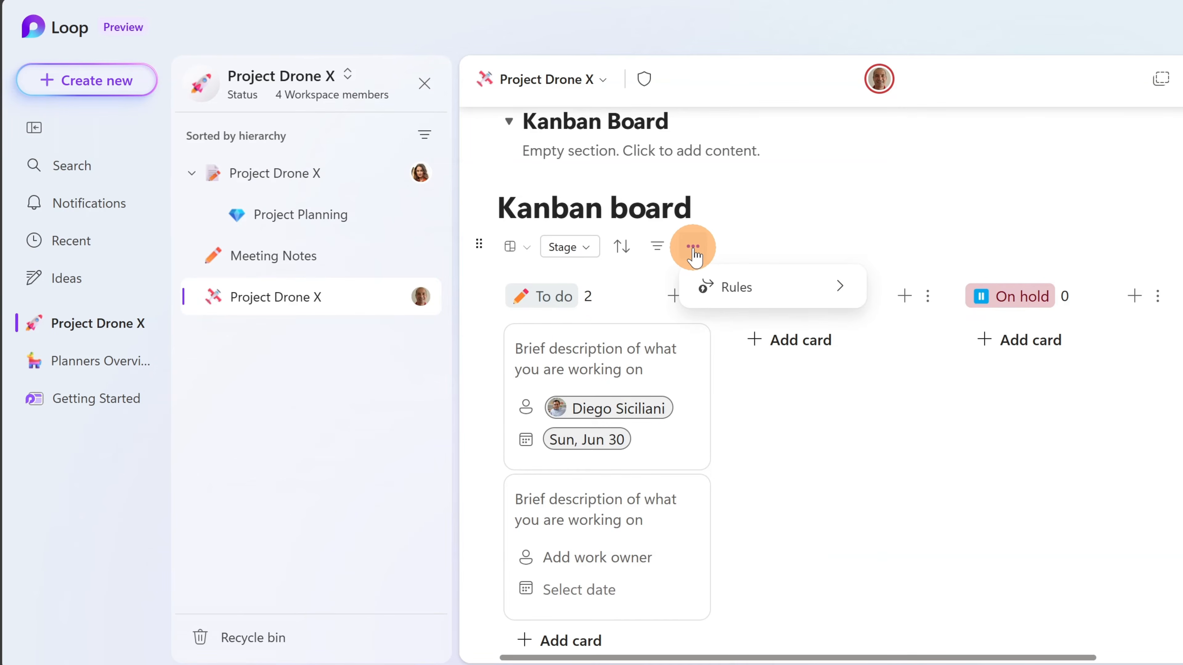
- Review the saved owner rule in the board's Rules panel, then start assigning the second card's owner
{"action": "left_click", "coordinate": [745, 287]}
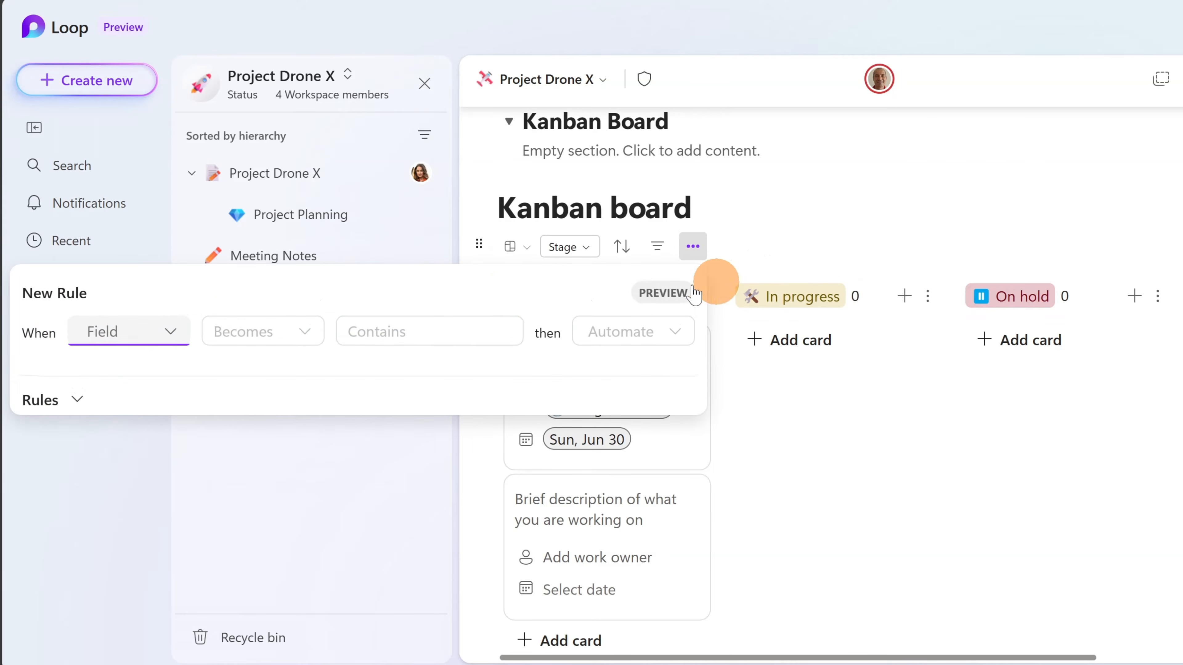
{"action": "left_click", "coordinate": [77, 399]}
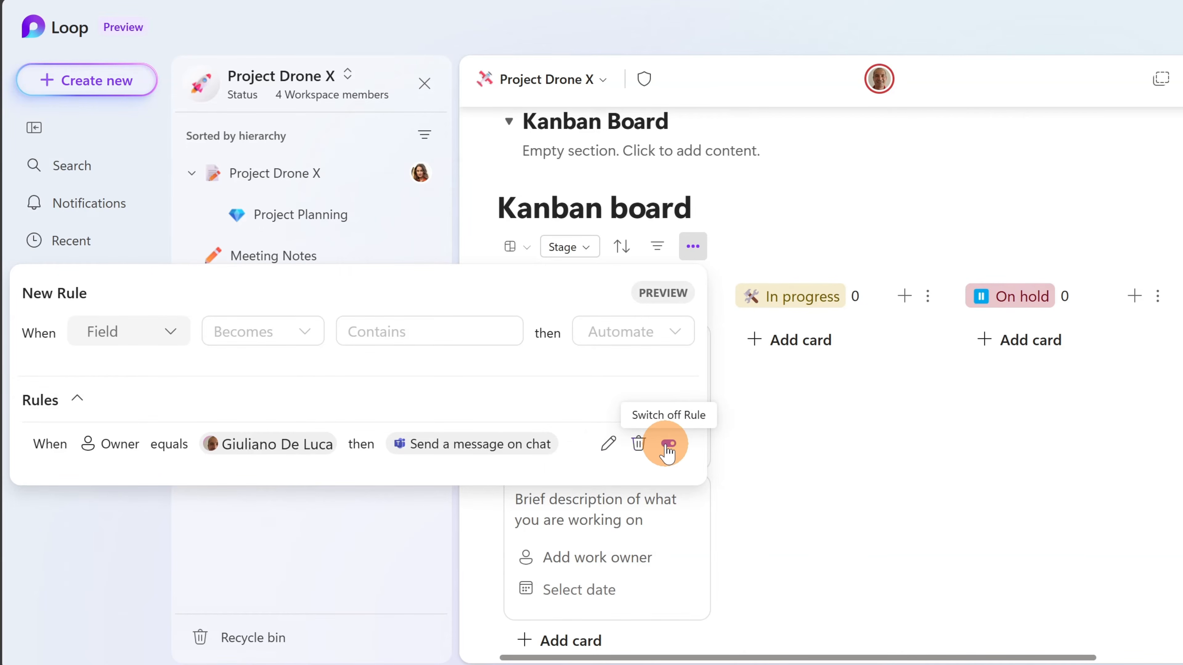
{"action": "left_click", "coordinate": [811, 246]}
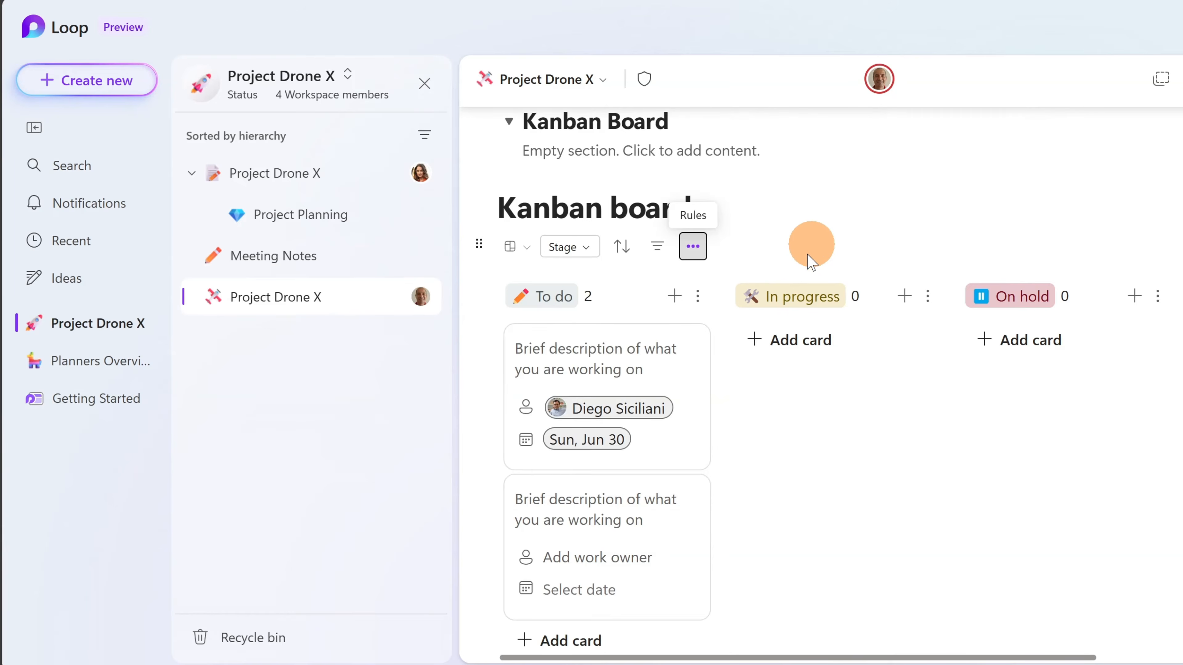
{"action": "left_click", "coordinate": [588, 556]}
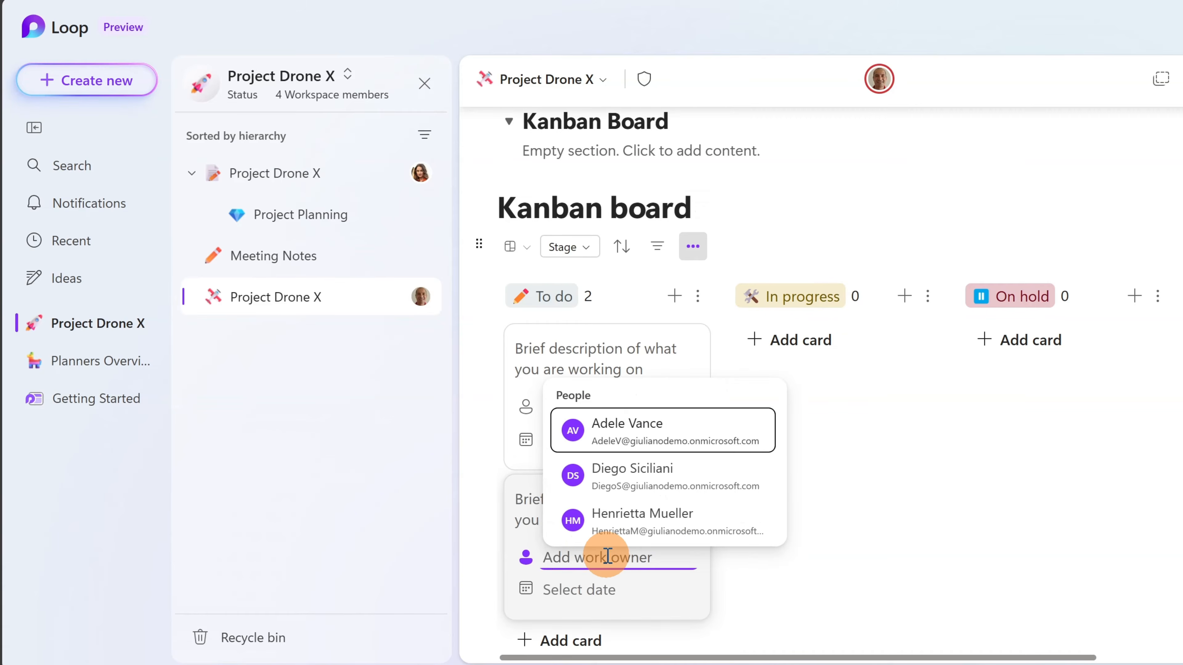
- Make the matching workspace member the second To do card's owner and date it the 19th
{"action": "type", "text": "giuliano"}
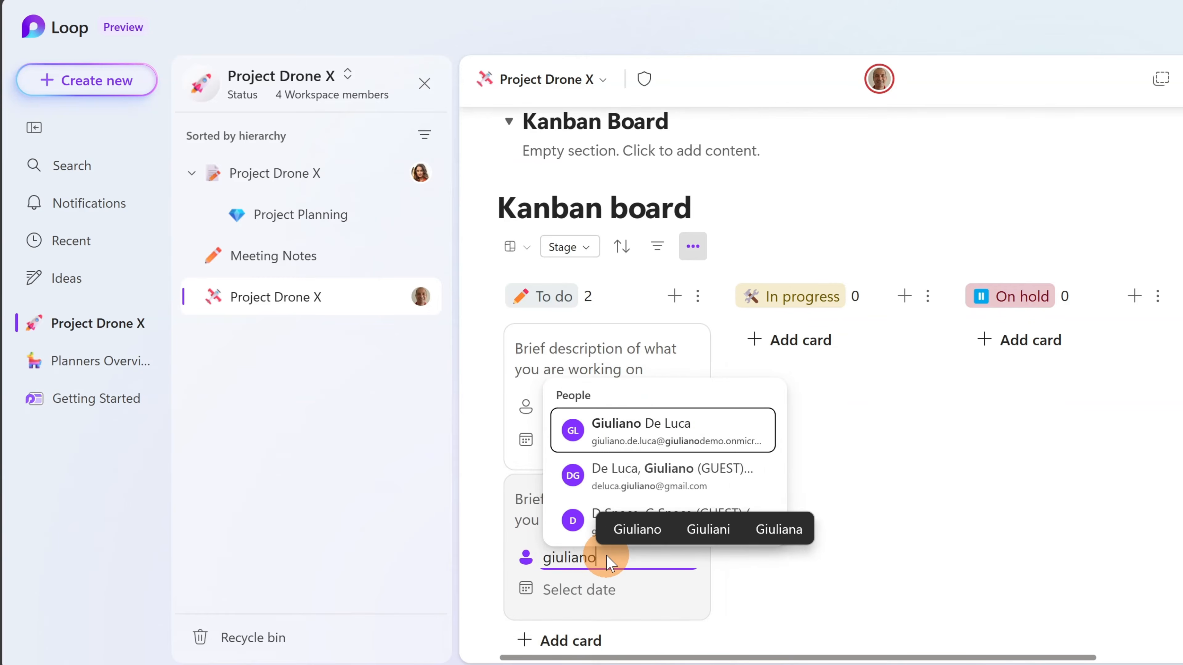
{"action": "left_click", "coordinate": [682, 427]}
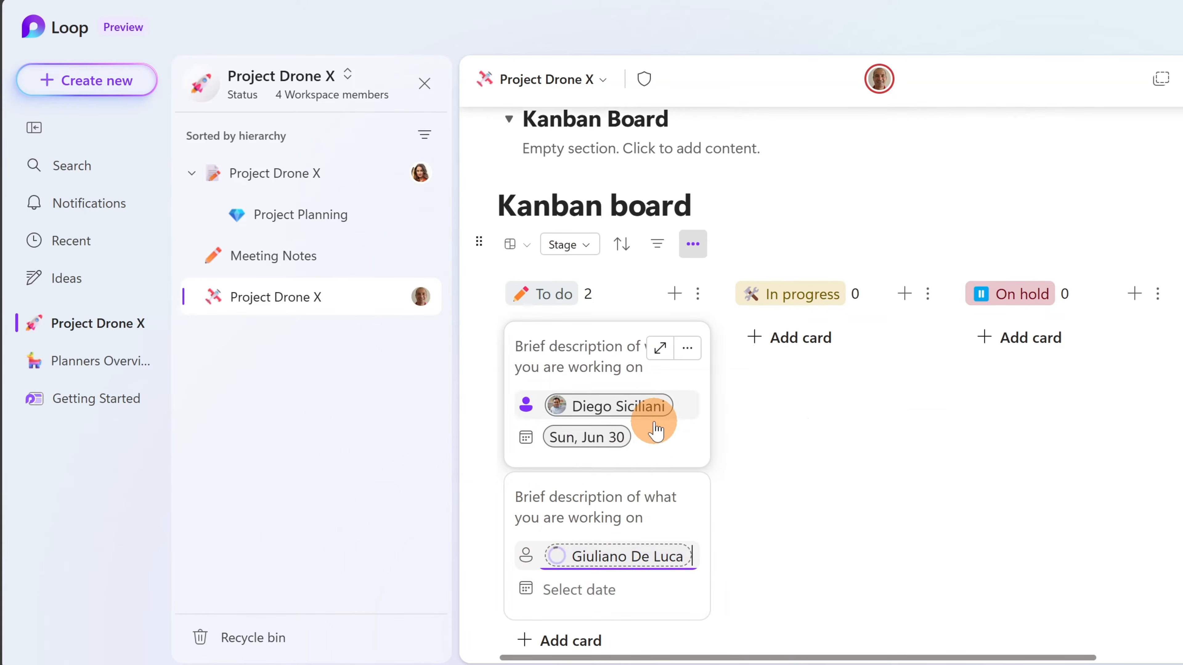
{"action": "left_click", "coordinate": [565, 590]}
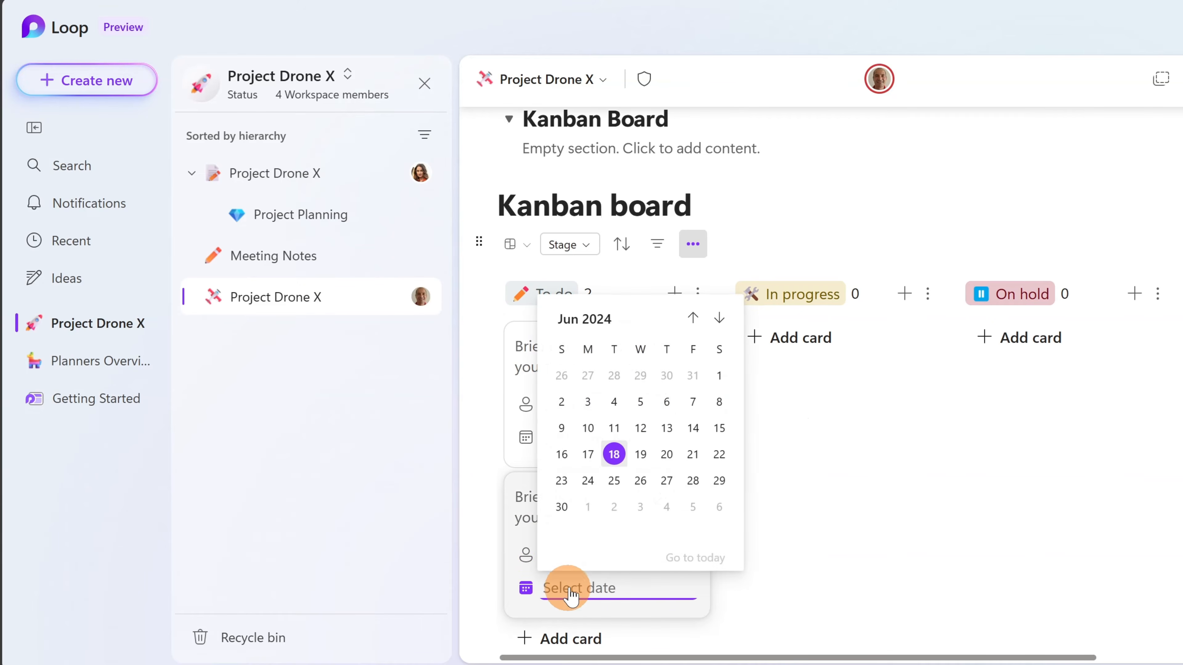
{"action": "left_click", "coordinate": [640, 455]}
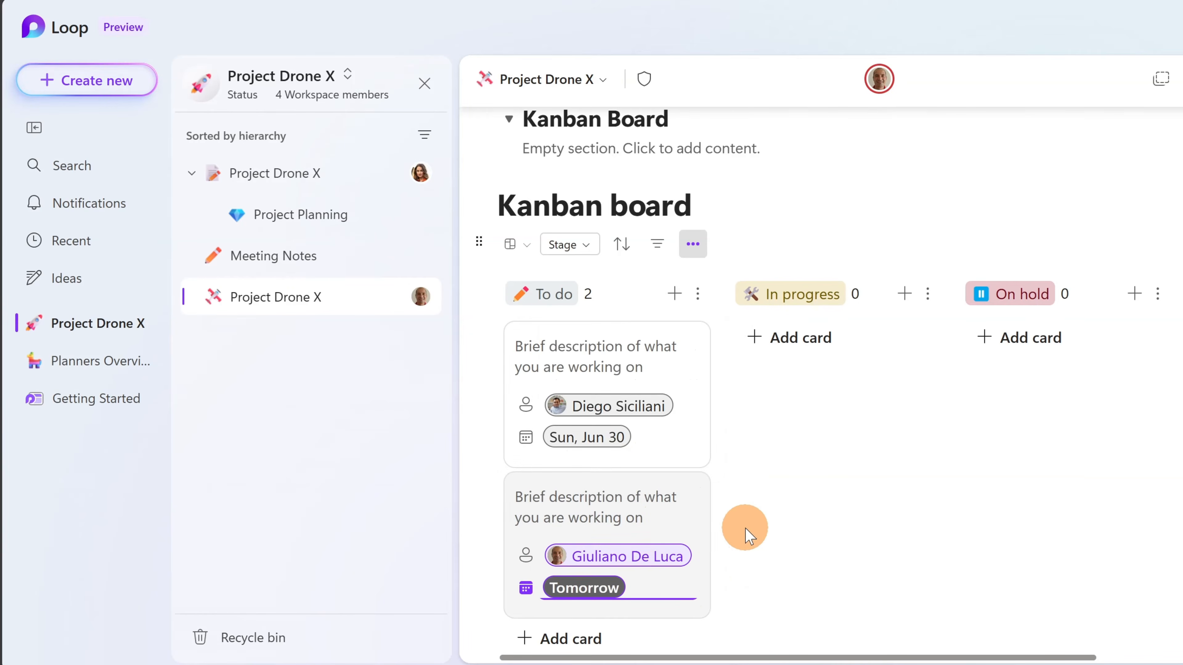
- Move the newly assigned second card from To do into the In progress column
{"action": "left_click_drag", "start_coordinate": [616, 492], "coordinate": [799, 401]}
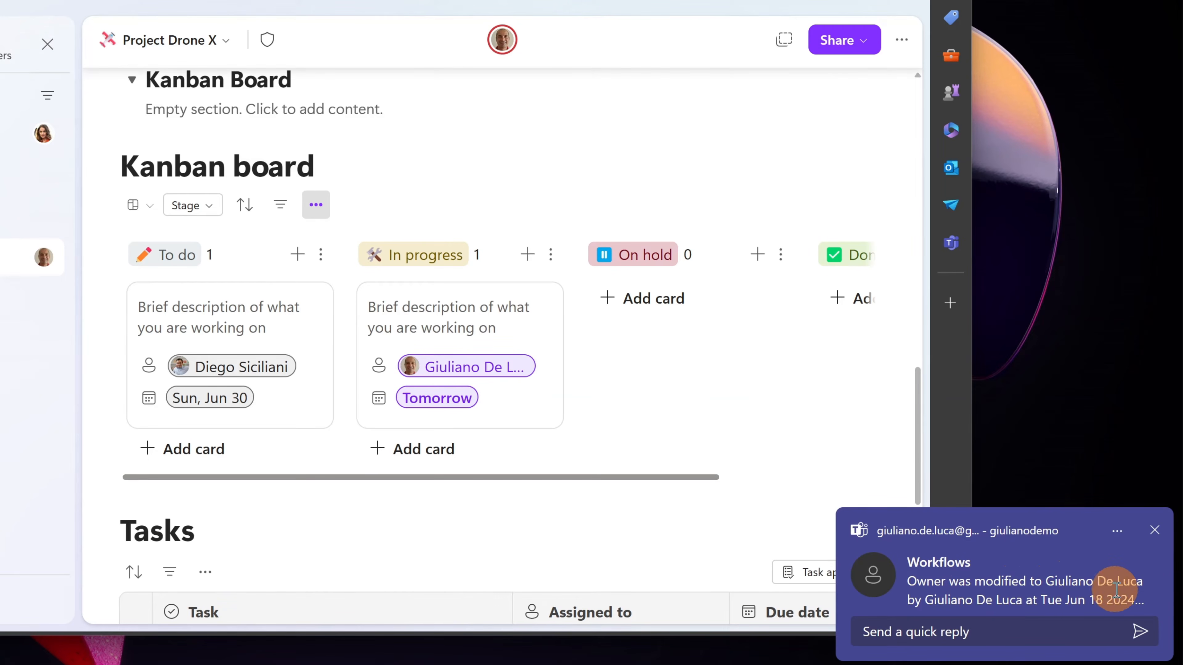
- Open the Teams Workflows owner-change message, read it, and close the chat window
{"action": "left_click", "coordinate": [1024, 591]}
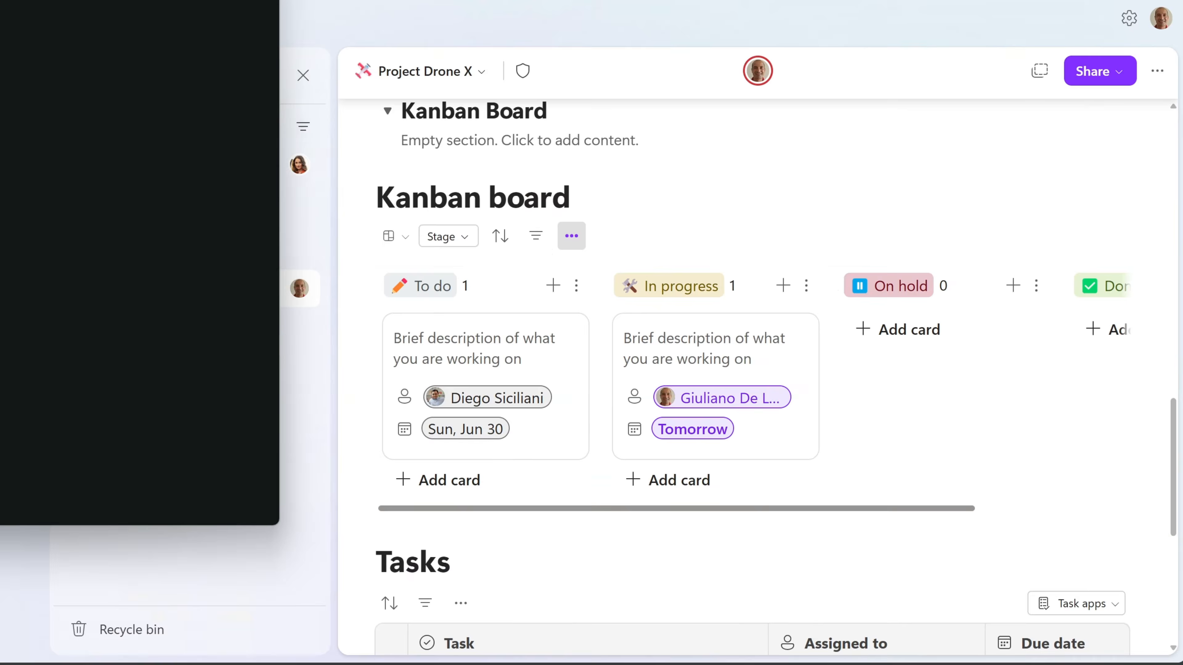
{"action": "left_click_drag", "start_coordinate": [52, 0], "coordinate": [528, 8]}
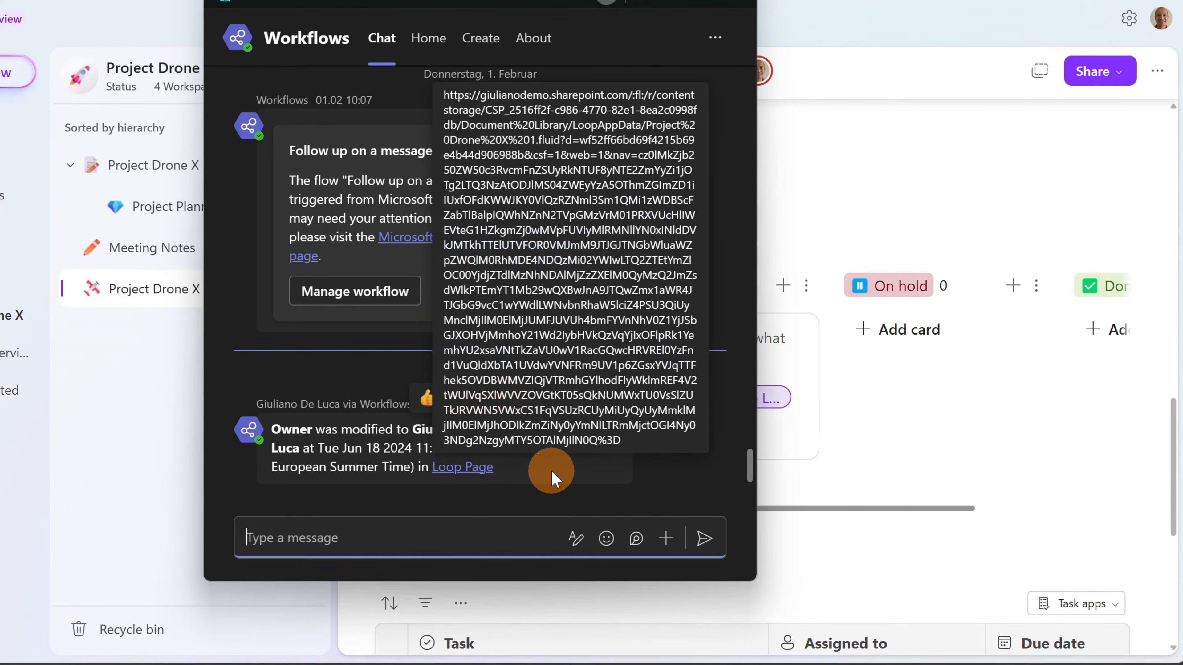
{"action": "left_click", "coordinate": [733, 7]}
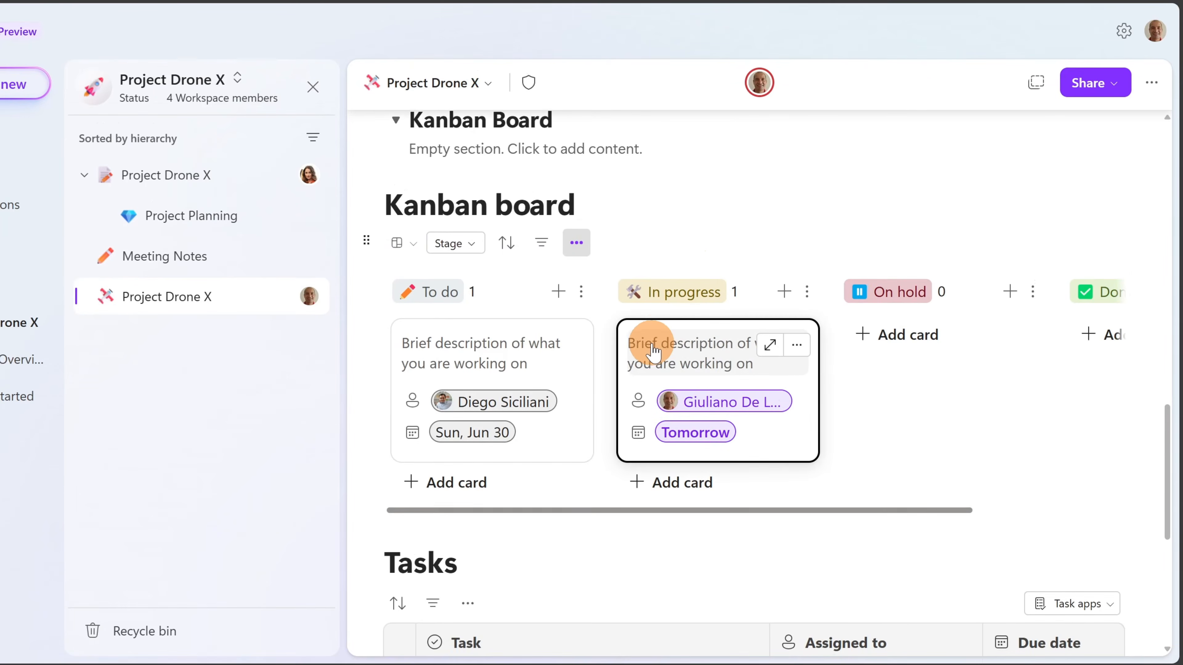
- Begin a new rule for the Tasks table and open its column list
{"action": "scroll", "coordinate": [641, 342], "scroll_direction": "down", "scroll_amount": 5}
{"action": "scroll", "coordinate": [493, 332], "scroll_direction": "down", "scroll_amount": 2}
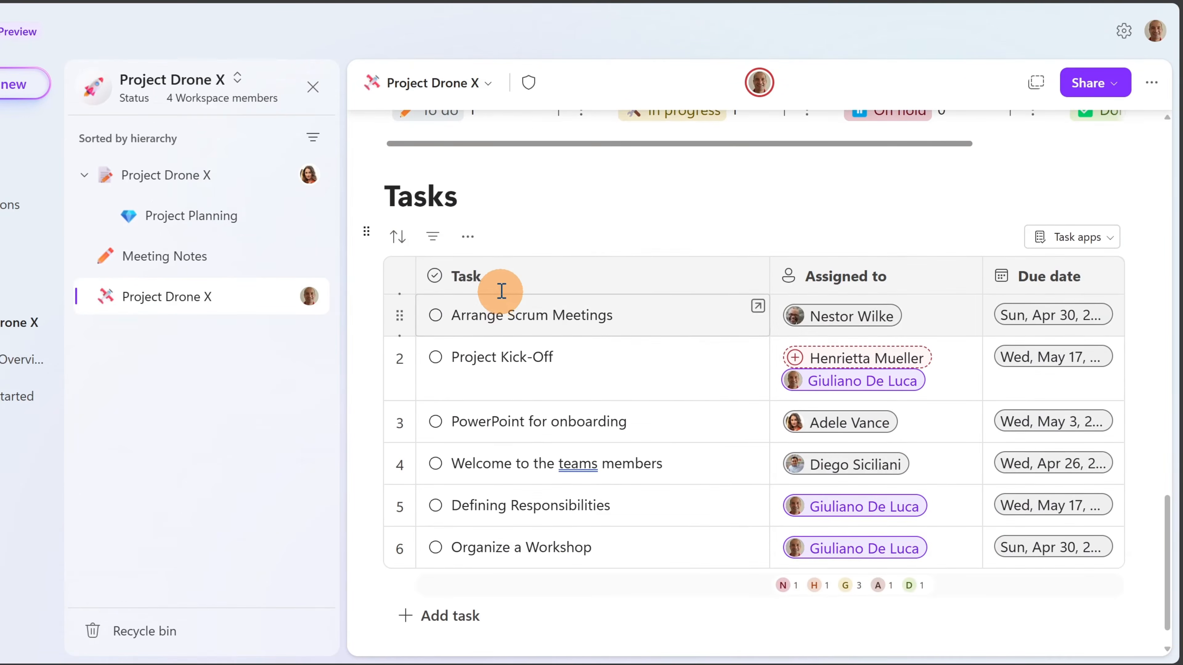
{"action": "left_click", "coordinate": [467, 237]}
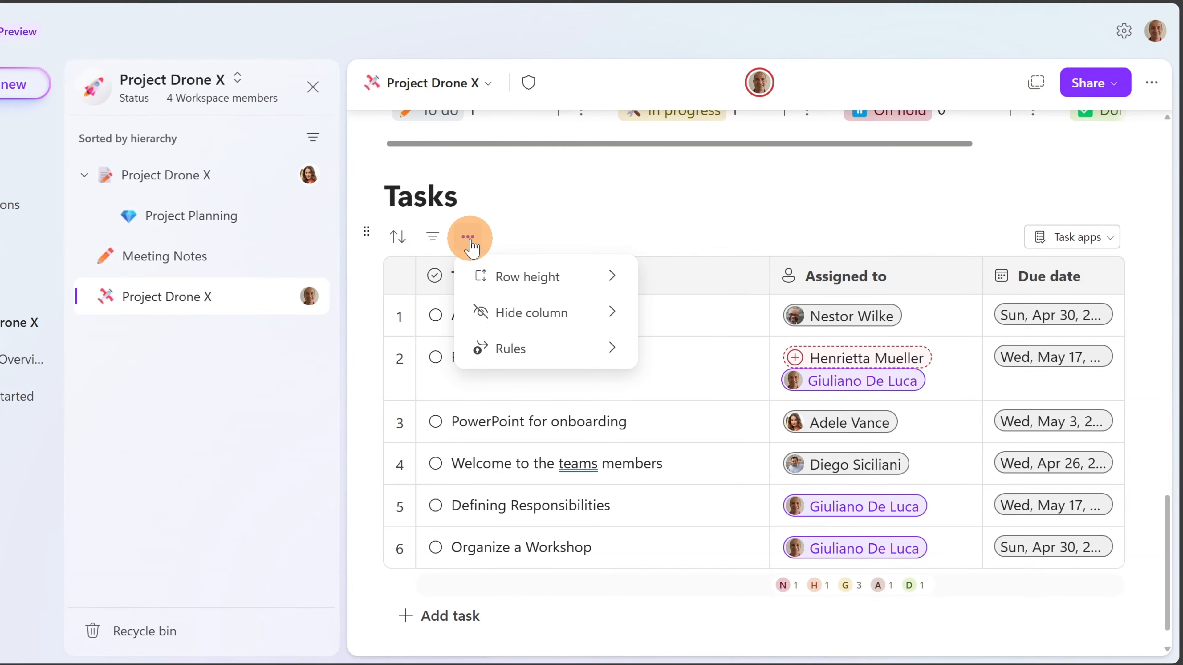
{"action": "left_click", "coordinate": [518, 348]}
{"action": "left_click", "coordinate": [614, 319]}
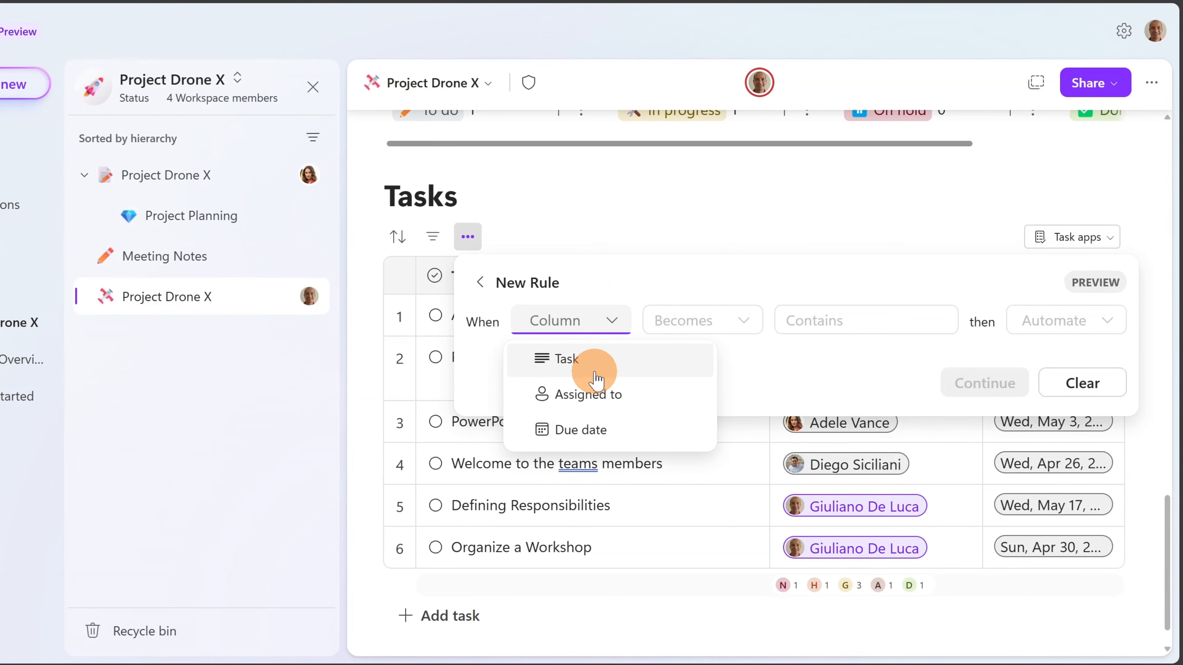
- Cancel the unfinished Tasks rule and scroll up to the Components table
{"action": "key", "text": "Escape"}
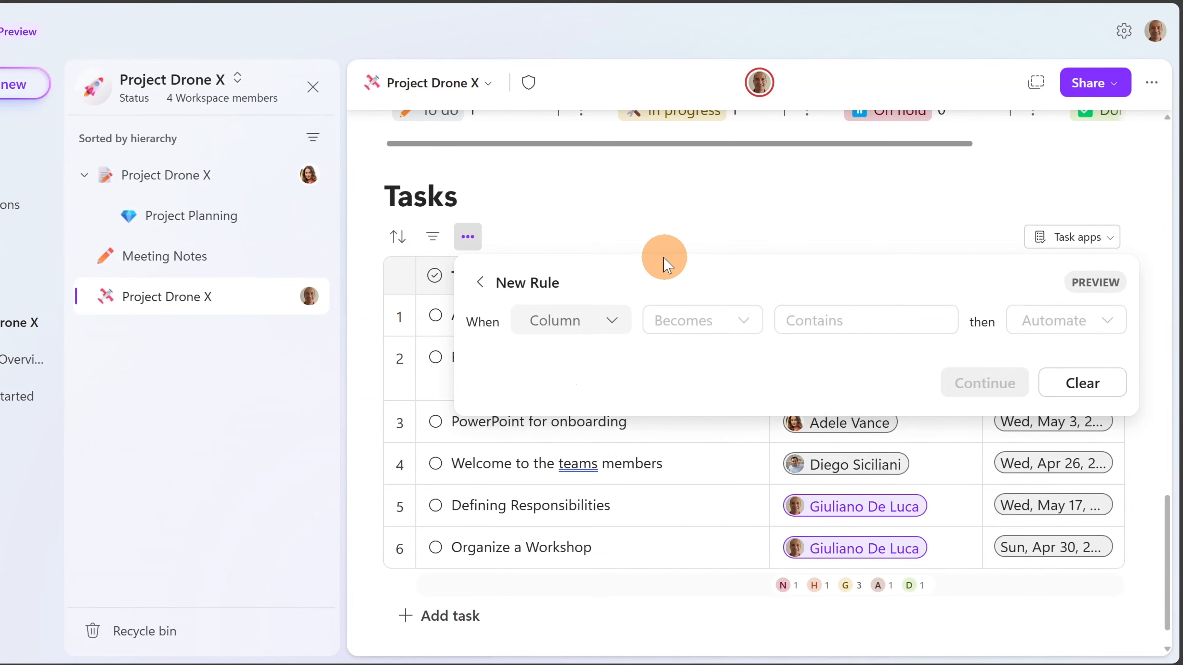
{"action": "key", "text": "Escape"}
{"action": "scroll", "coordinate": [647, 258], "scroll_direction": "up", "scroll_amount": 15}
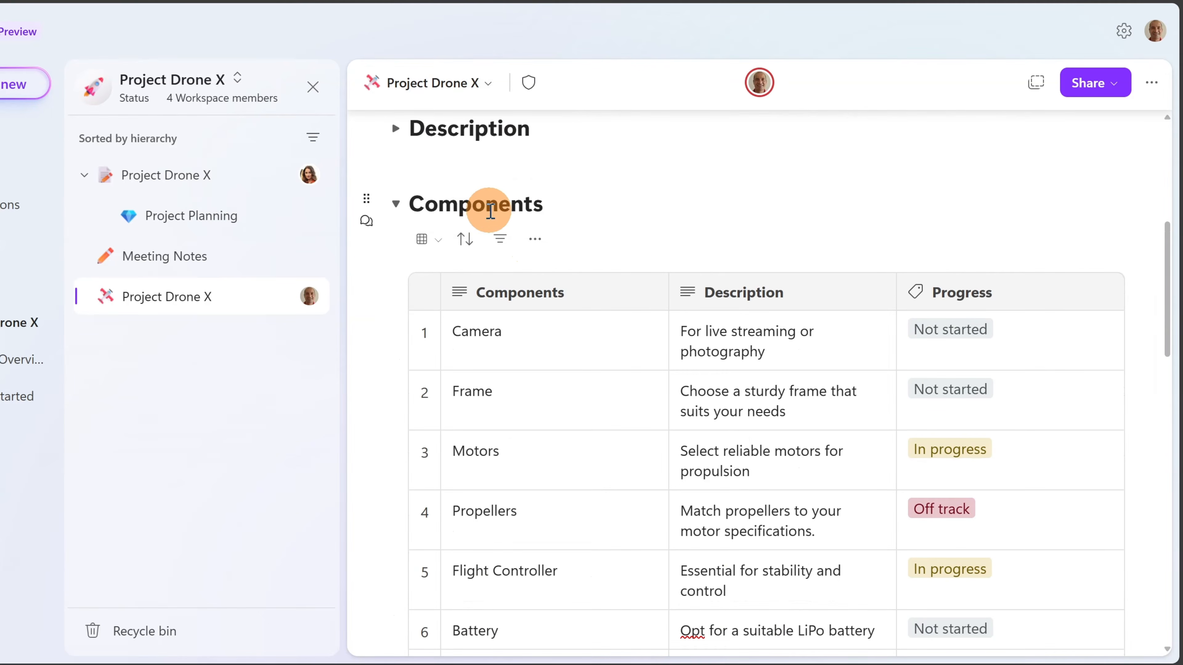
{"action": "left_click", "coordinate": [540, 252]}
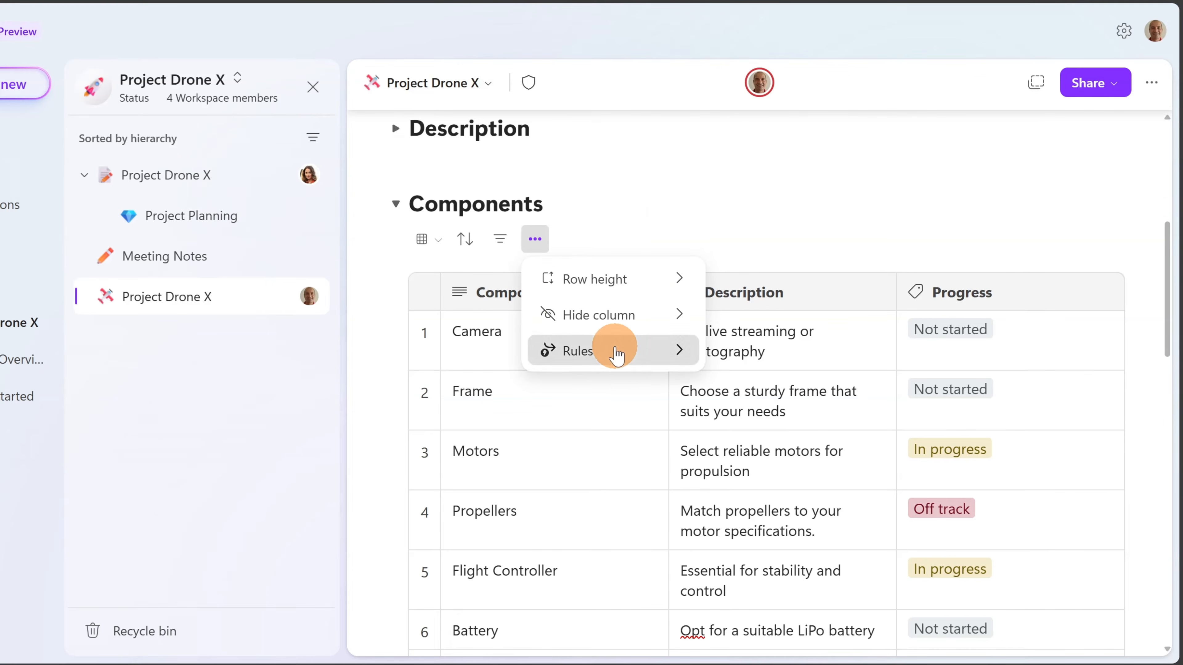
{"action": "left_click", "coordinate": [614, 350]}
{"action": "left_click", "coordinate": [651, 326]}
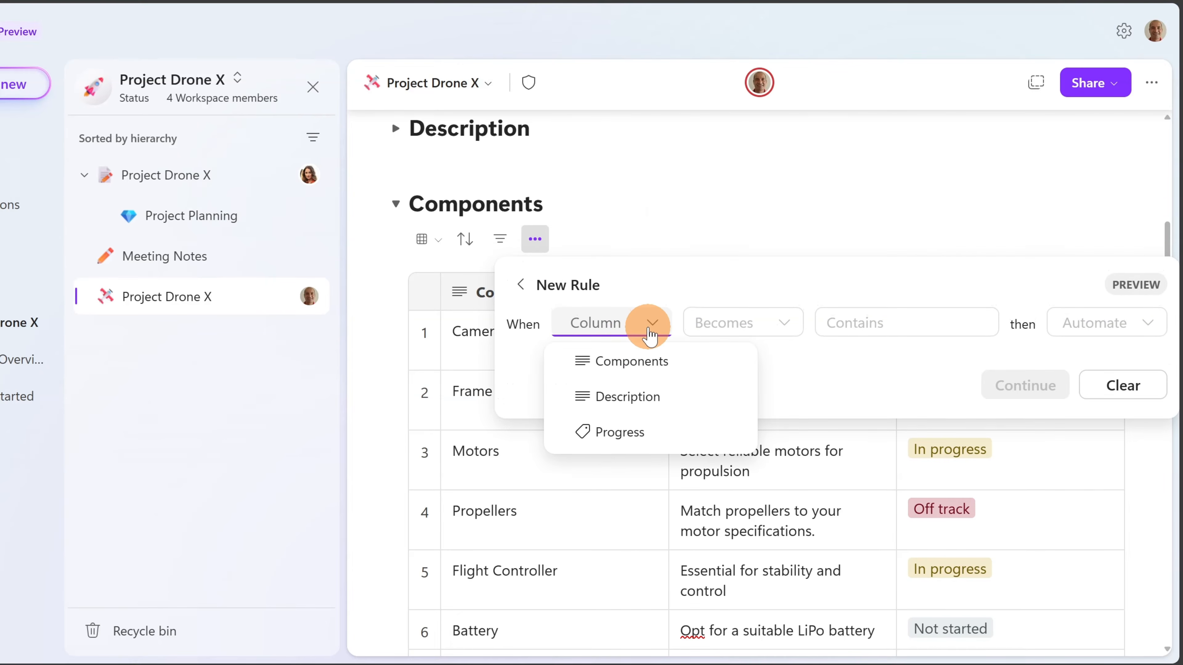
{"action": "left_click", "coordinate": [680, 256]}
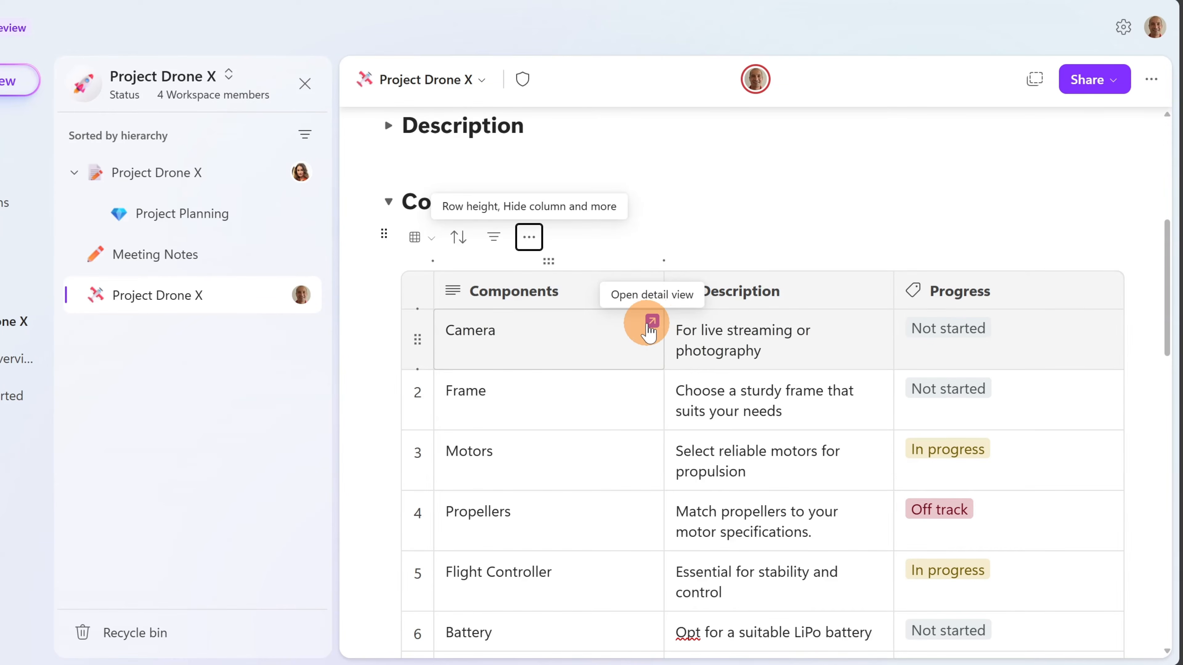
- Open Camera's detail view and draft a comment @-mentioning a workspace member
{"action": "left_click", "coordinate": [652, 326]}
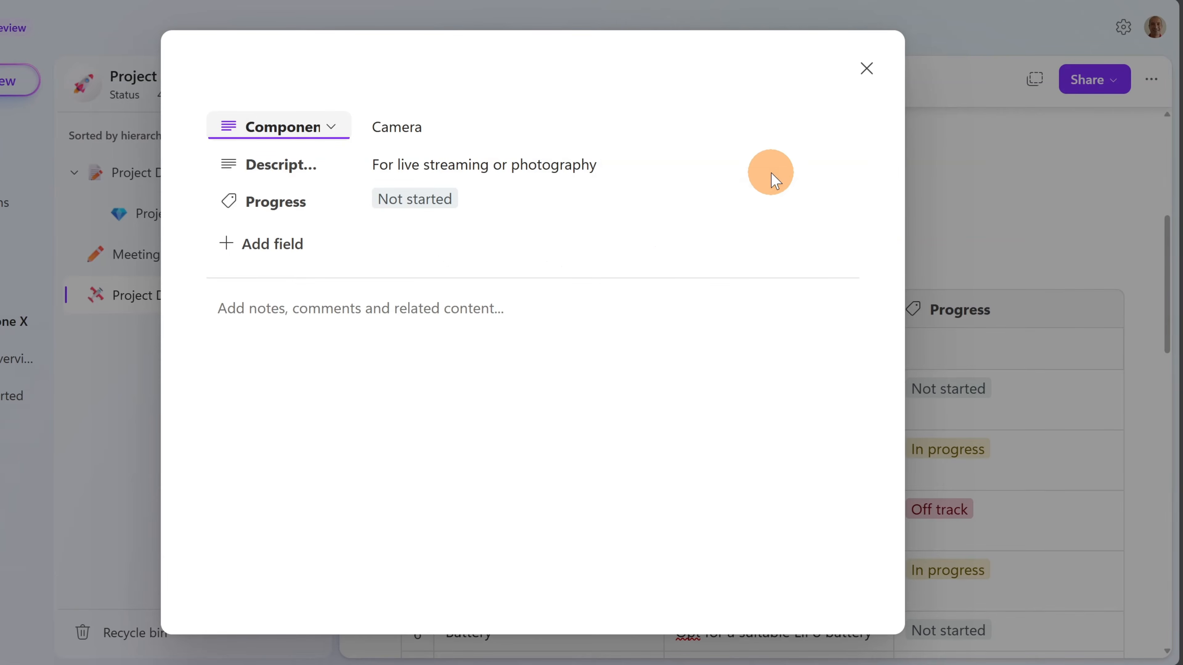
{"action": "mouse_move", "coordinate": [844, 134]}
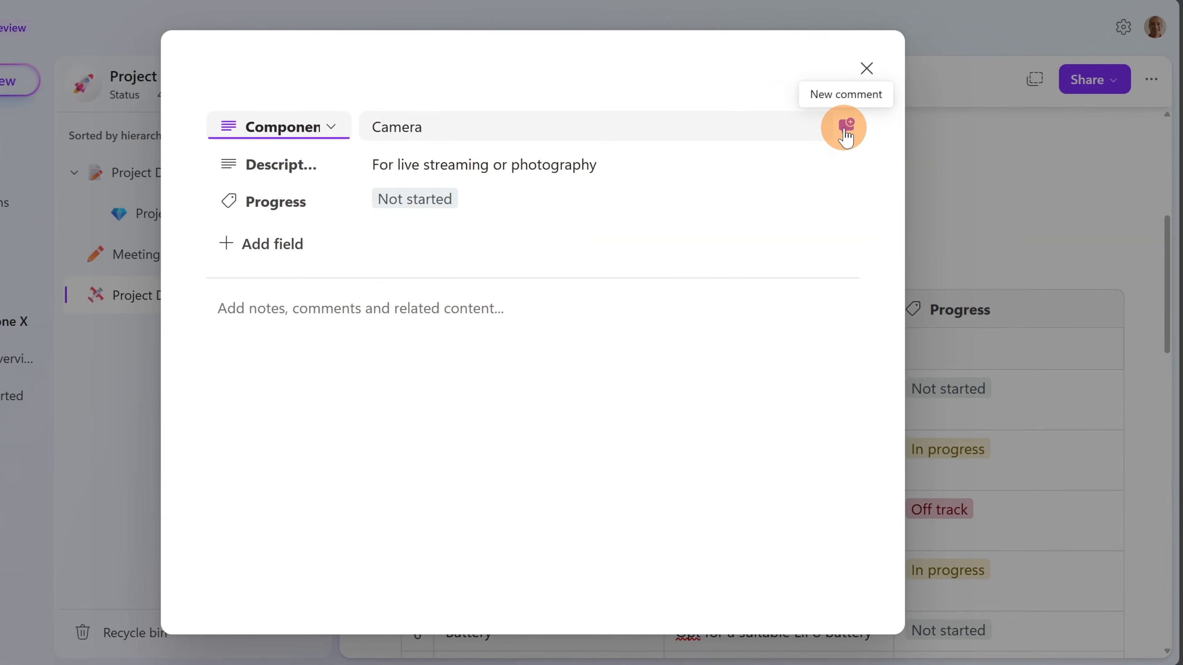
{"action": "left_click", "coordinate": [844, 136]}
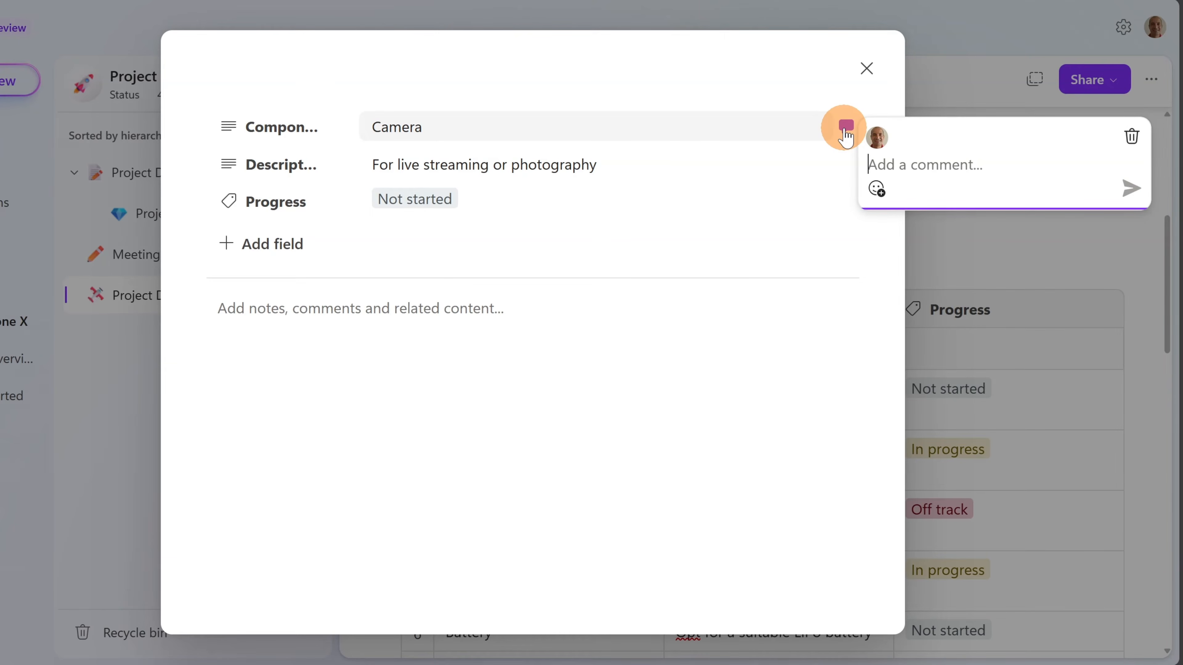
{"action": "type", "text": "@"}
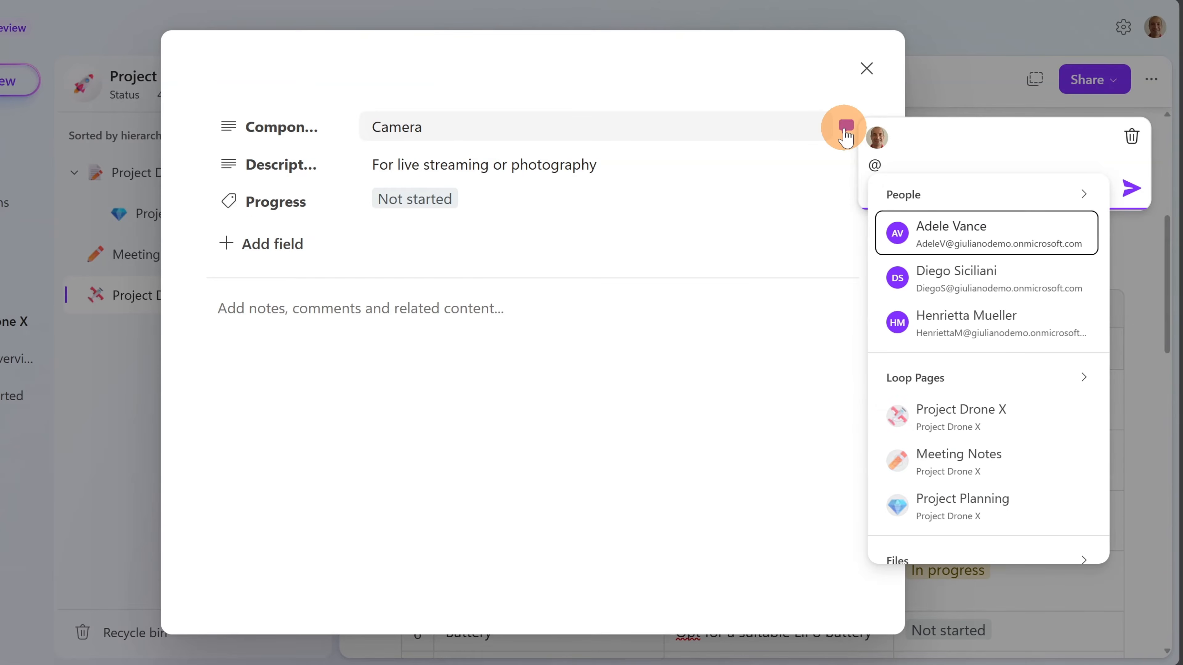
{"action": "left_click", "coordinate": [948, 245]}
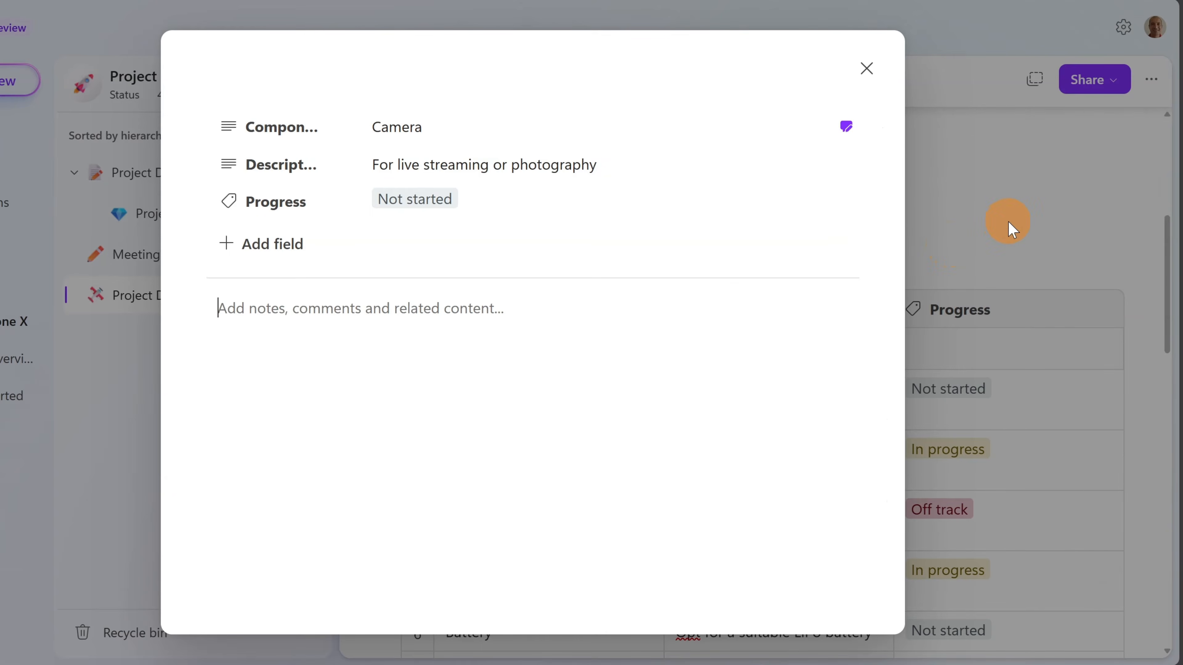
- Post the comment on the Camera field without an emoji and close the detail view
{"action": "left_click", "coordinate": [845, 125]}
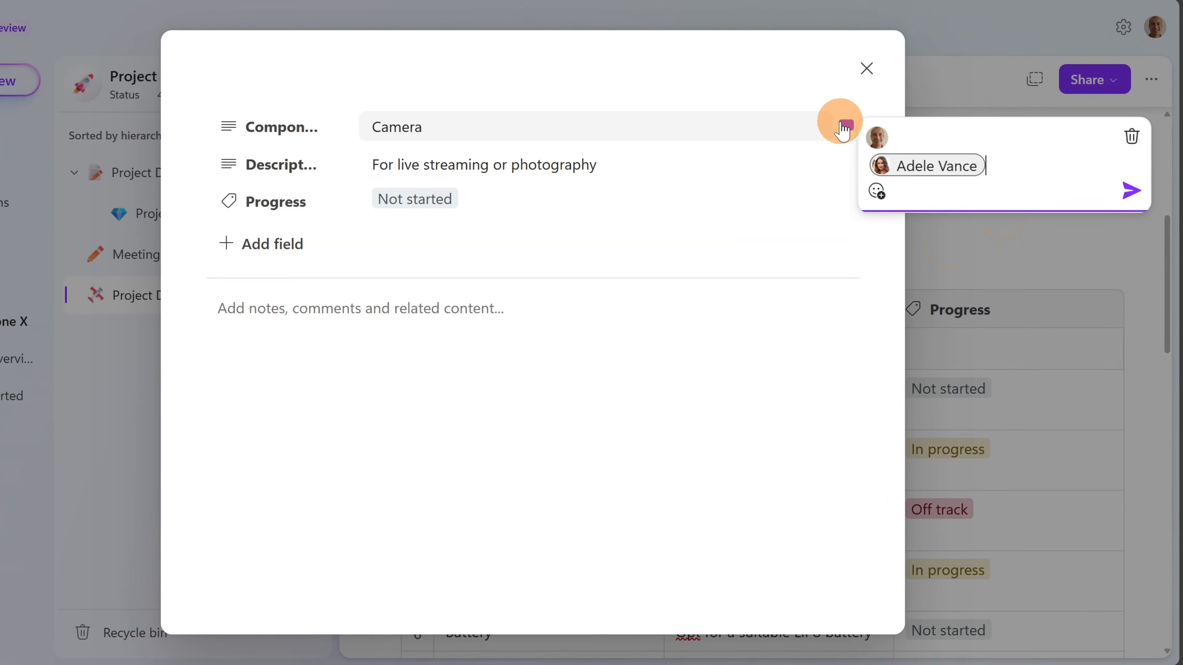
{"action": "left_click", "coordinate": [877, 191]}
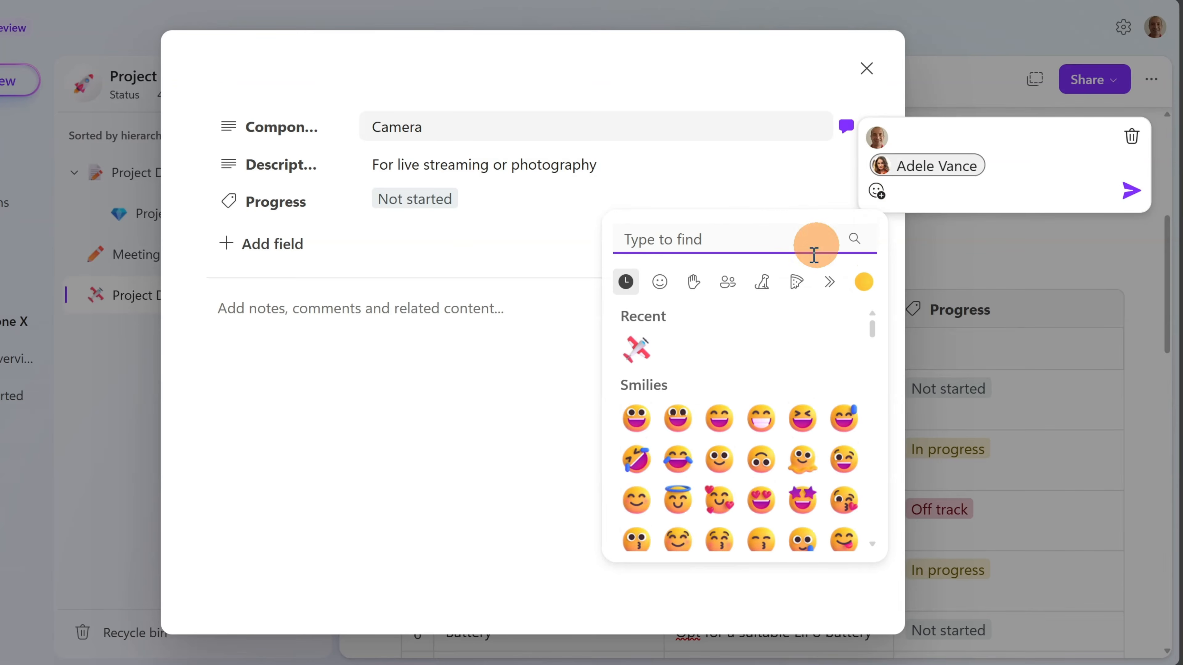
{"action": "left_click", "coordinate": [643, 348]}
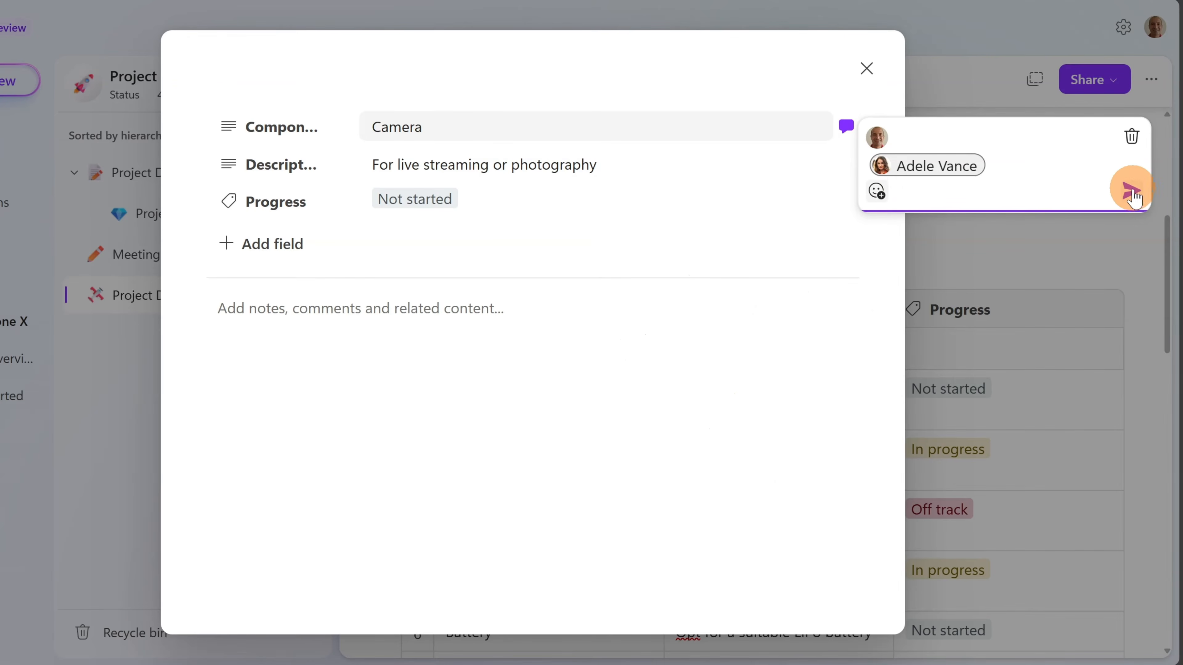
{"action": "left_click", "coordinate": [1134, 202]}
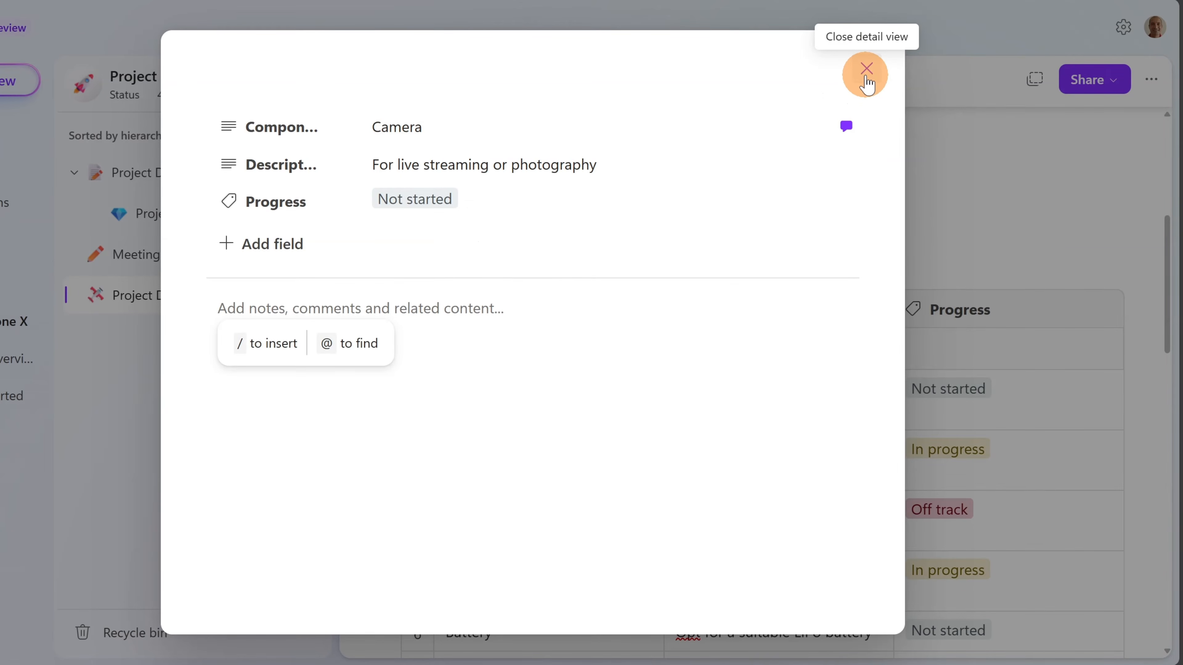
{"action": "left_click", "coordinate": [866, 82]}
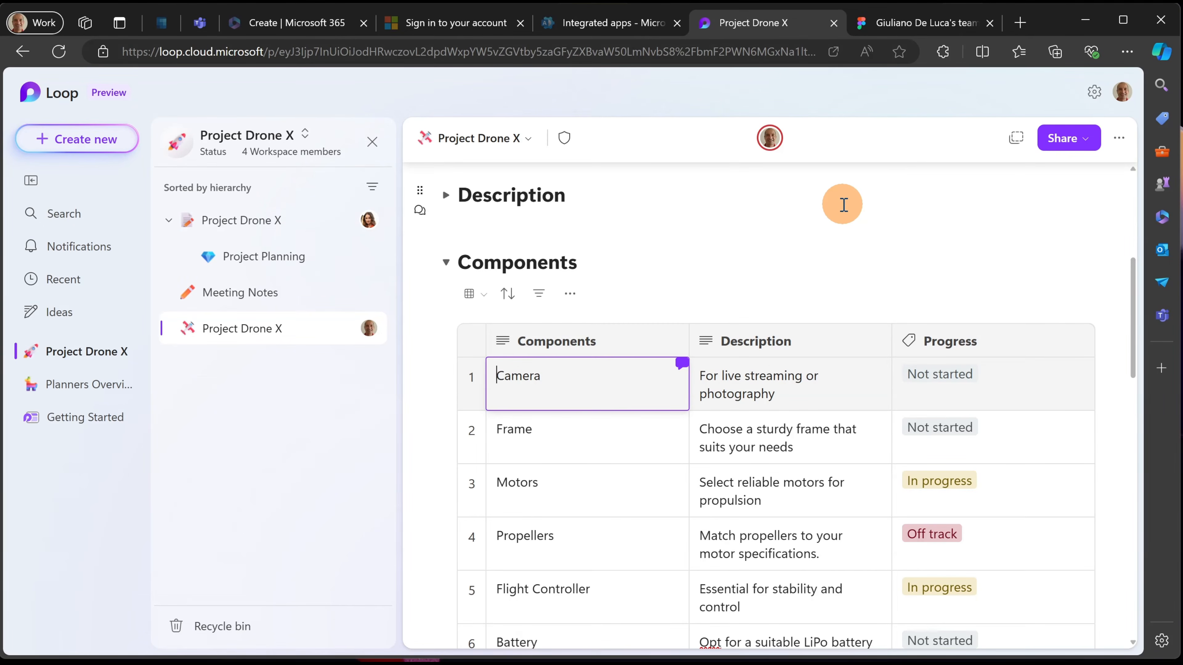
- Switch to the Figma team library file and select its full web address
{"action": "left_click", "coordinate": [910, 25]}
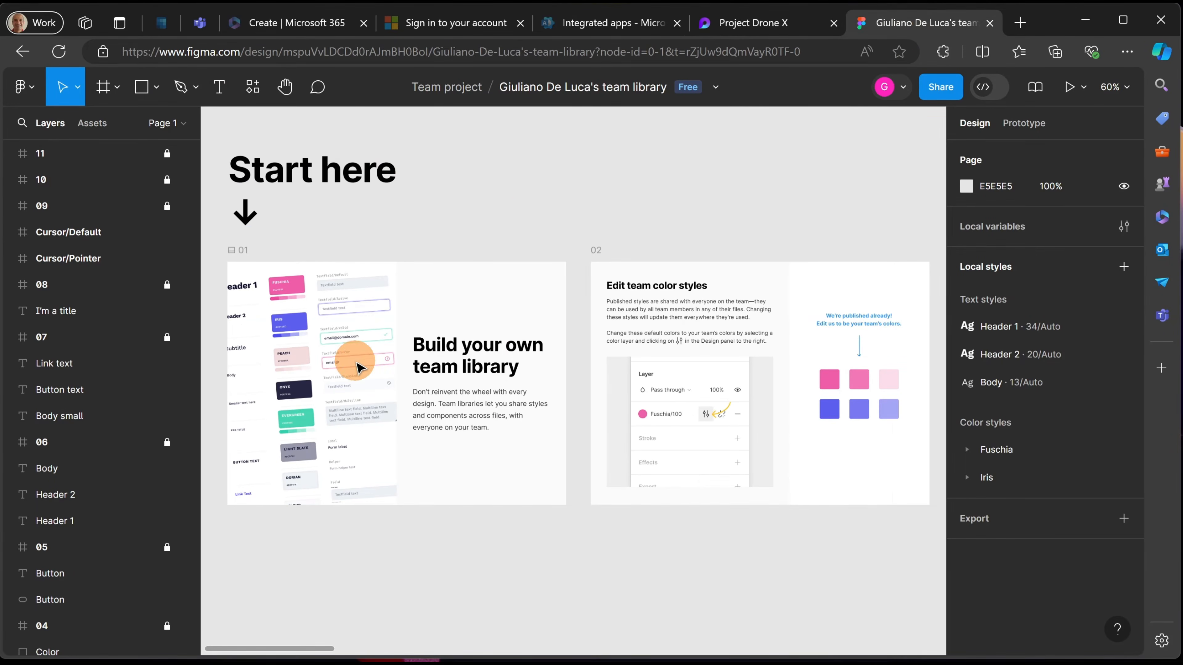
{"action": "left_click", "coordinate": [414, 54]}
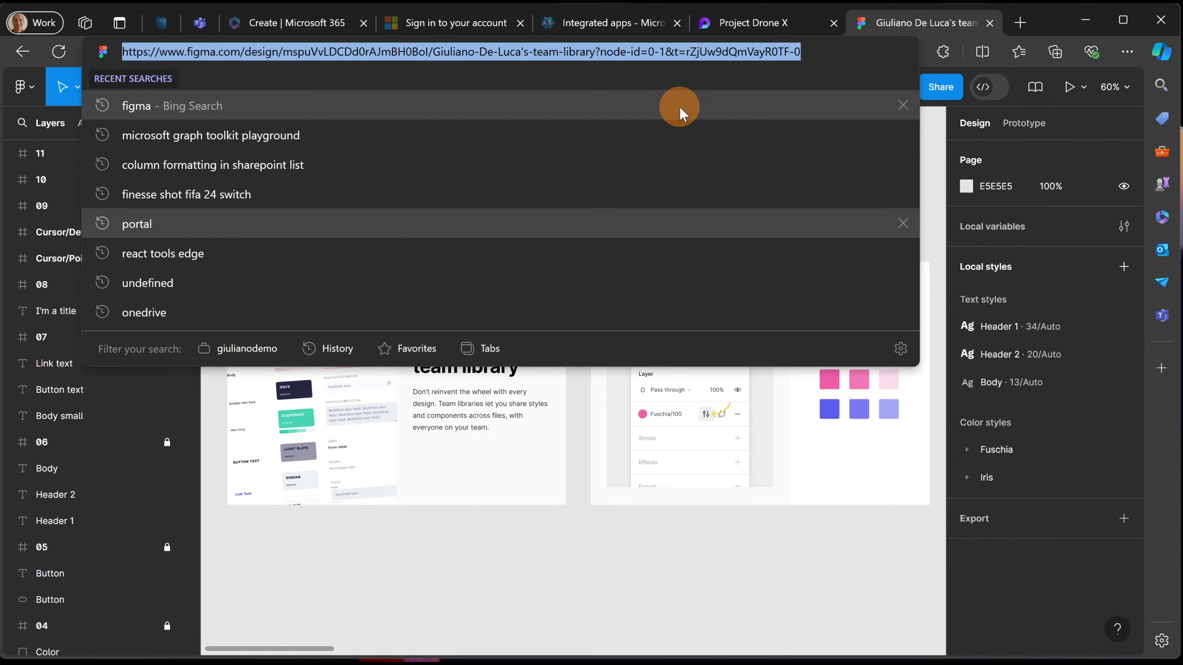
{"action": "left_click", "coordinate": [530, 551]}
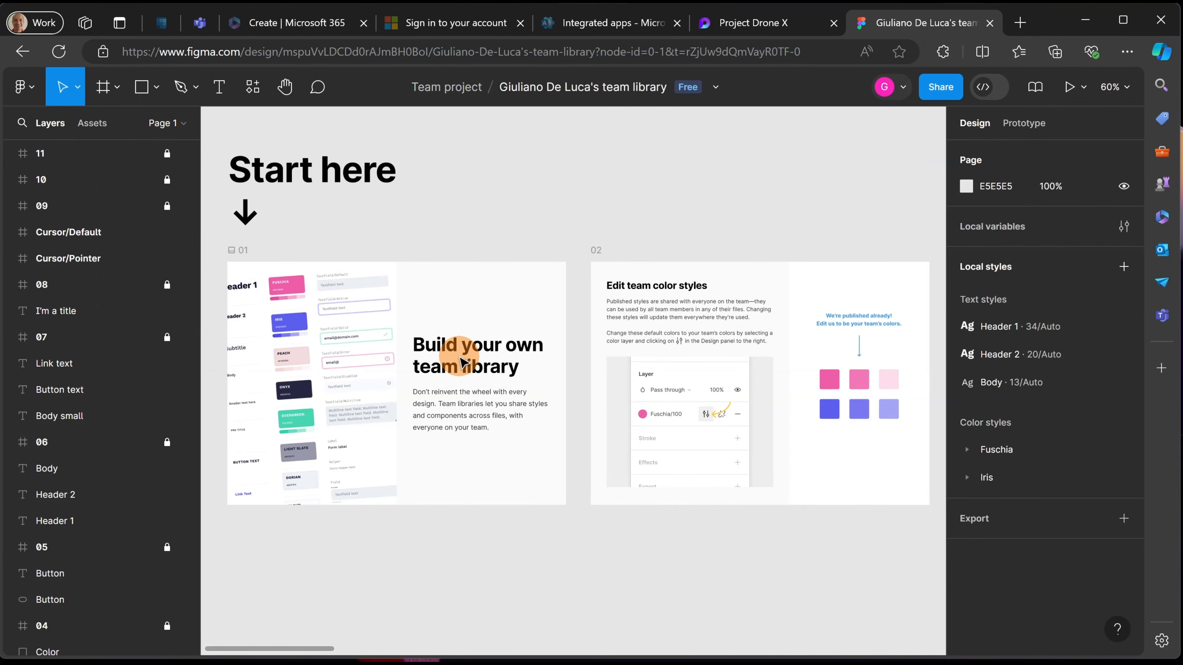
- Back on the Project Drone X page, insert an empty line above the Kanban board
{"action": "left_click", "coordinate": [787, 23]}
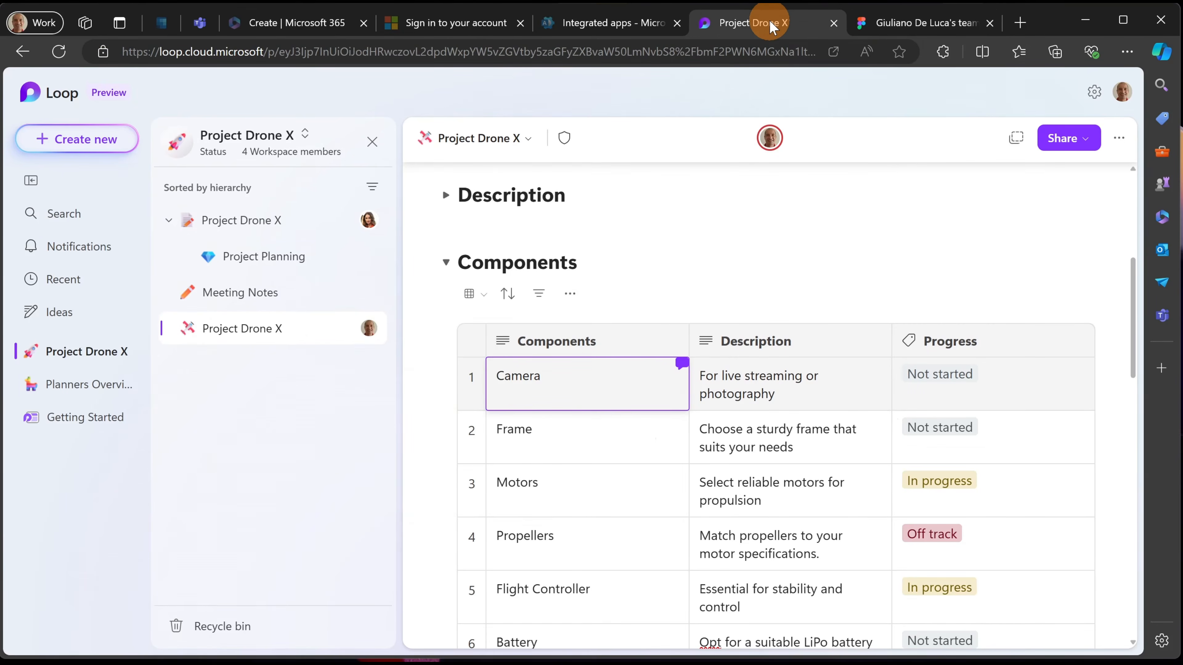
{"action": "scroll", "coordinate": [699, 242], "scroll_direction": "down", "scroll_amount": 12}
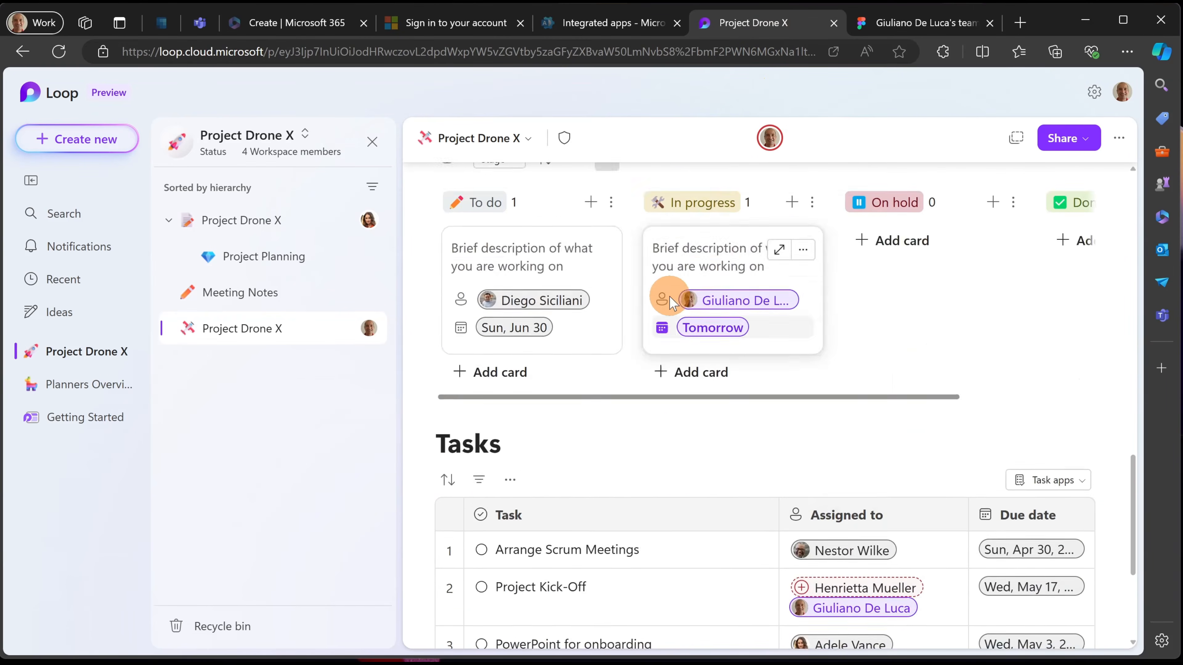
{"action": "scroll", "coordinate": [669, 296], "scroll_direction": "up", "scroll_amount": 5}
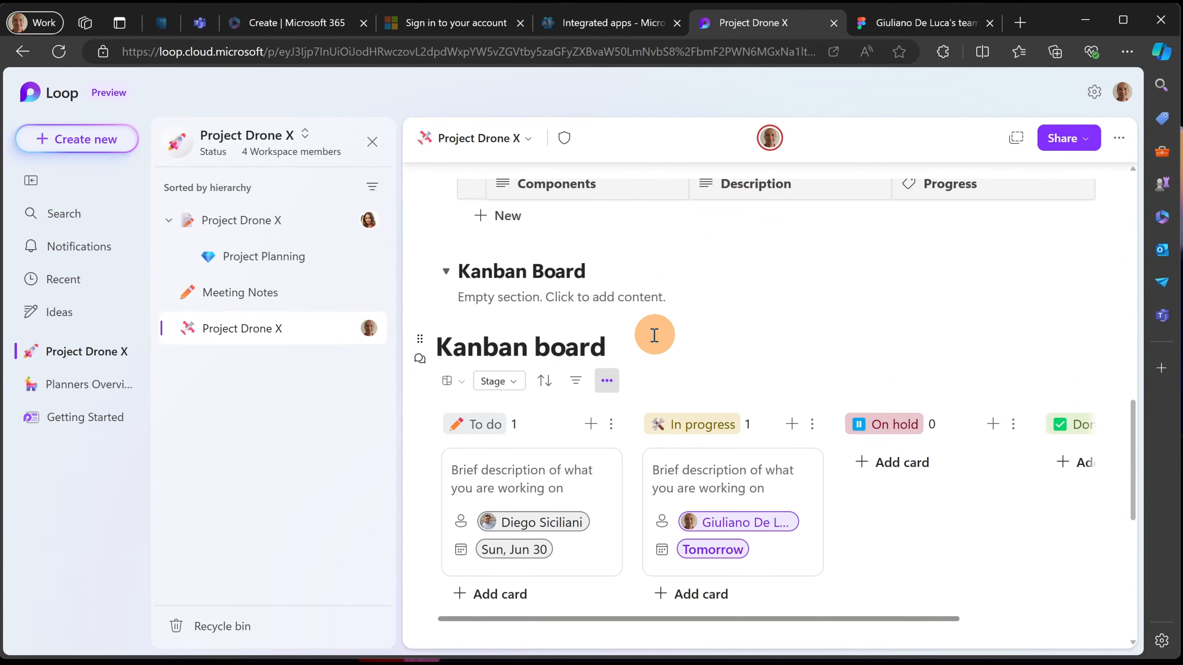
{"action": "left_click", "coordinate": [438, 340]}
{"action": "key", "text": "Return"}
{"action": "key", "text": "Up"}
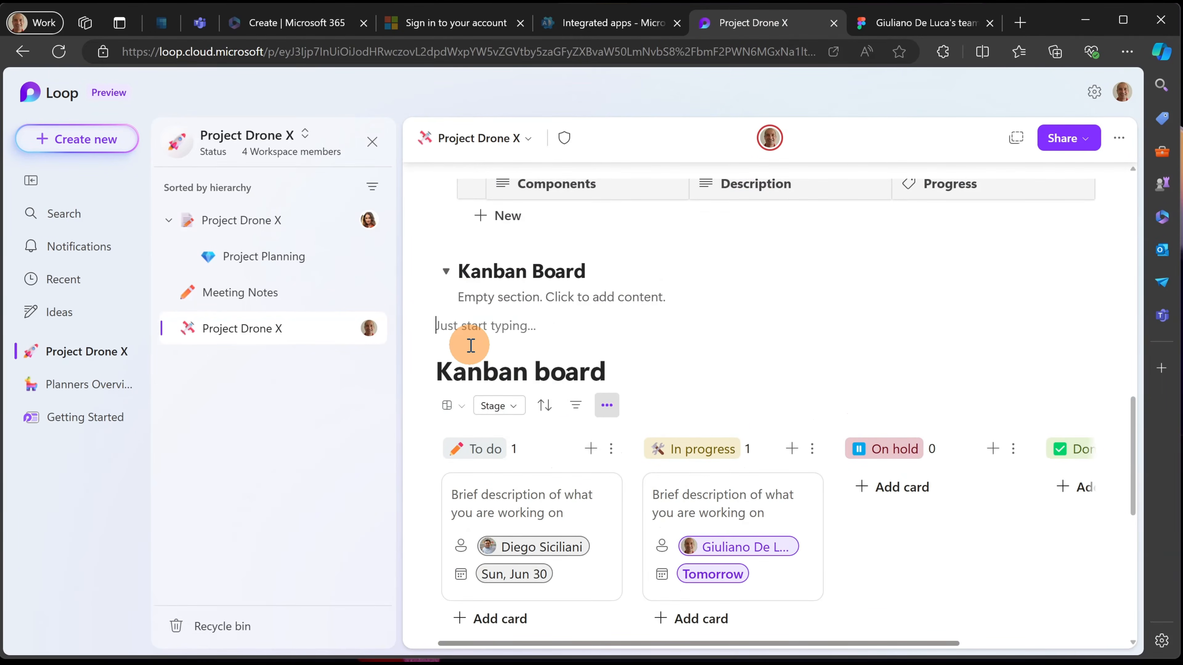
- Make it a collapsible Heading 2 'Concept' with a megaphone emoji, plus an empty line below
{"action": "type", "text": "/"}
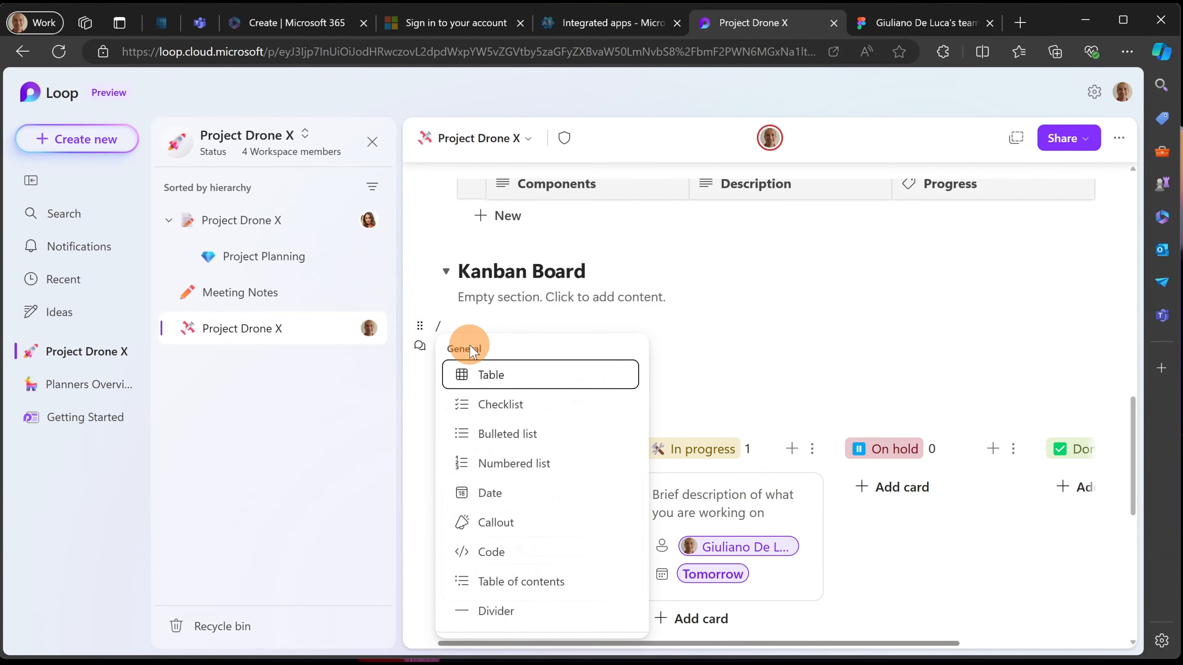
{"action": "type", "text": "coll"}
{"action": "key", "text": "Down"}
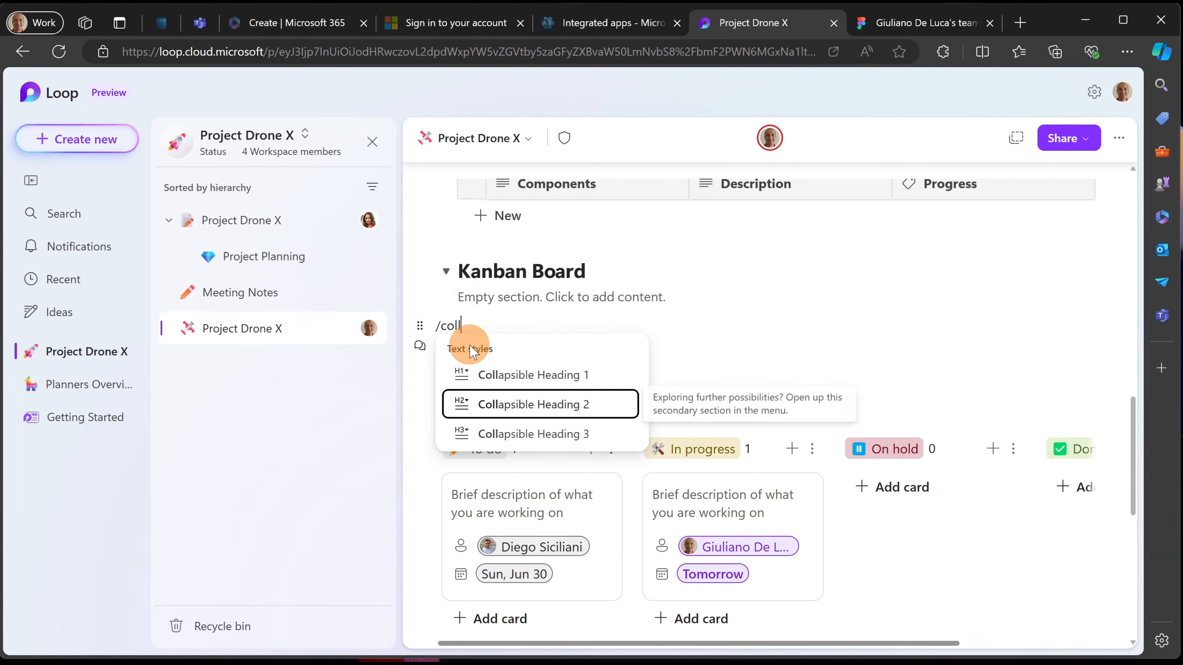
{"action": "key", "text": "Return"}
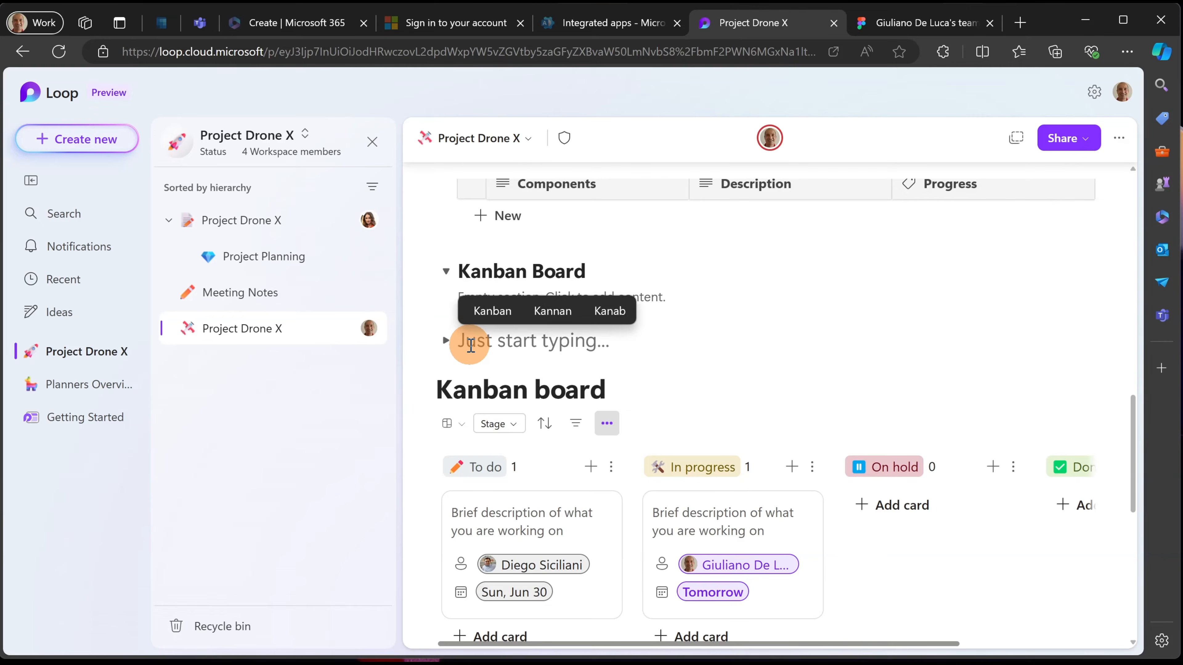
{"action": "type", "text": "Concept"}
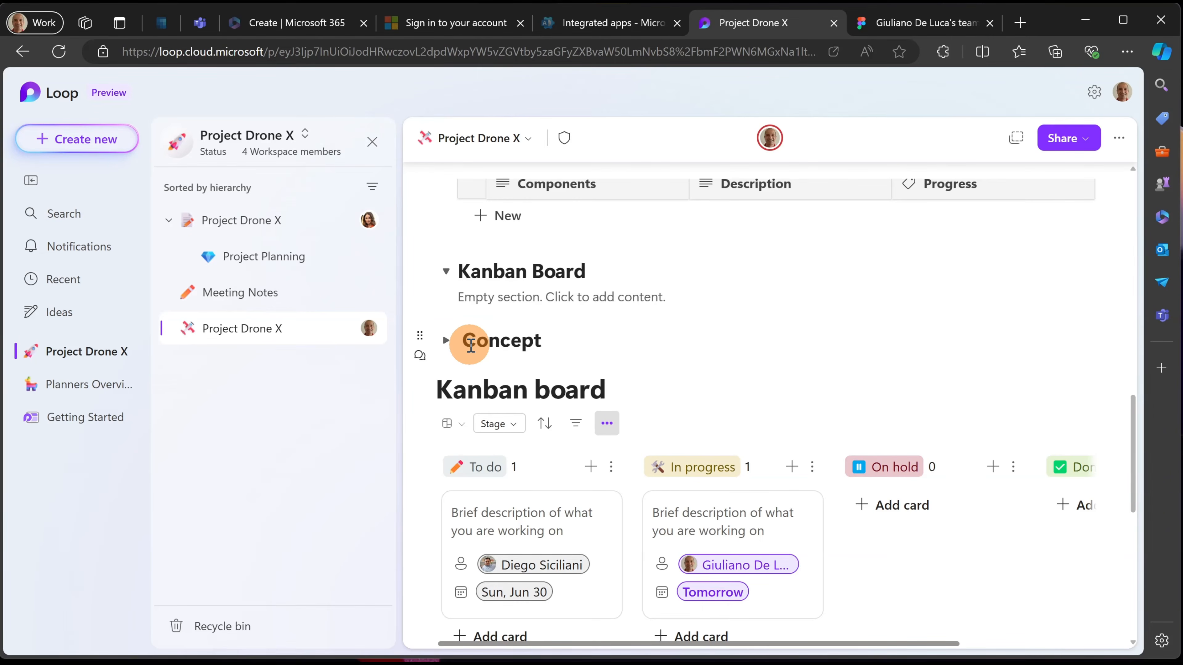
{"action": "key", "text": "super+period"}
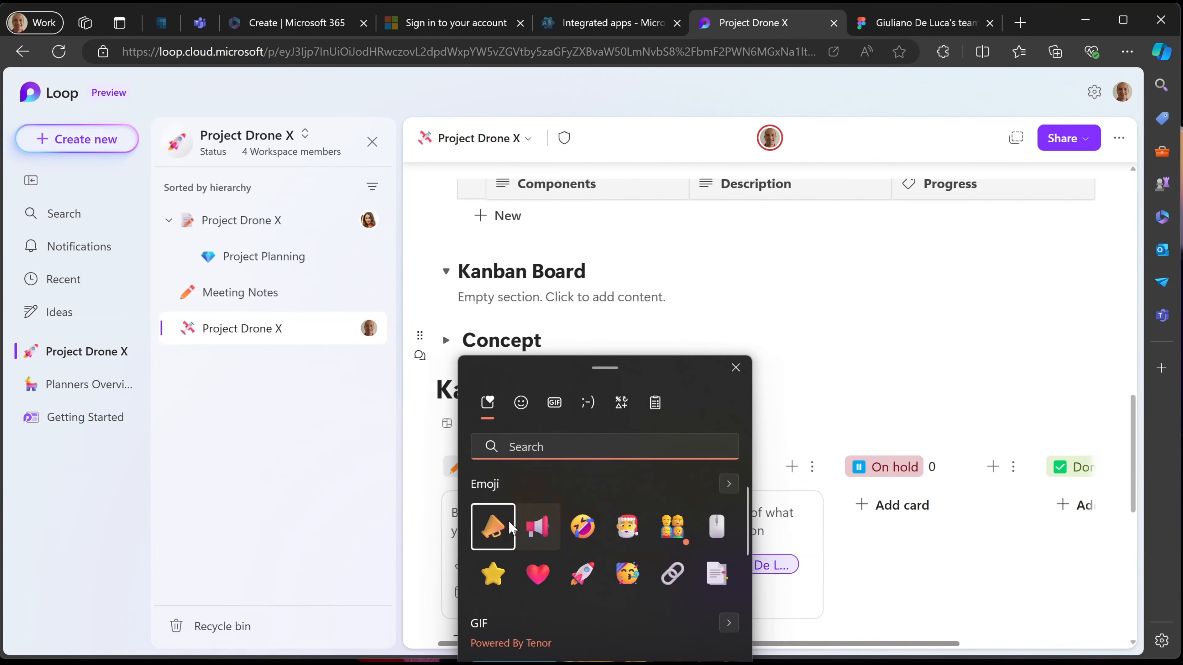
{"action": "left_click", "coordinate": [502, 526]}
{"action": "left_click", "coordinate": [647, 332]}
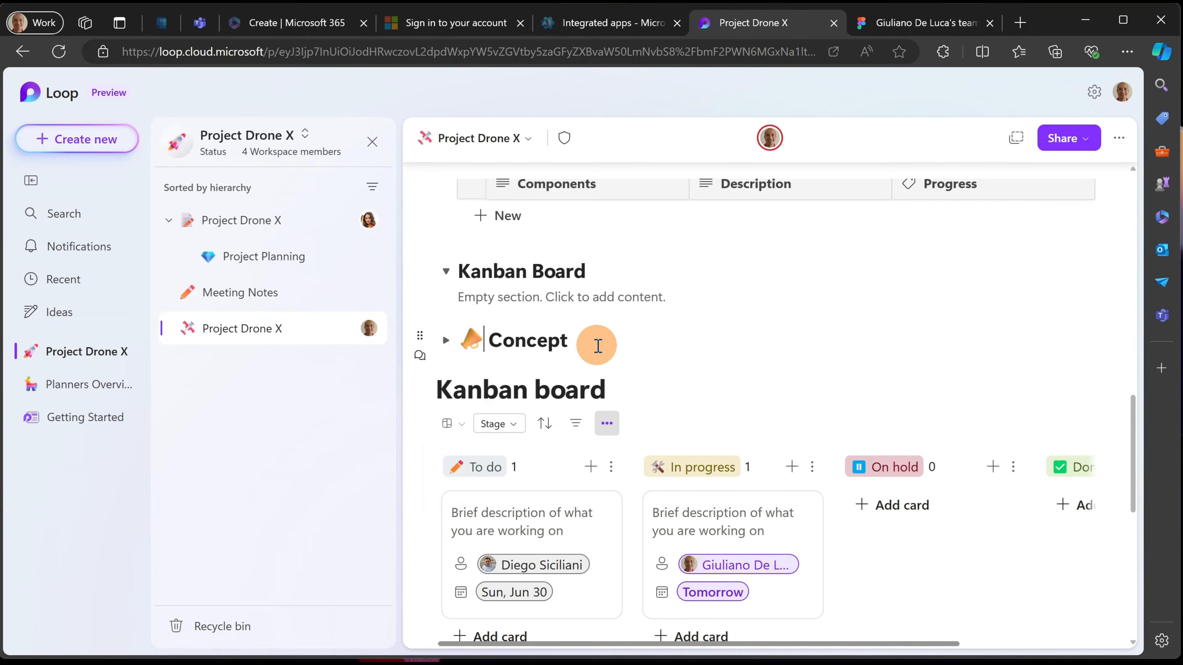
{"action": "key", "text": "Return"}
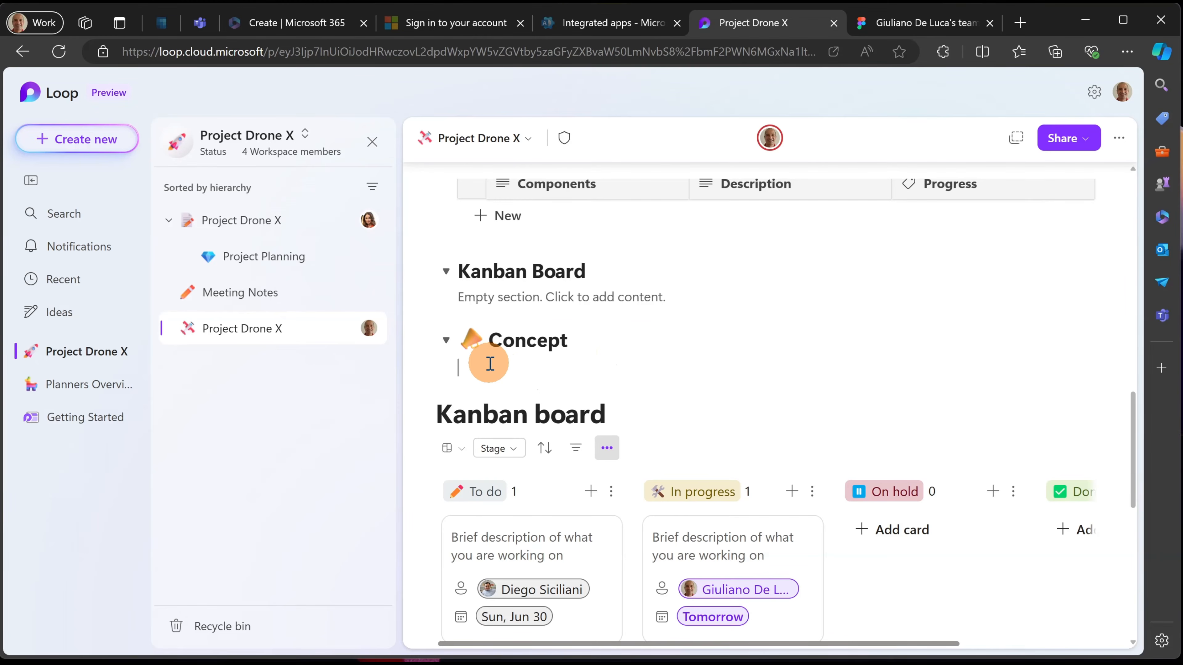
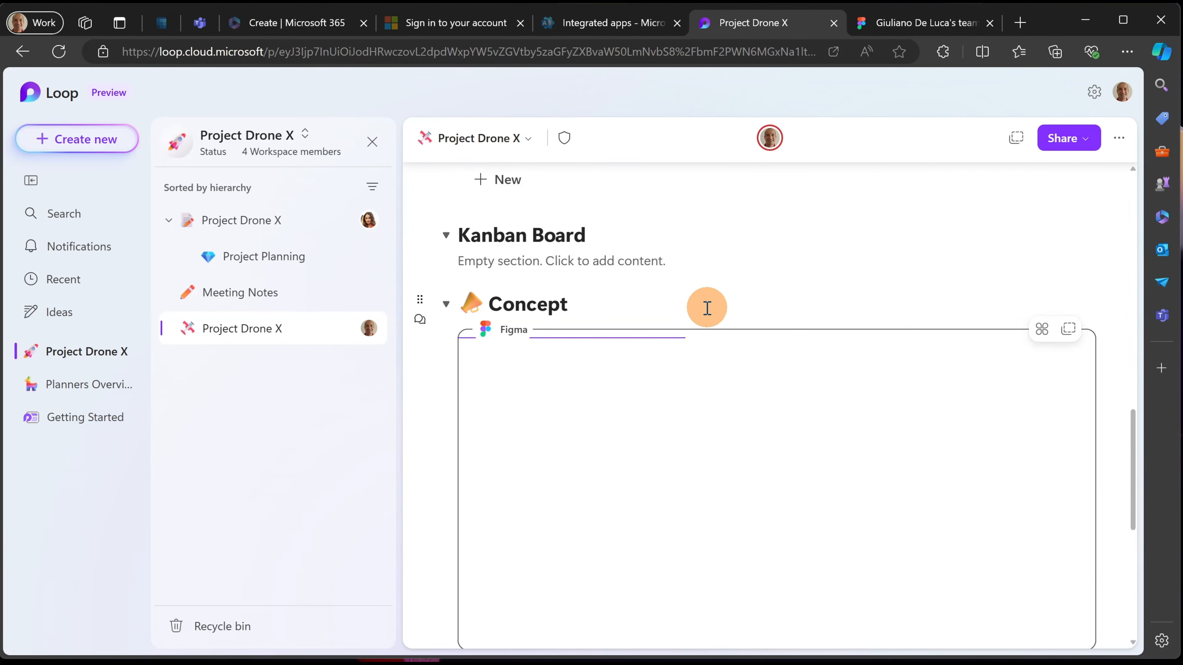
{"action": "scroll", "coordinate": [580, 264], "scroll_direction": "down", "scroll_amount": 2}
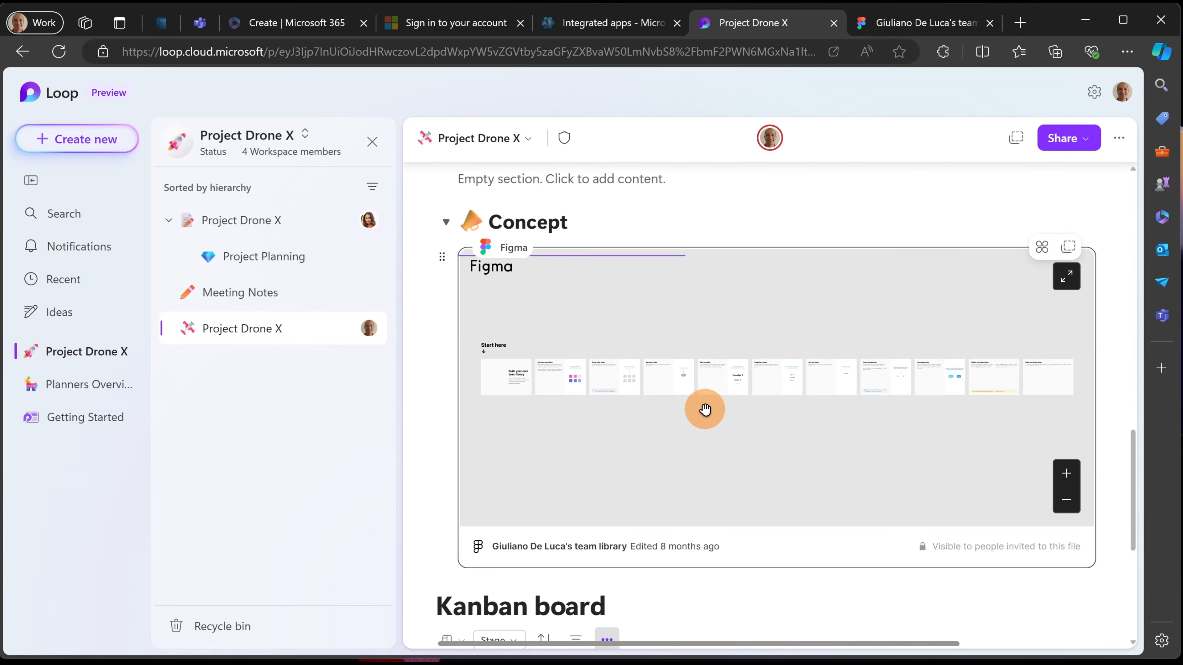
{"action": "scroll", "coordinate": [570, 402], "scroll_direction": "up", "scroll_amount": 2}
{"action": "scroll", "coordinate": [570, 402], "scroll_direction": "down", "scroll_amount": 4}
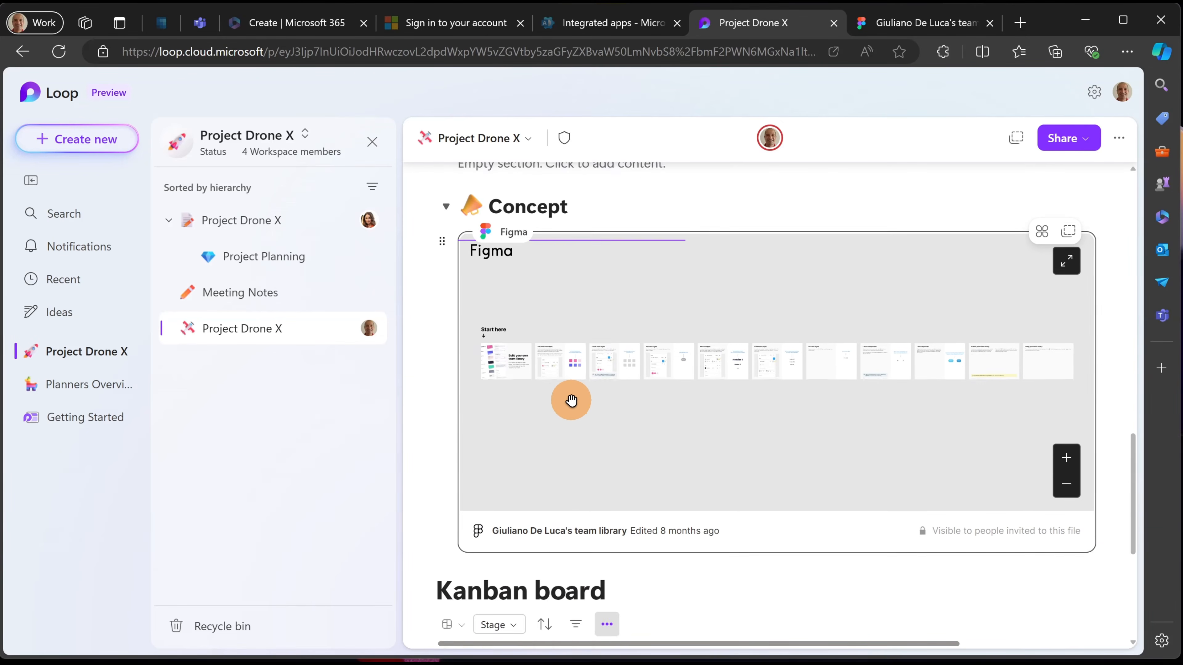
{"action": "left_click", "coordinate": [1063, 394]}
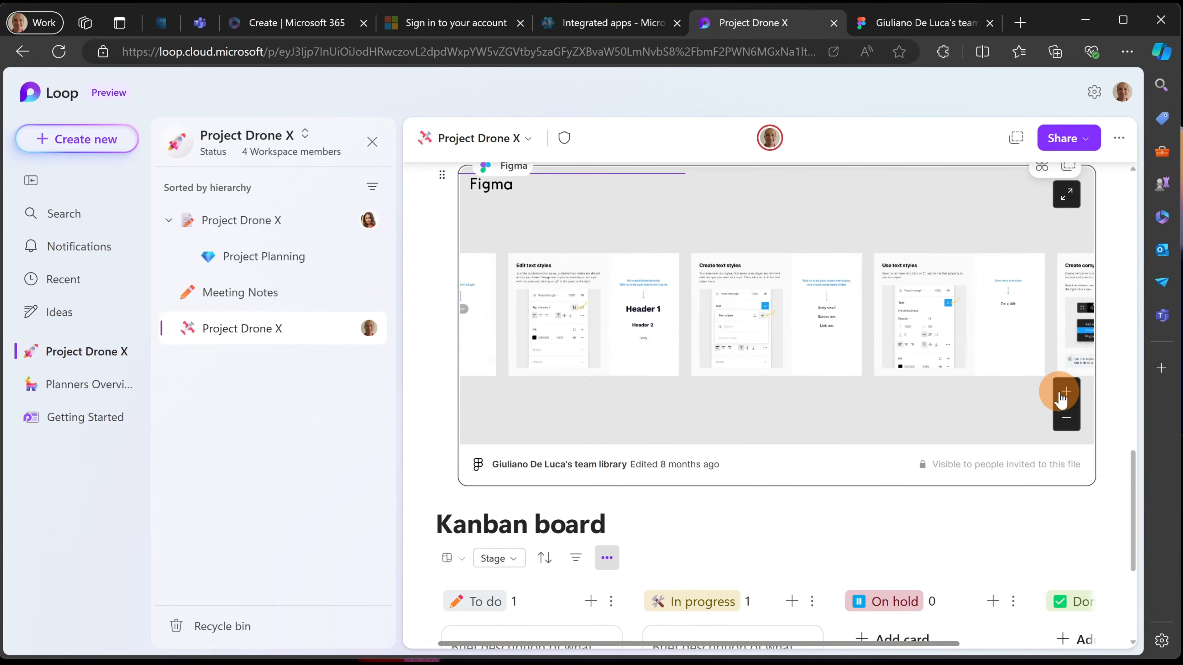
{"action": "left_click", "coordinate": [1063, 393]}
{"action": "scroll", "coordinate": [634, 212], "scroll_direction": "up", "scroll_amount": 8}
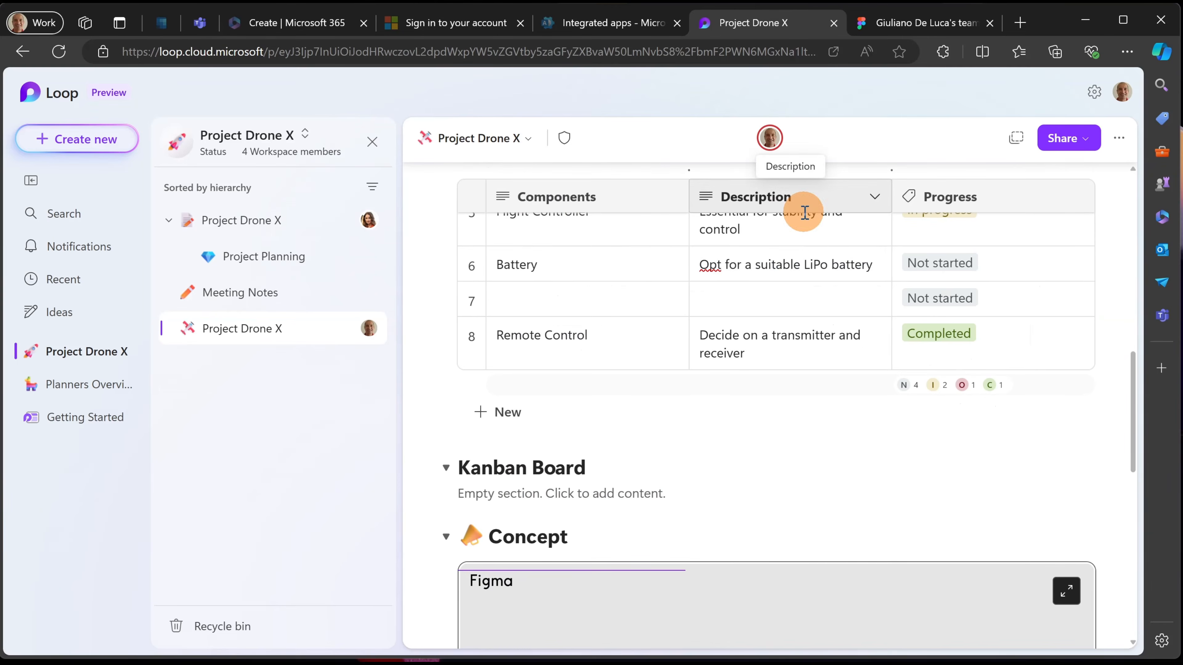
{"action": "scroll", "coordinate": [699, 389], "scroll_direction": "down", "scroll_amount": 6}
{"action": "left_click_drag", "start_coordinate": [700, 377], "coordinate": [873, 224]}
{"action": "left_click", "coordinate": [1041, 233]}
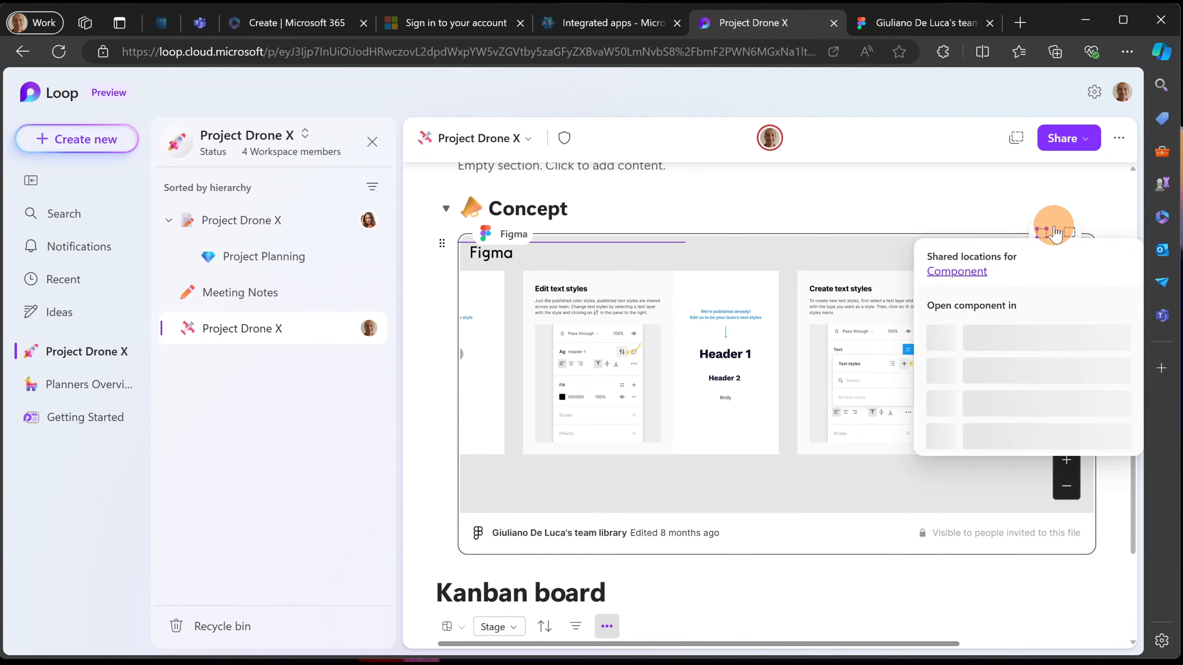
{"action": "left_click", "coordinate": [833, 223]}
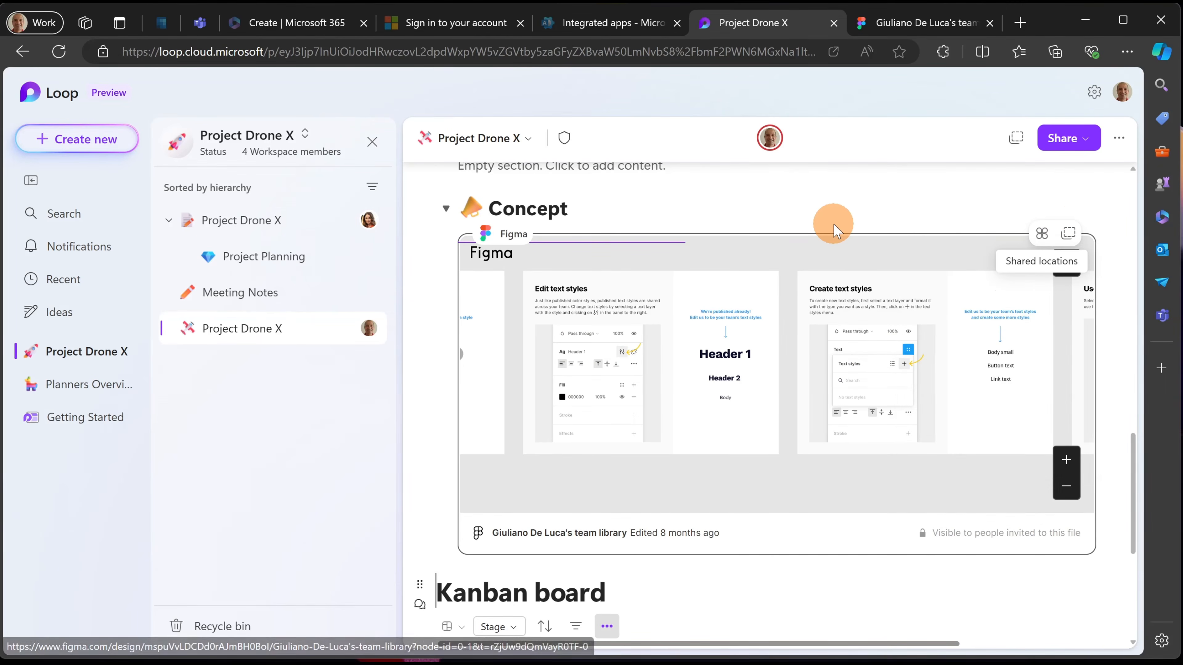
{"action": "left_click", "coordinate": [624, 208]}
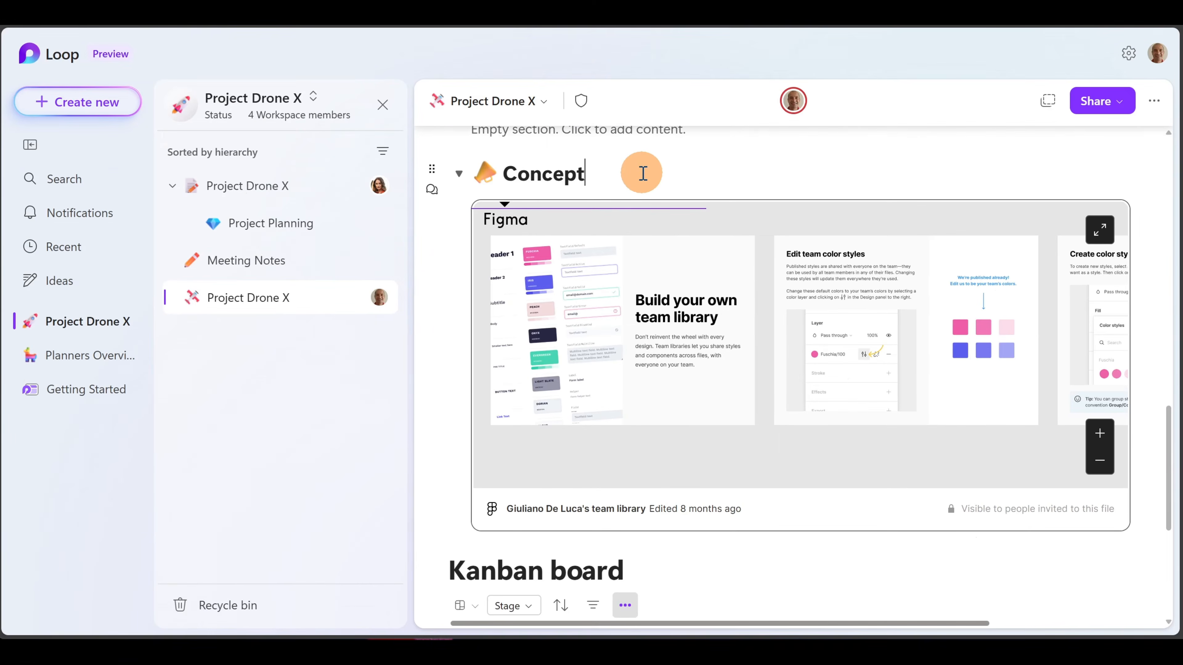
{"action": "left_click", "coordinate": [459, 177]}
{"action": "left_click", "coordinate": [459, 177]}
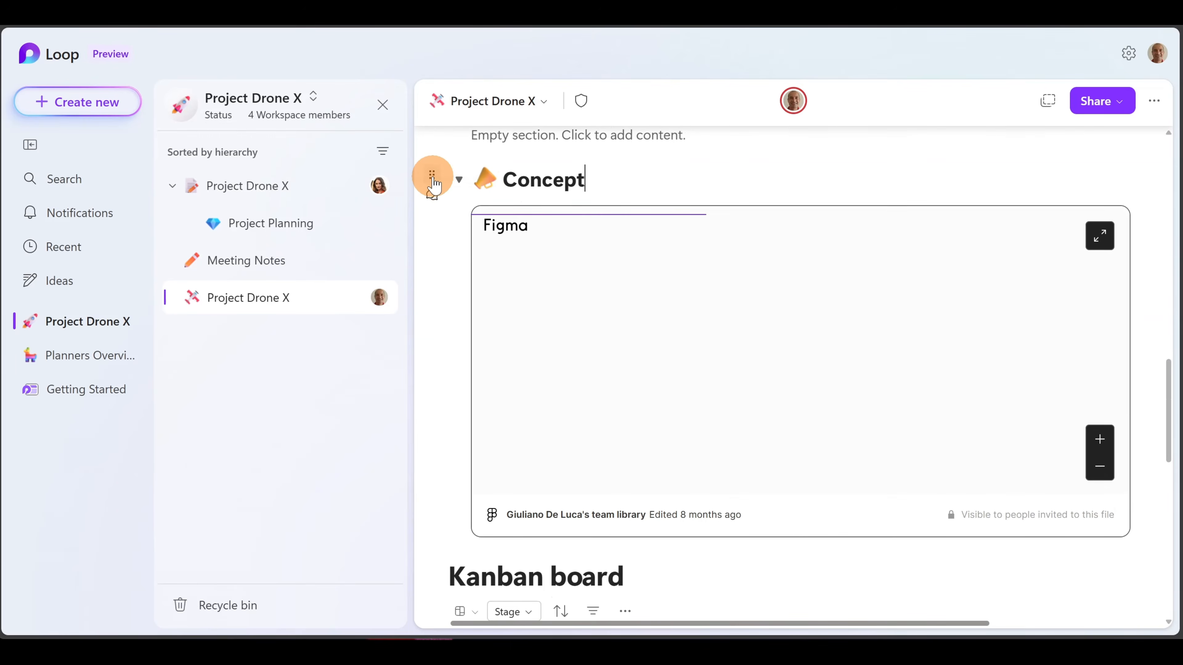
- Copy a page link to the Concept section and dismiss the Link copied confirmation
{"action": "left_click", "coordinate": [433, 177]}
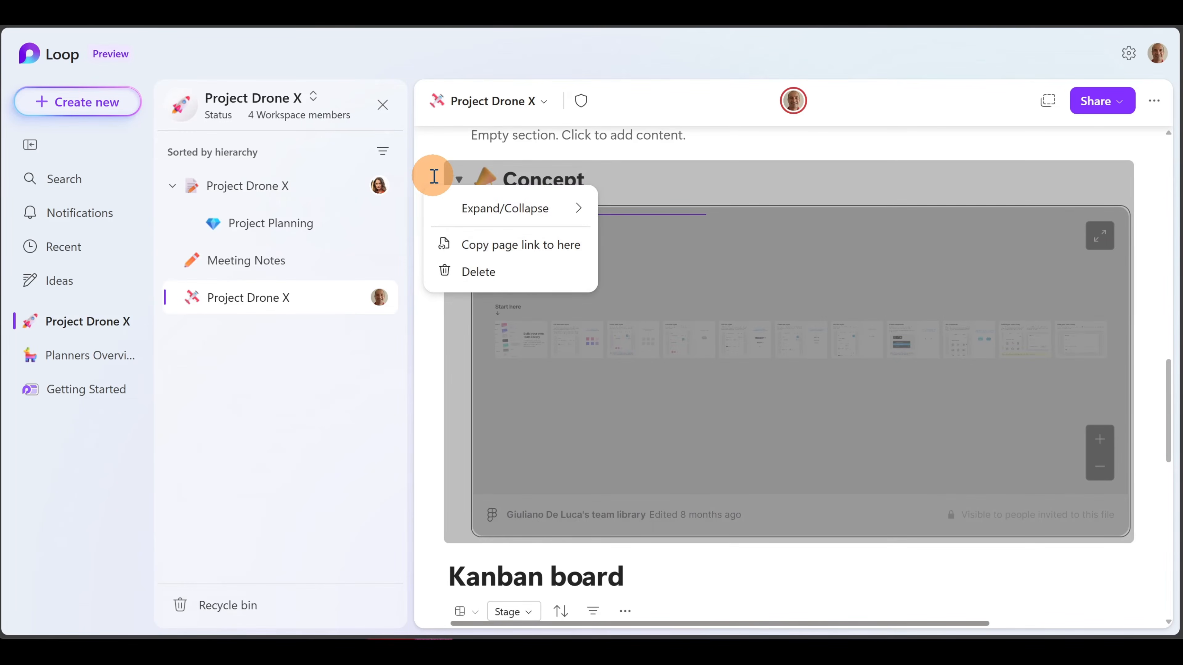
{"action": "left_click", "coordinate": [489, 247]}
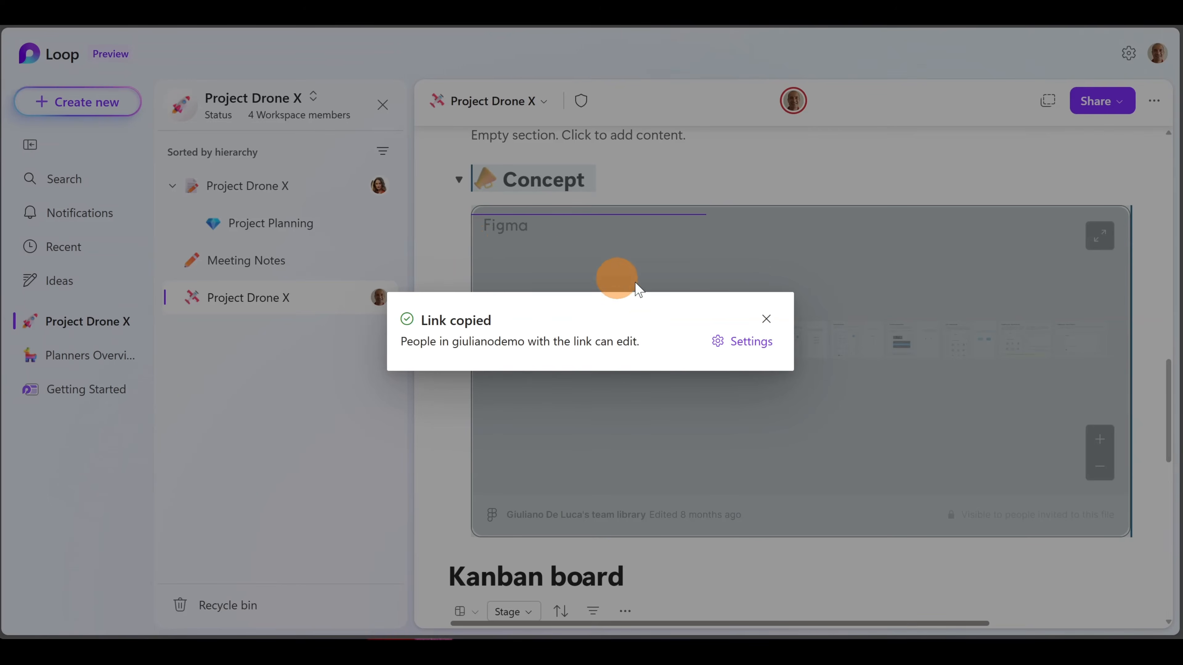
{"action": "left_click", "coordinate": [759, 313]}
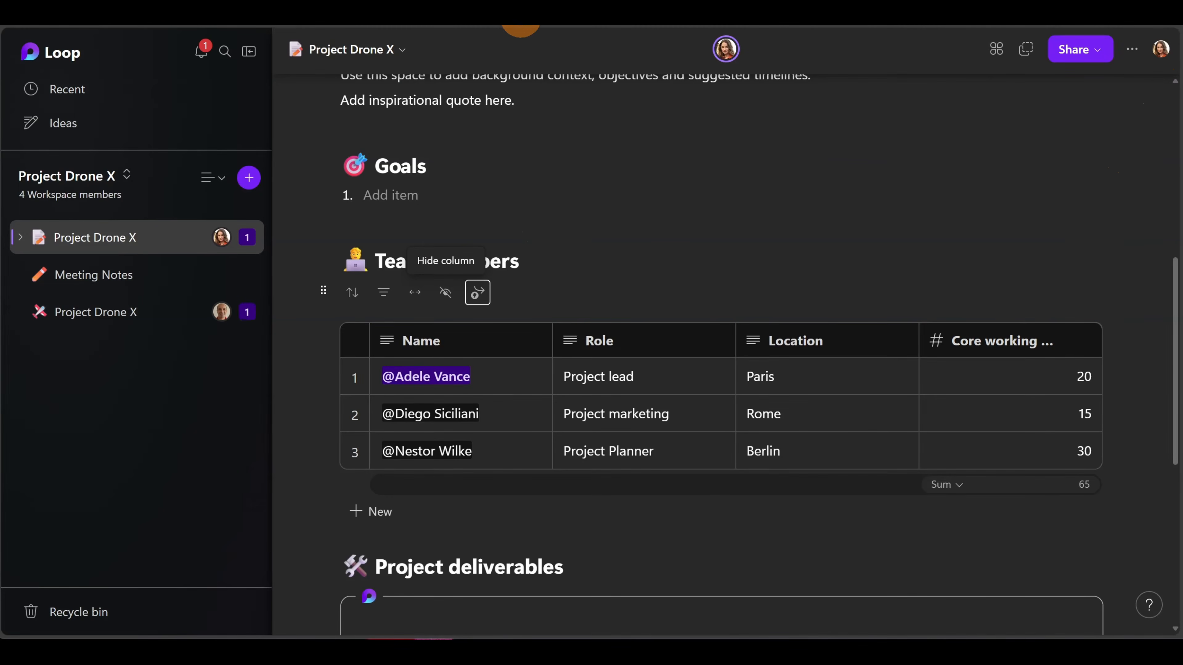
- Load the copied Concept section link, dismiss What's new, and expand the Concept section
{"action": "left_click", "coordinate": [520, 13]}
{"action": "key", "text": "ctrl+v"}
{"action": "key", "text": "Return"}
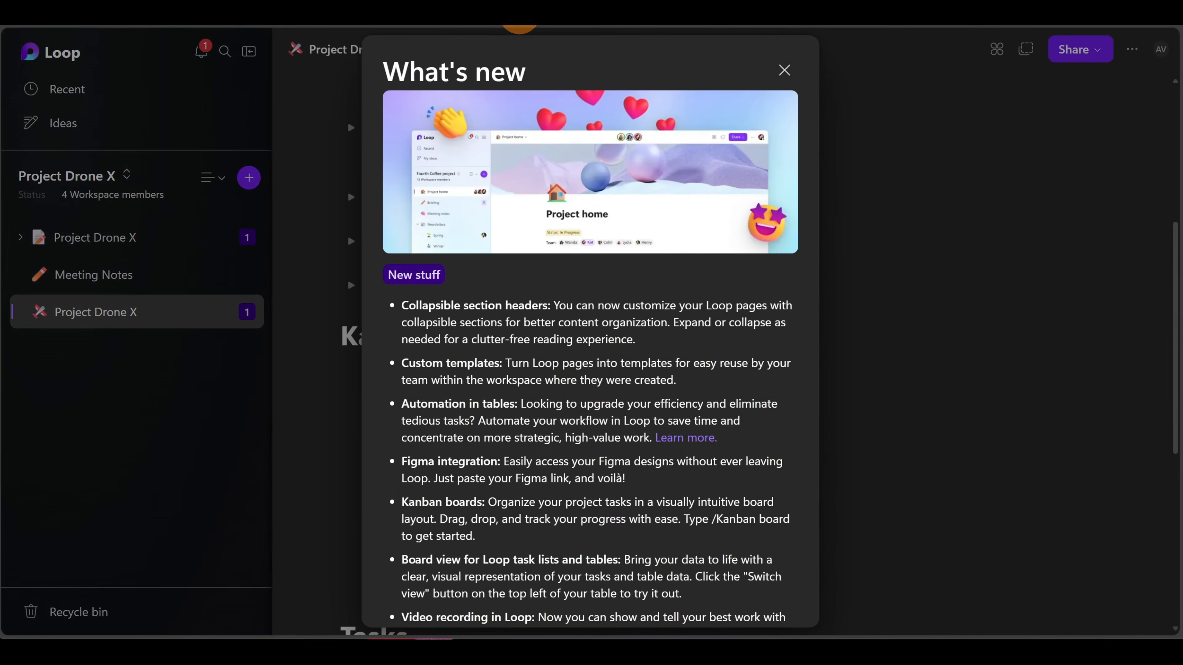
{"action": "left_click", "coordinate": [781, 70]}
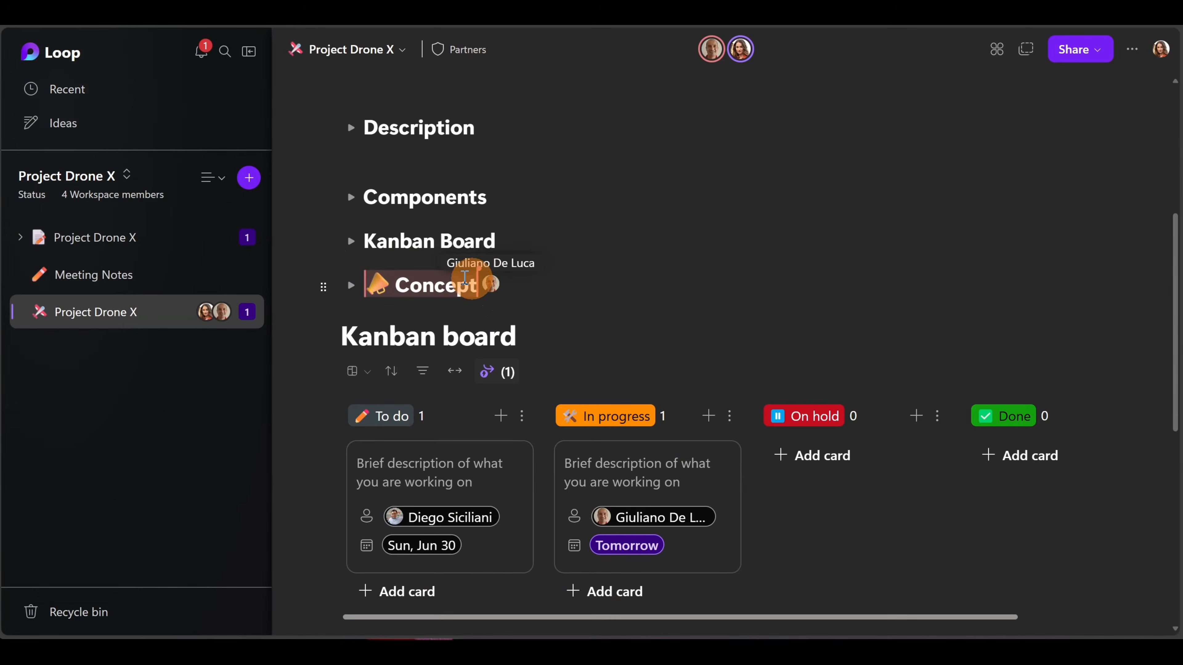
{"action": "left_click", "coordinate": [350, 286]}
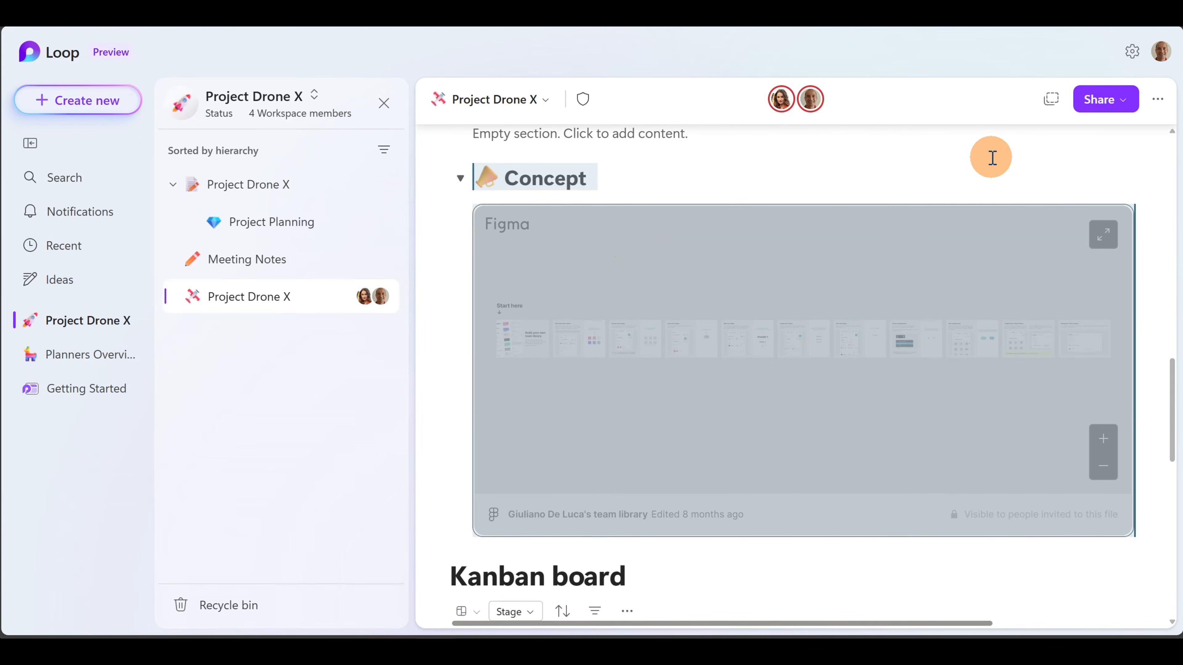
- Copy a link to the Project Drone X page only
{"action": "left_click", "coordinate": [1122, 107]}
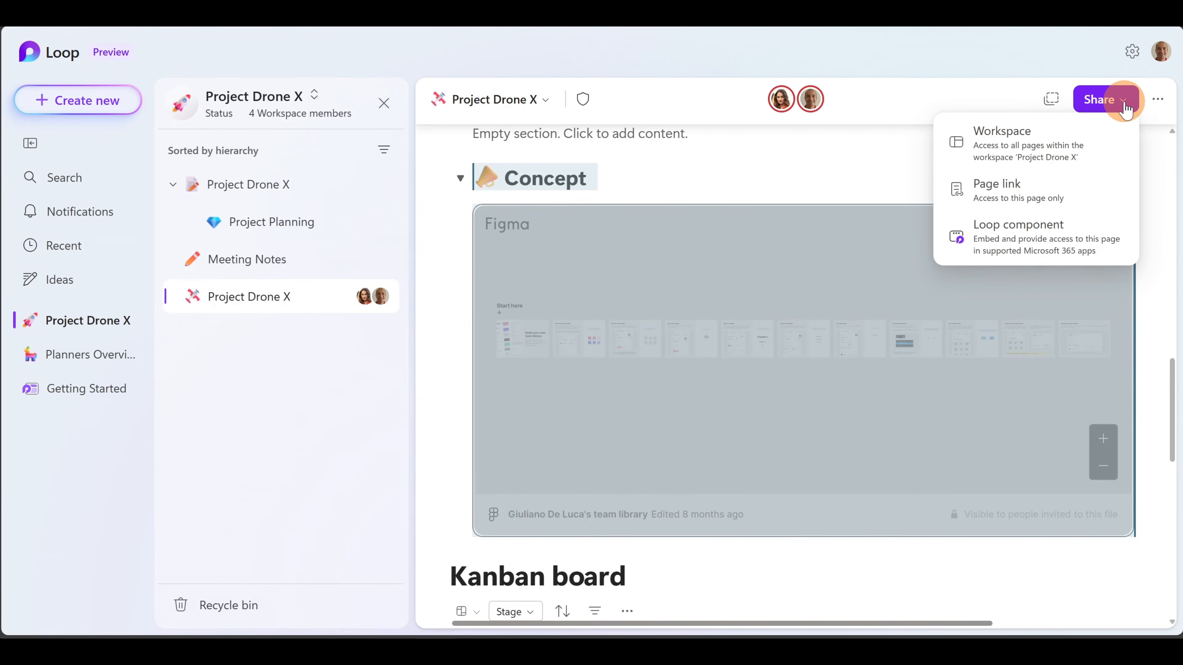
{"action": "left_click", "coordinate": [1157, 103]}
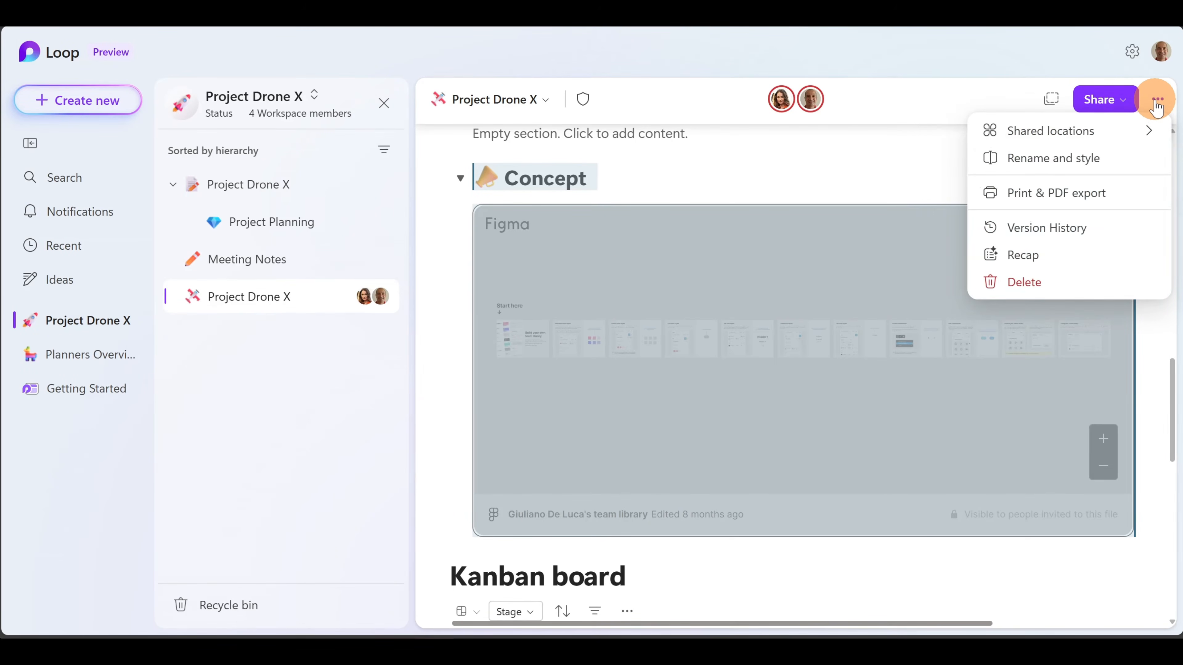
{"action": "left_click", "coordinate": [1118, 110]}
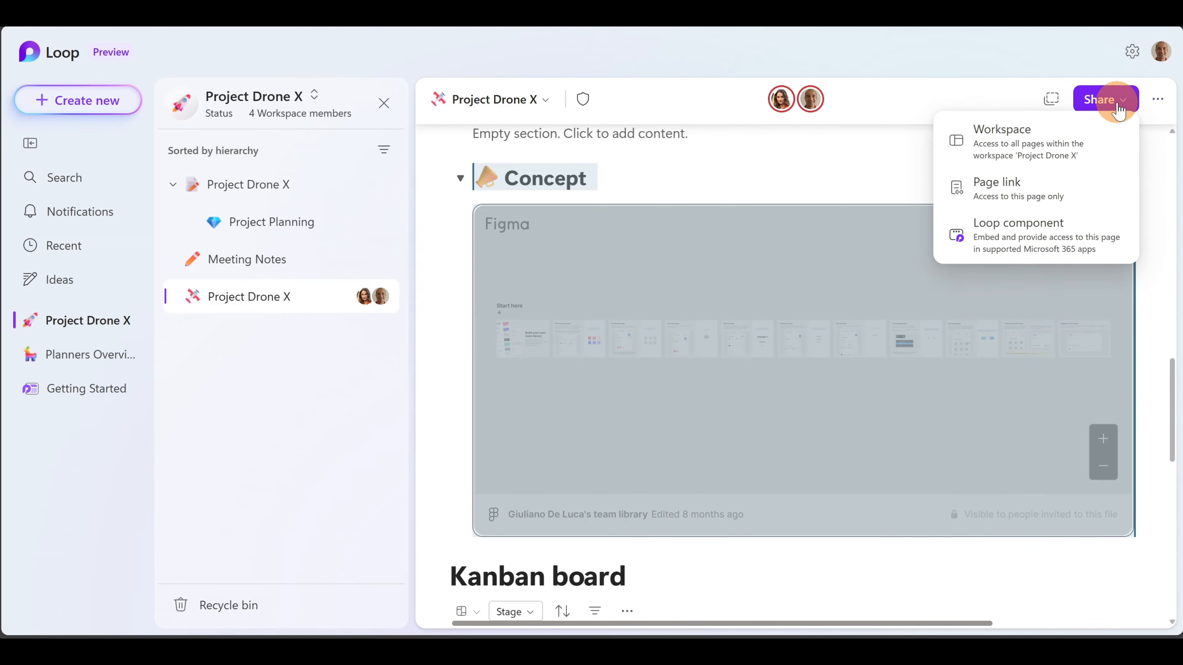
{"action": "left_click", "coordinate": [1000, 201]}
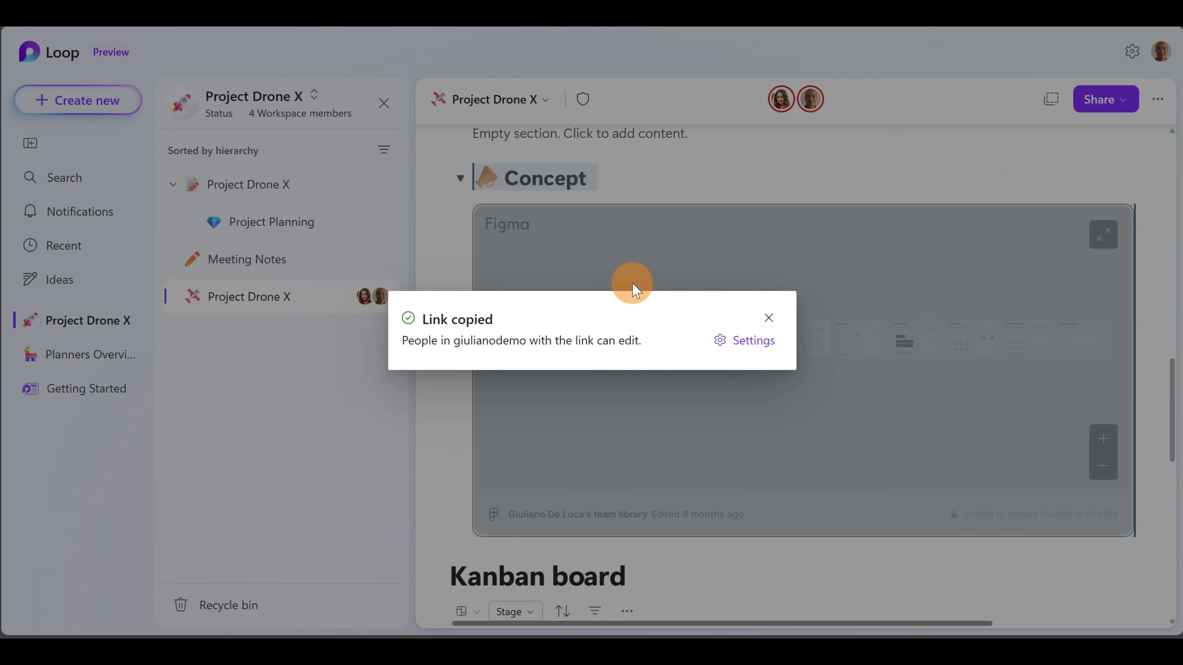
- Limit the copied link to People you choose, adding the colleague by e-mail, and apply
{"action": "left_click", "coordinate": [740, 340]}
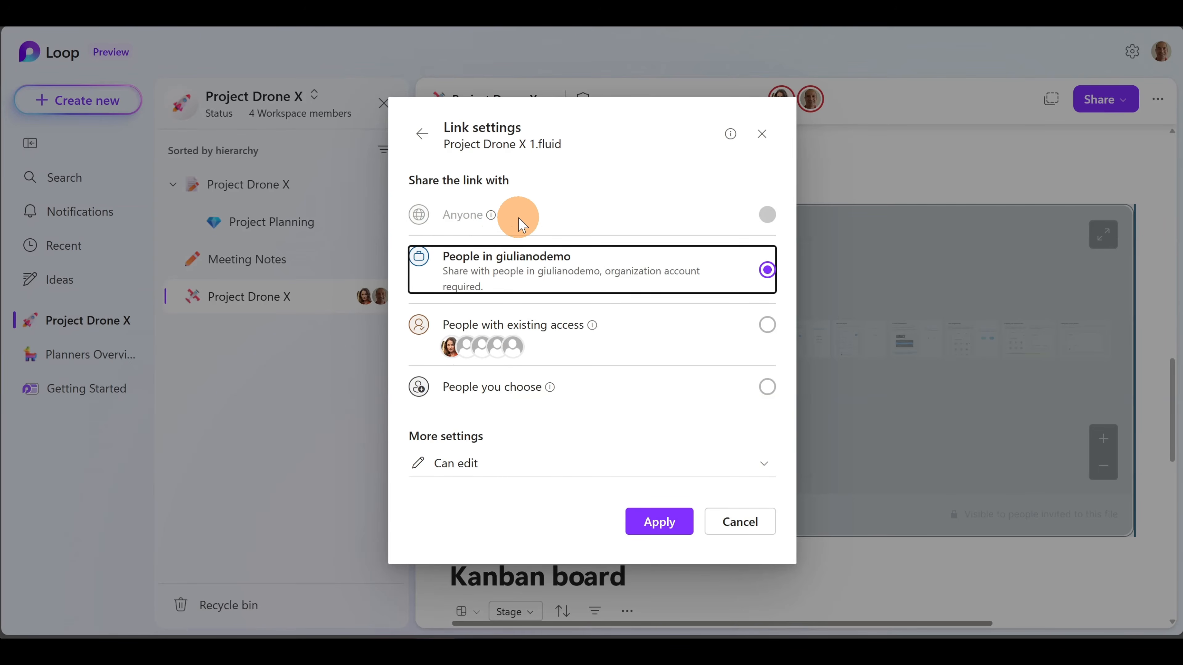
{"action": "left_click", "coordinate": [525, 393]}
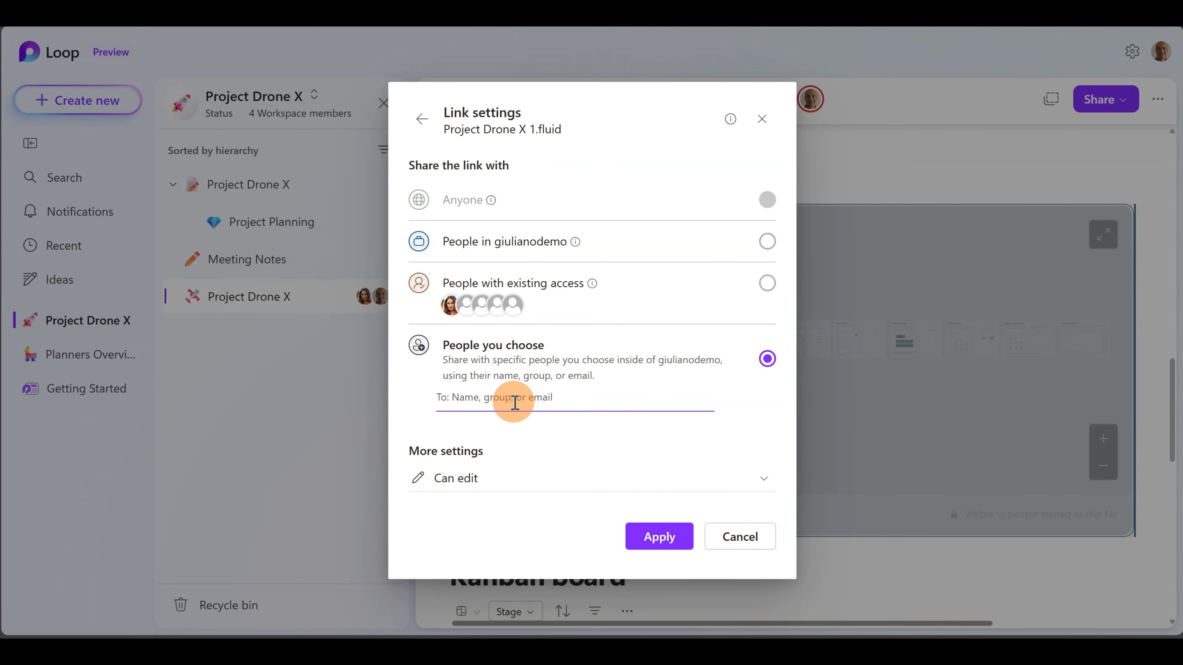
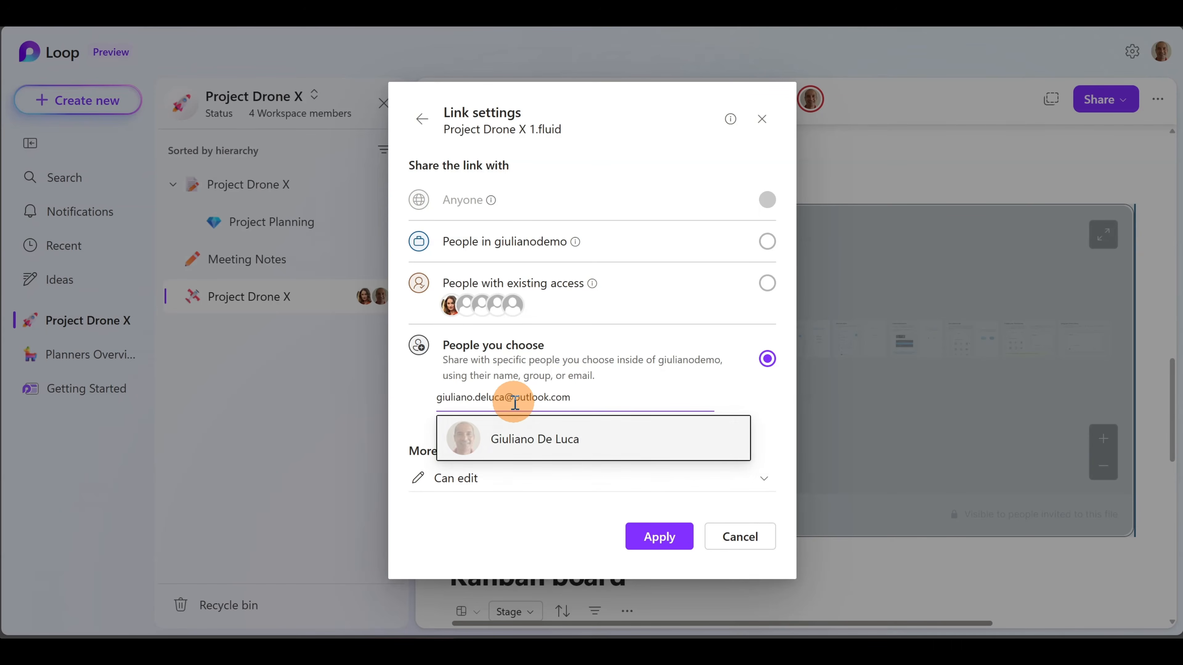
{"action": "left_click", "coordinate": [544, 441]}
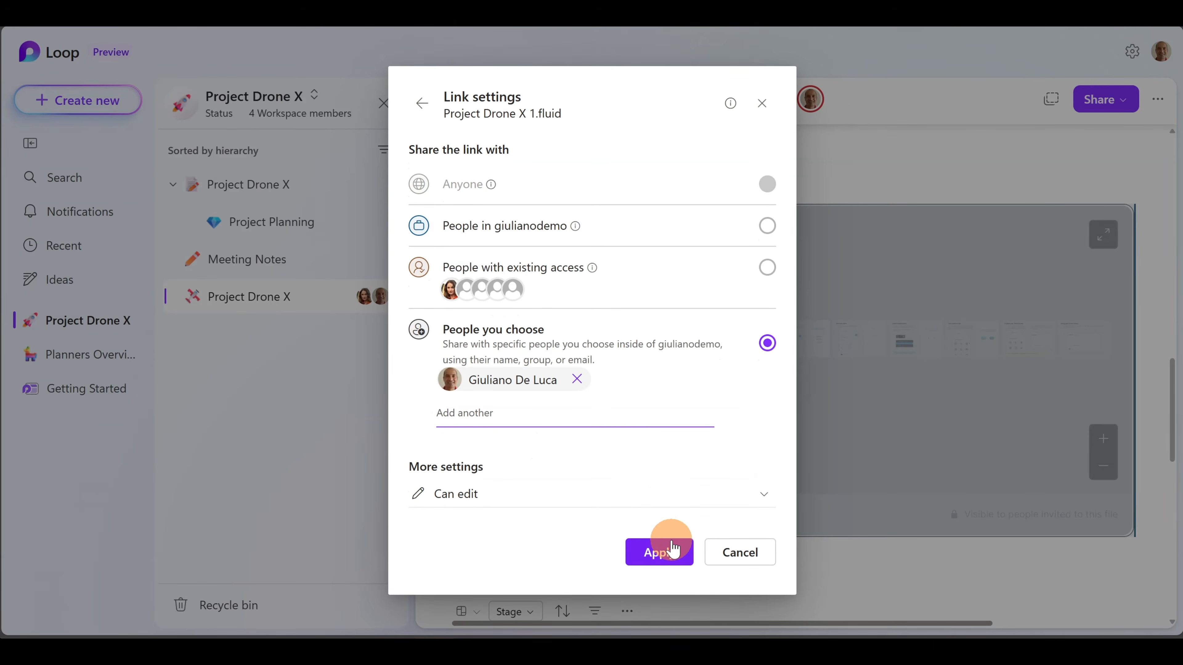
{"action": "left_click", "coordinate": [672, 551]}
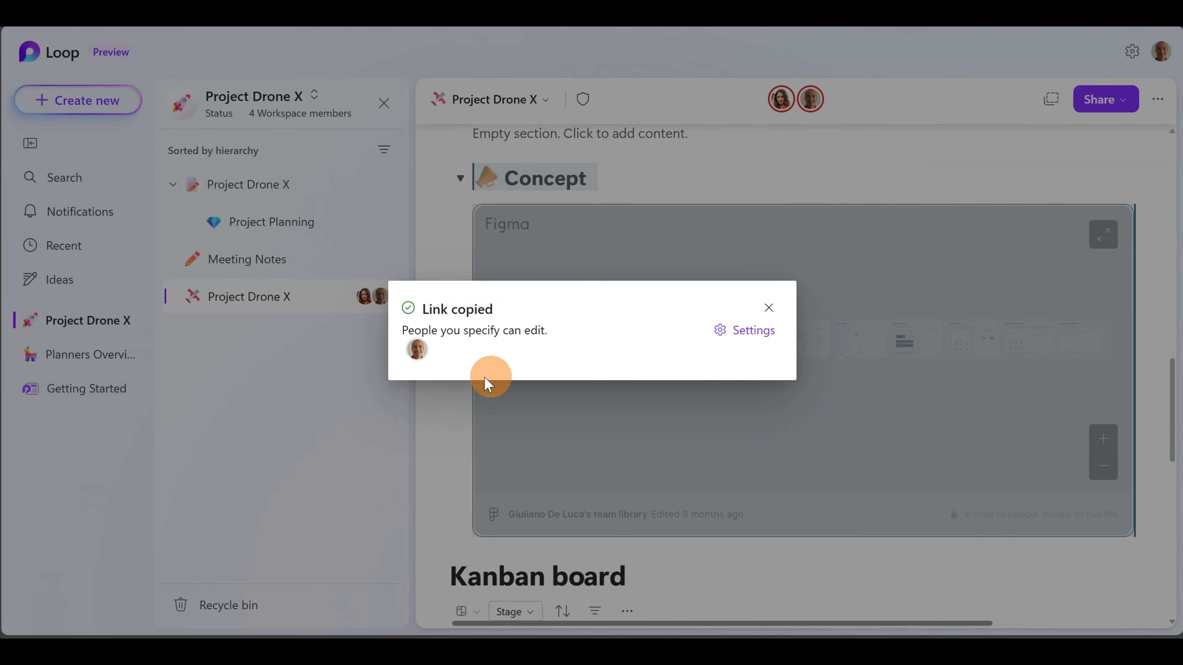
{"action": "left_click", "coordinate": [768, 308]}
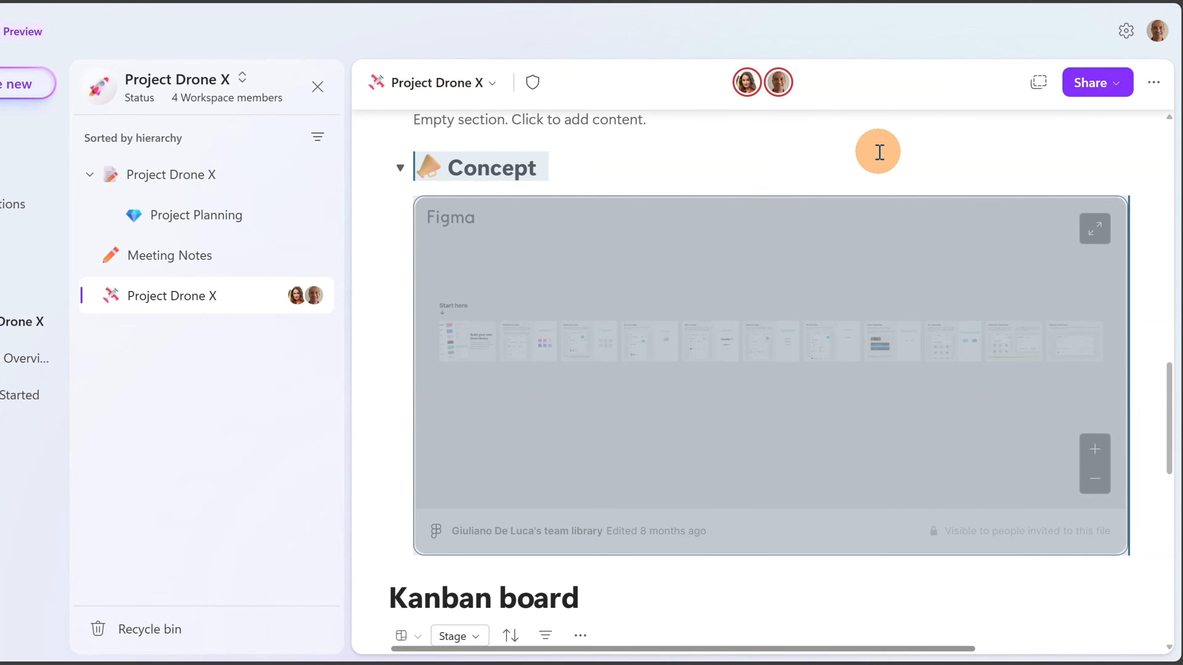
{"action": "left_click", "coordinate": [1154, 83]}
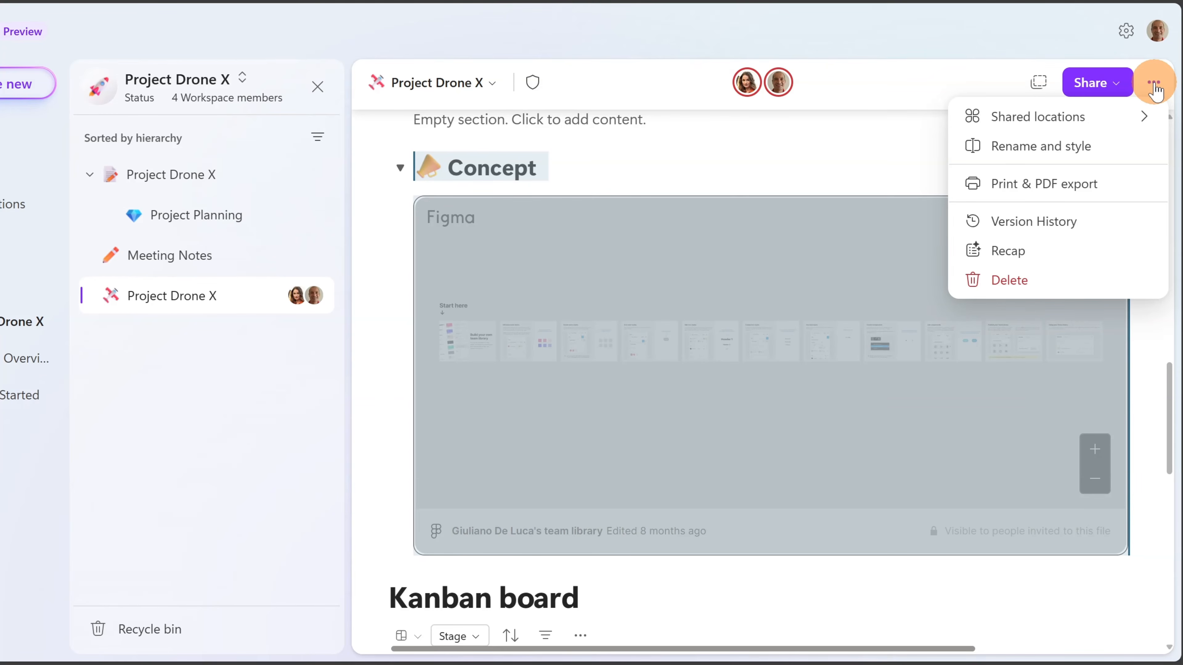
{"action": "left_click", "coordinate": [1027, 189]}
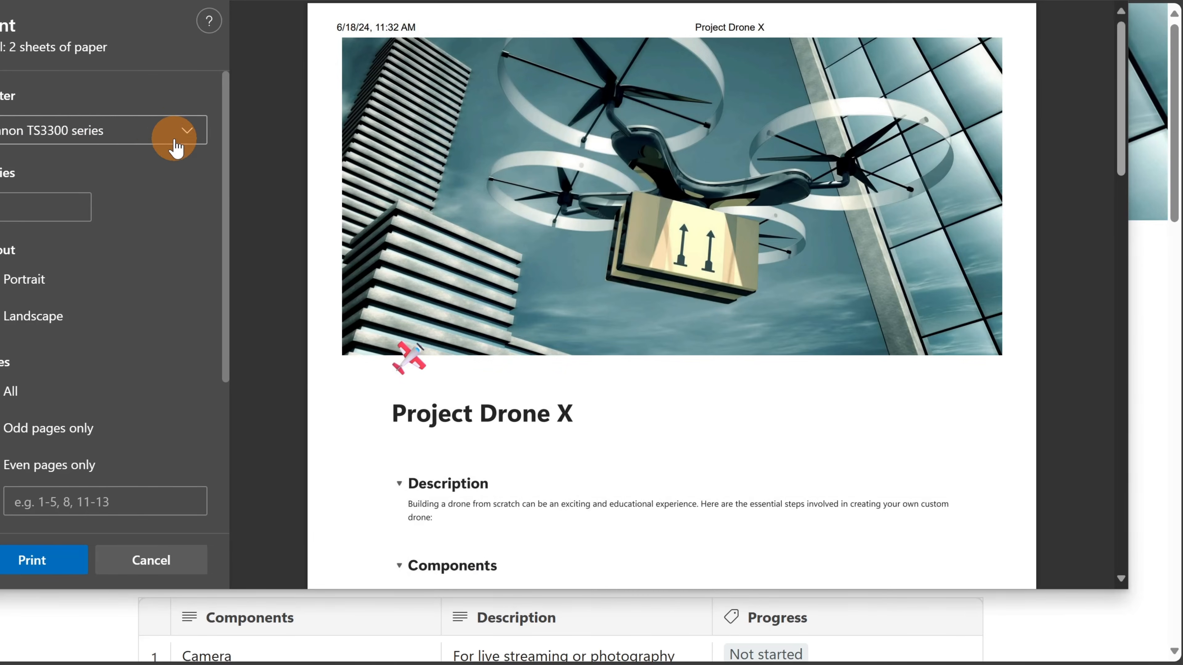
{"action": "left_click", "coordinate": [175, 140]}
{"action": "left_click", "coordinate": [74, 189]}
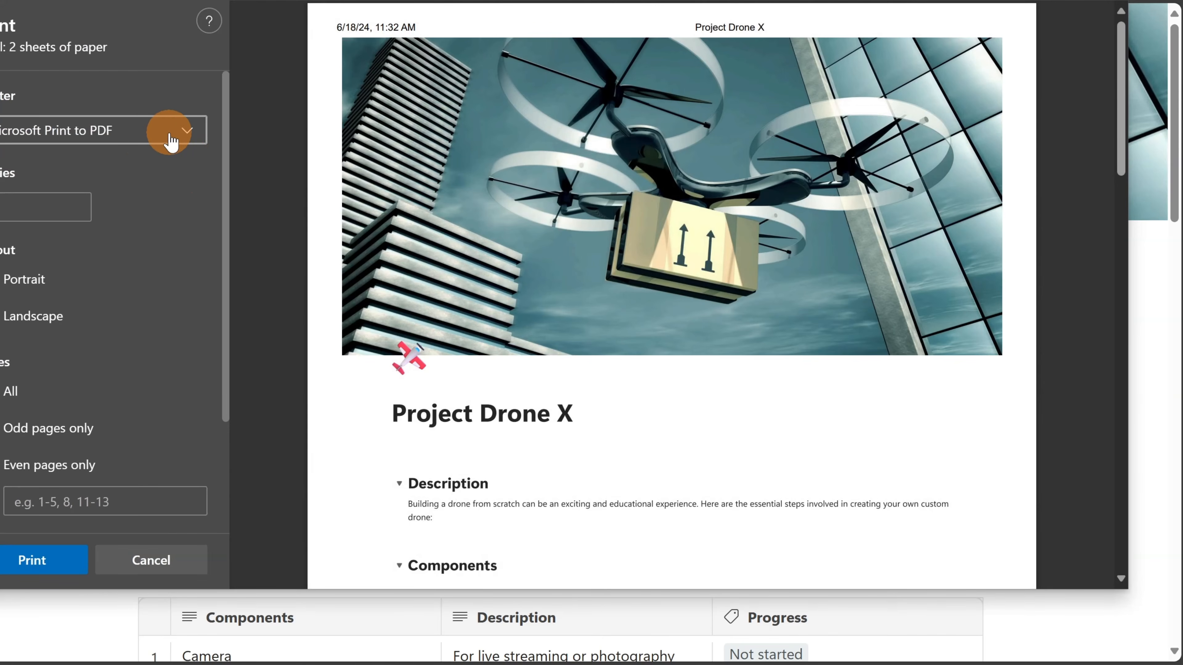
{"action": "scroll", "coordinate": [637, 299], "scroll_direction": "down", "scroll_amount": 15}
{"action": "scroll", "coordinate": [647, 294], "scroll_direction": "down", "scroll_amount": 5}
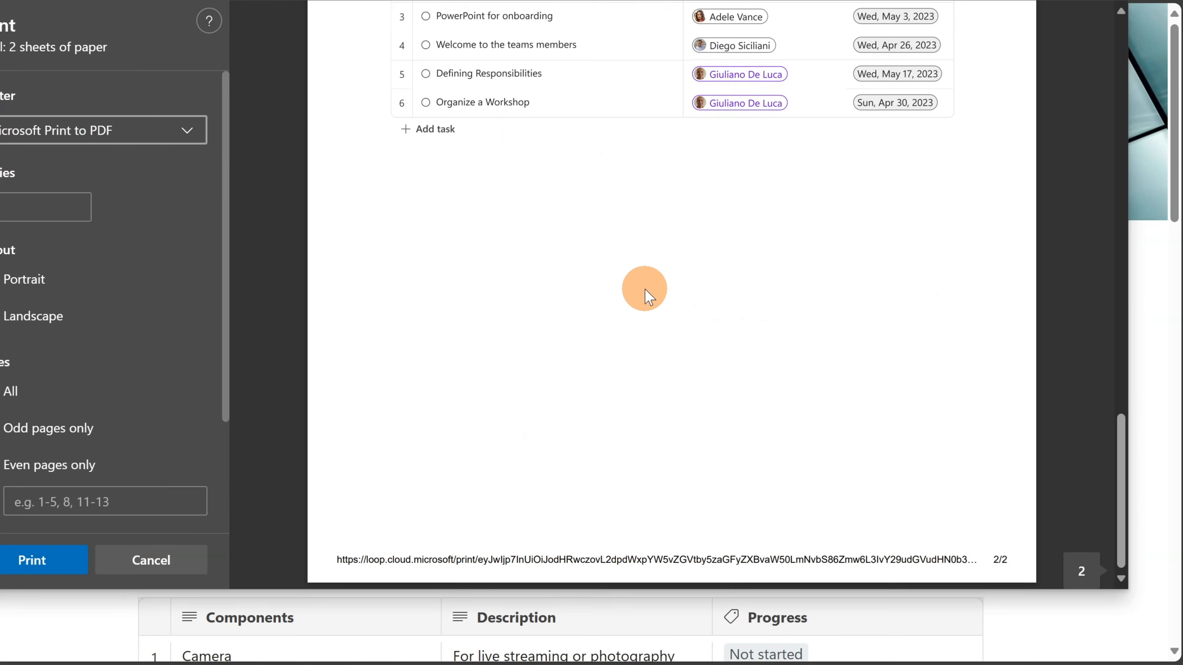
{"action": "scroll", "coordinate": [649, 298], "scroll_direction": "up", "scroll_amount": 10}
{"action": "scroll", "coordinate": [650, 298], "scroll_direction": "up", "scroll_amount": 10}
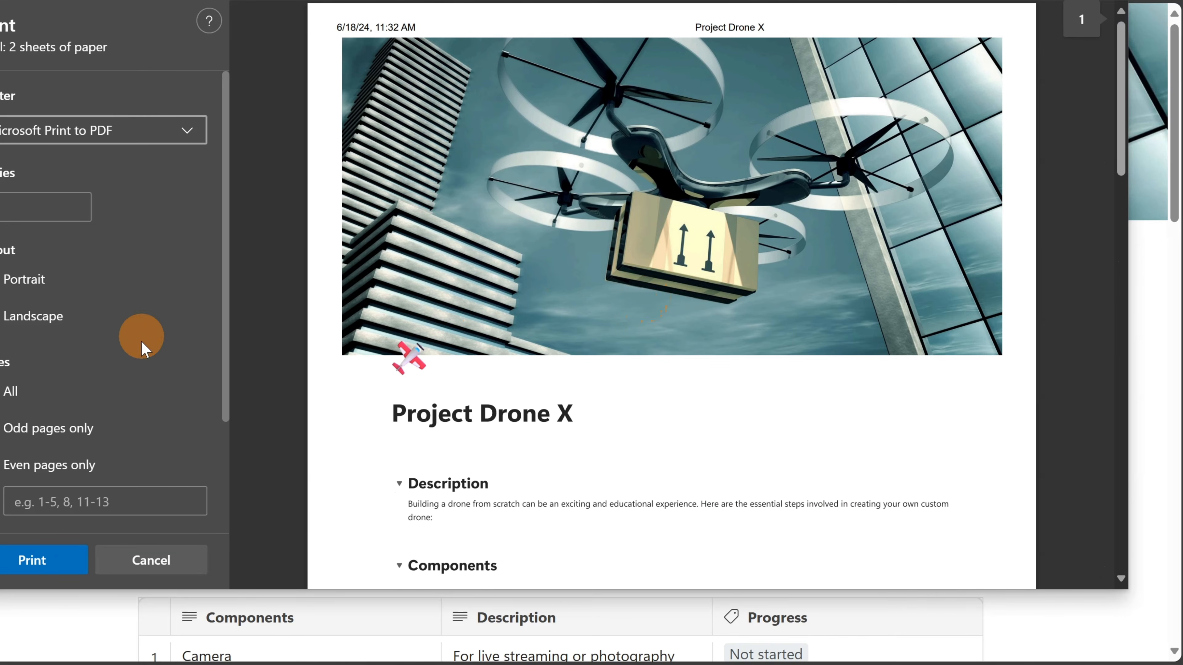
{"action": "left_click", "coordinate": [151, 560]}
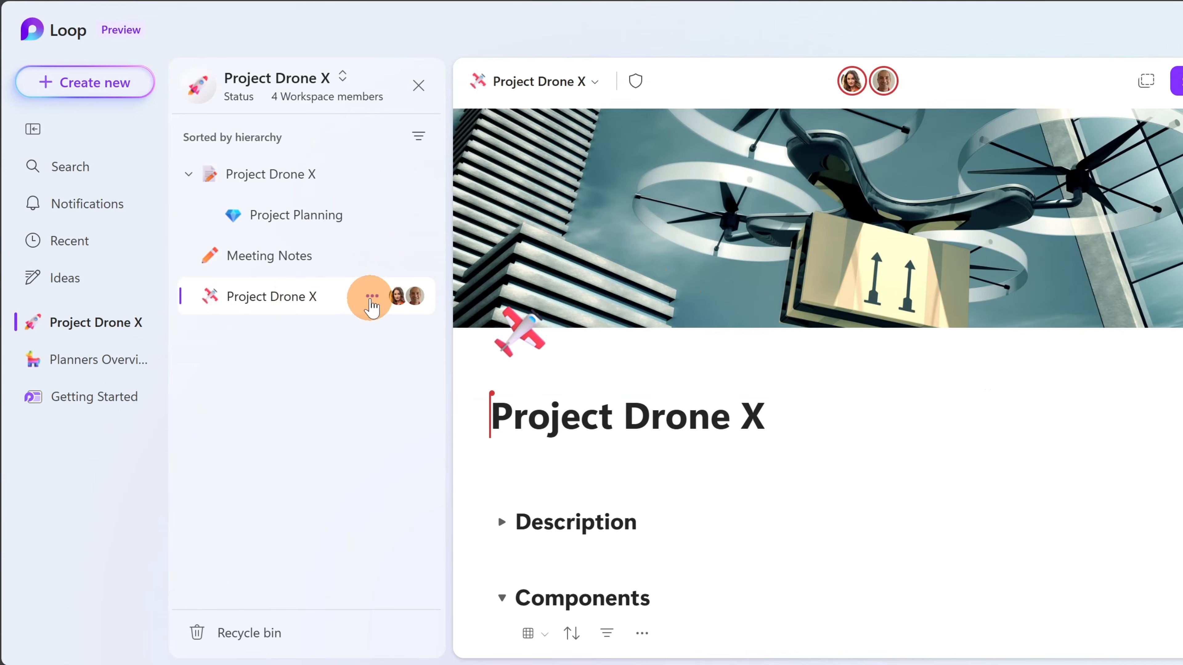
- Save the Project Drone X page as a template, keeping its current title
{"action": "left_click", "coordinate": [371, 298]}
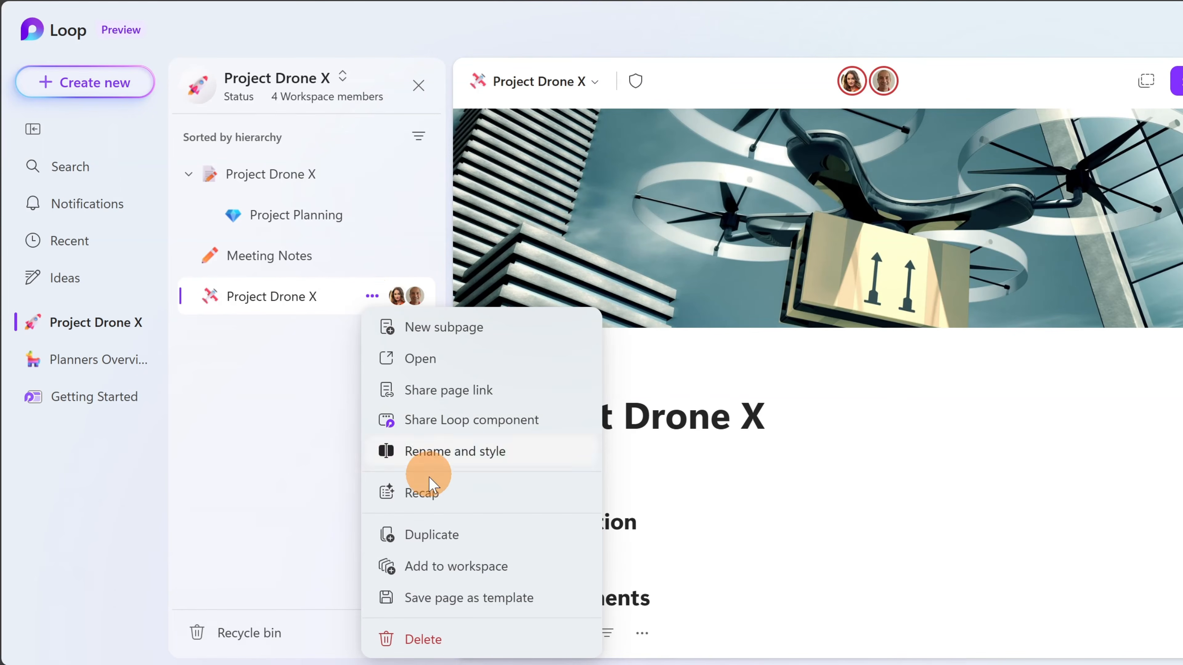
{"action": "left_click", "coordinate": [451, 601]}
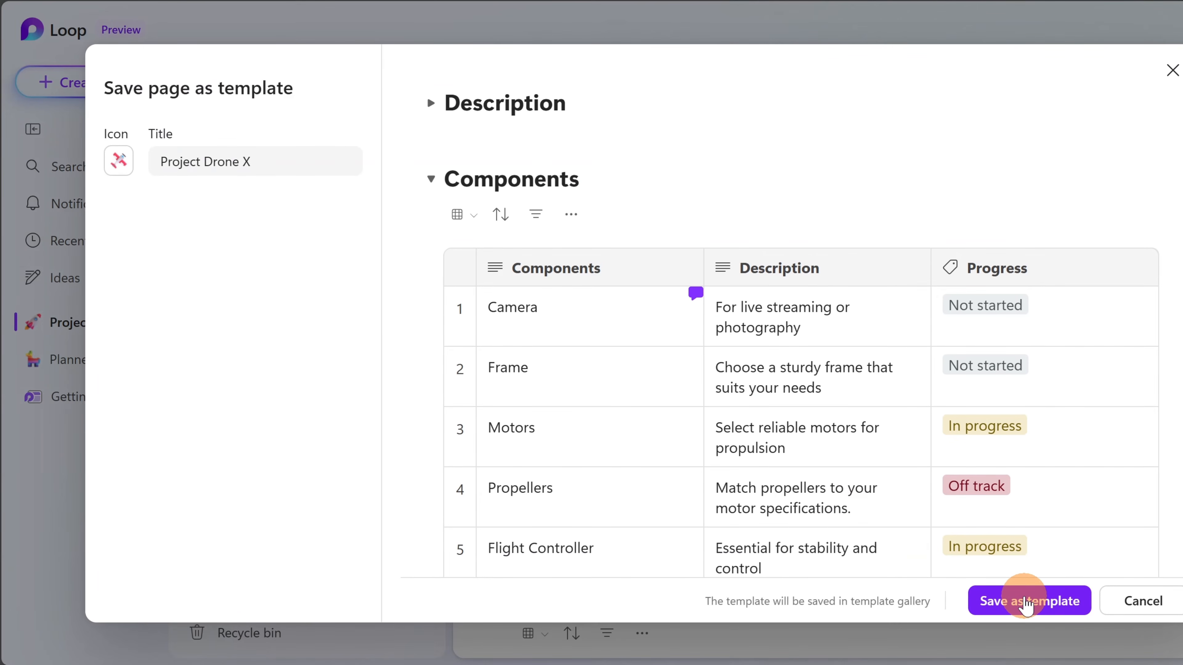
{"action": "triple_click", "coordinate": [283, 155]}
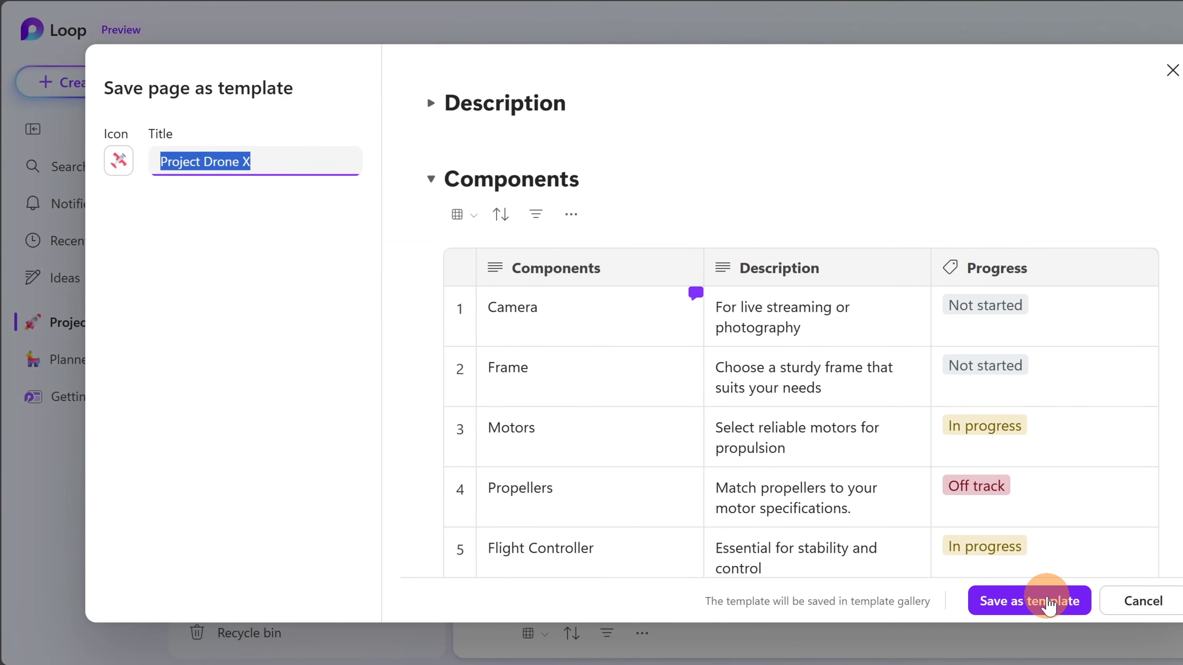
{"action": "left_click", "coordinate": [1048, 601]}
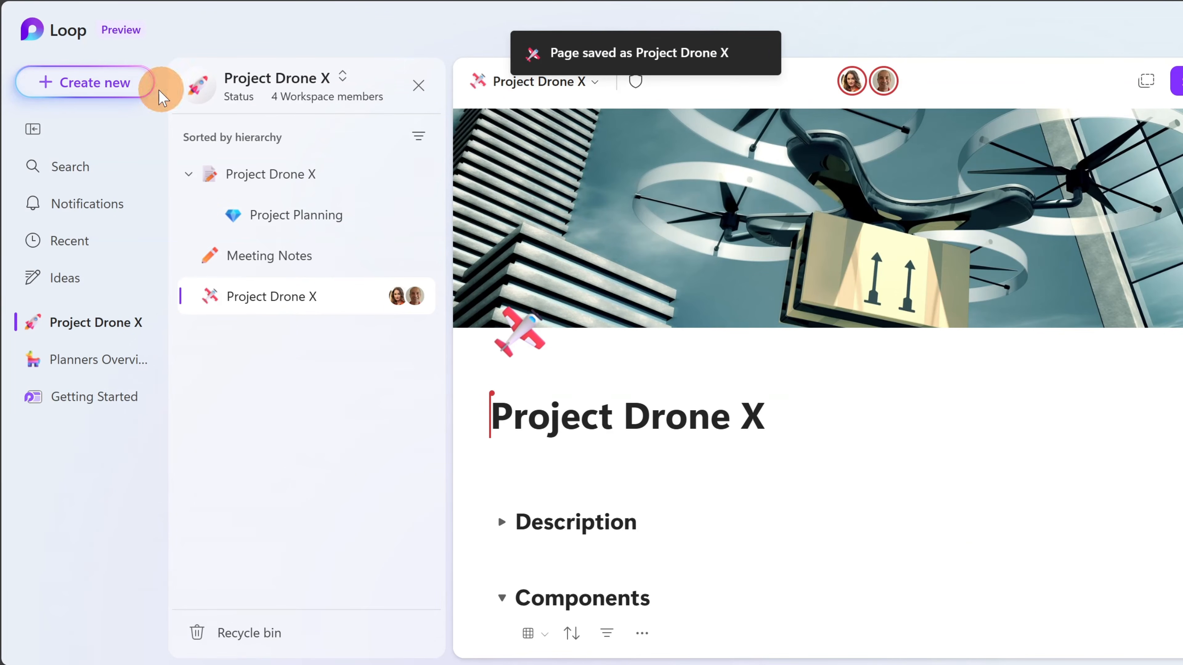
{"action": "left_click", "coordinate": [114, 83]}
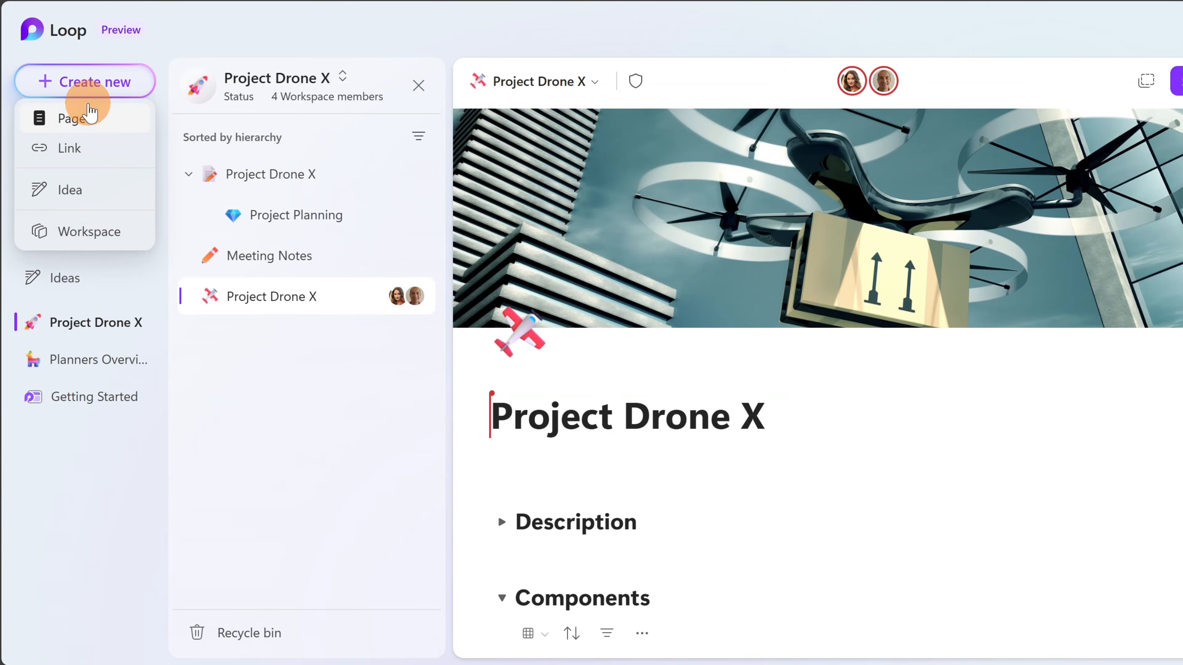
- From a new page, open the Template Gallery and select the saved Project Drone X template
{"action": "left_click", "coordinate": [74, 118]}
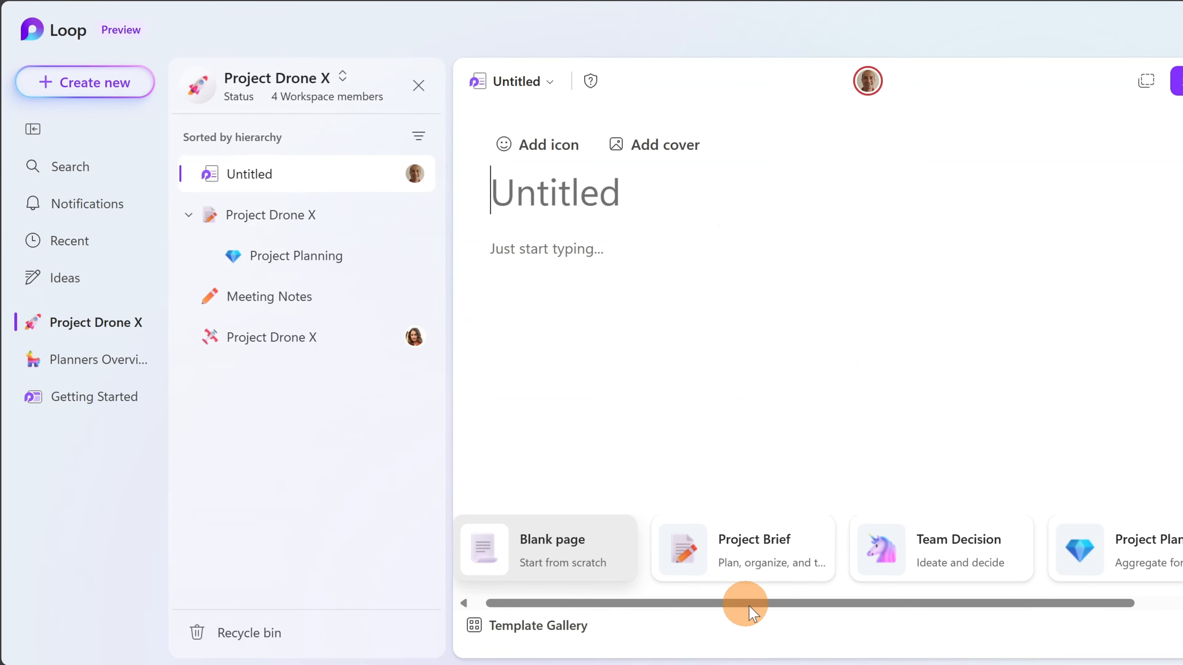
{"action": "left_click_drag", "start_coordinate": [766, 603], "coordinate": [577, 640]}
{"action": "left_click", "coordinate": [564, 632]}
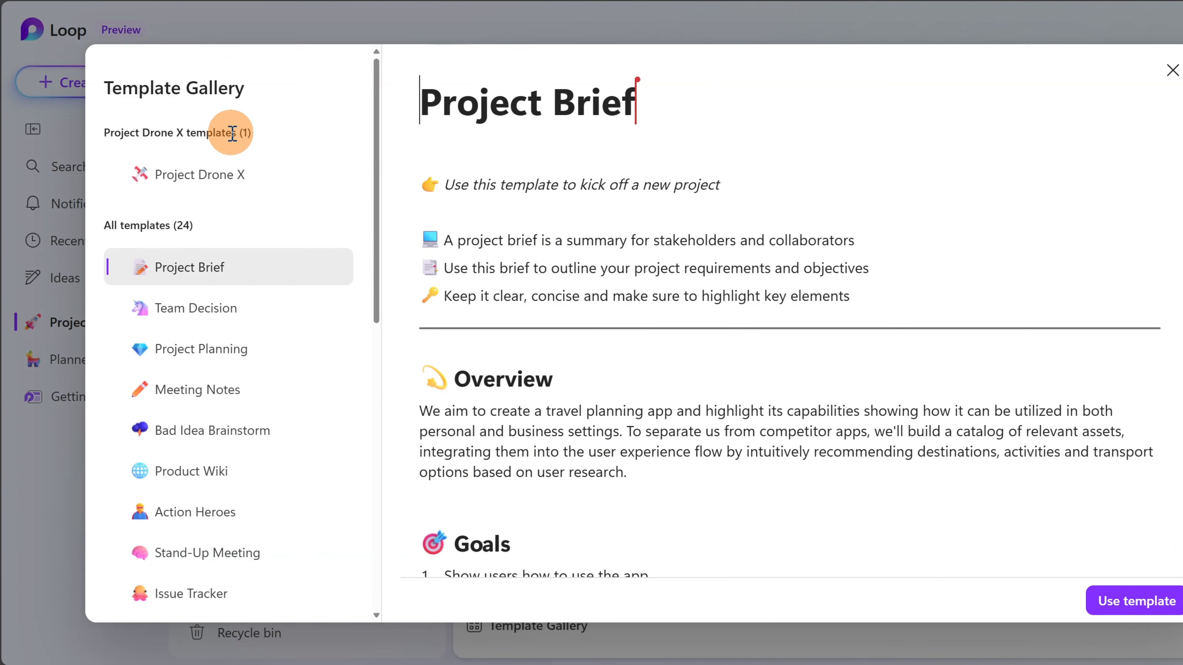
{"action": "left_click", "coordinate": [234, 174]}
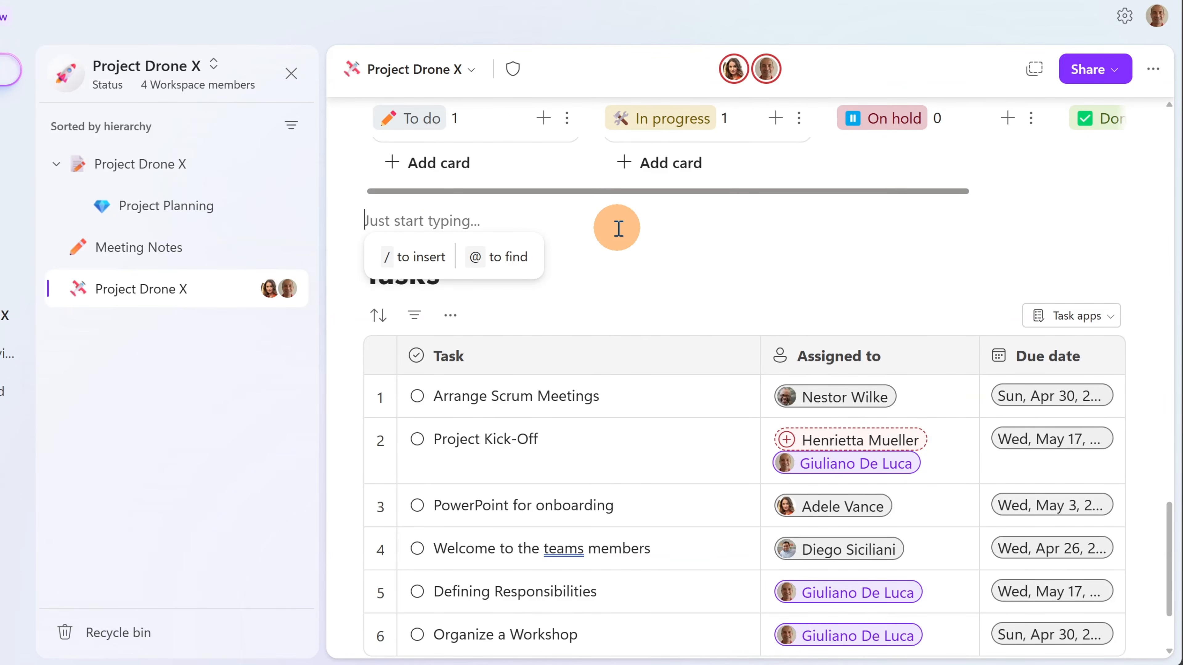
- Insert a Record Video block above the Tasks table and mute the microphone
{"action": "left_click", "coordinate": [424, 257]}
{"action": "scroll", "coordinate": [456, 370], "scroll_direction": "down", "scroll_amount": 3}
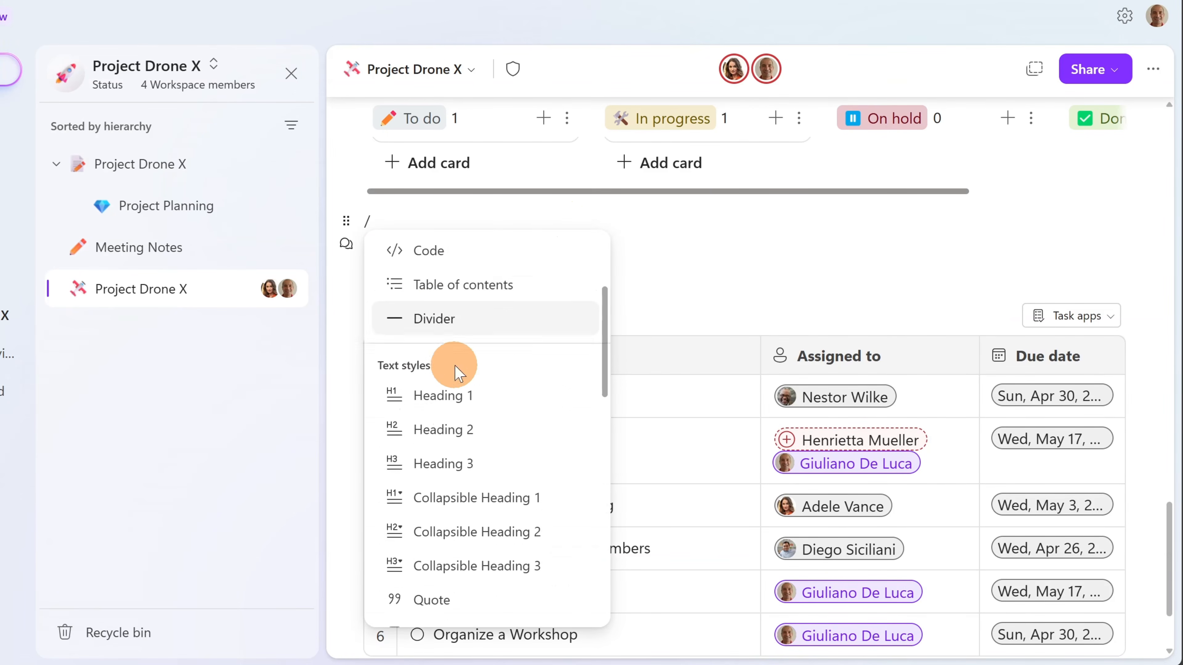
{"action": "scroll", "coordinate": [456, 370], "scroll_direction": "down", "scroll_amount": 10}
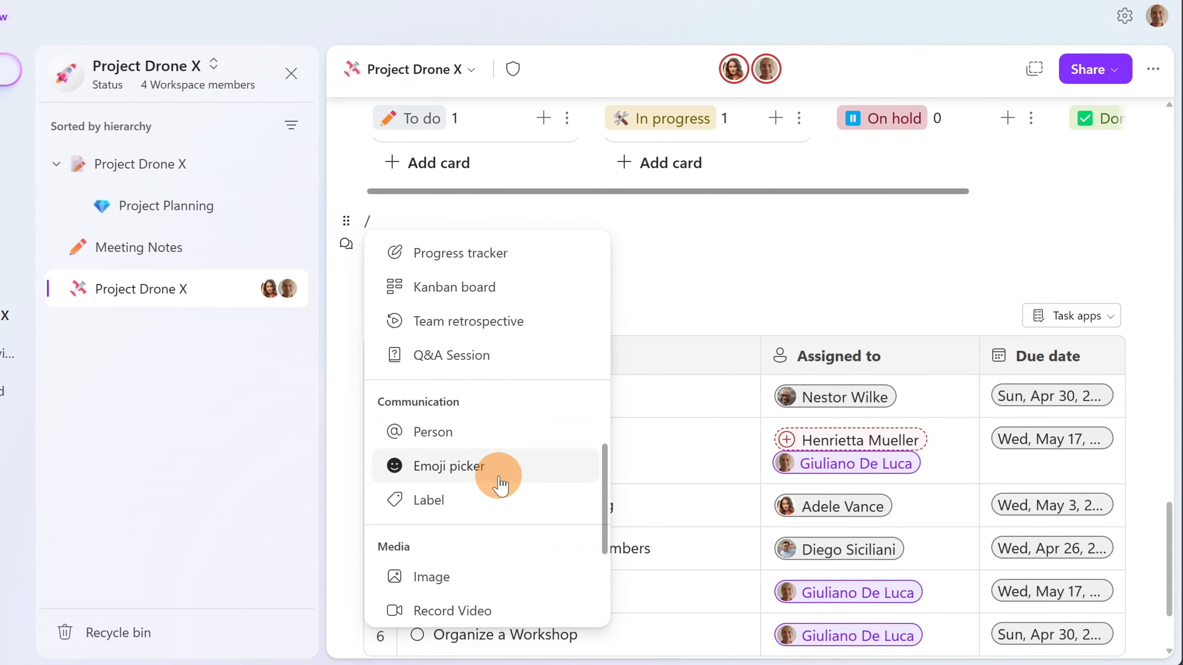
{"action": "scroll", "coordinate": [500, 484], "scroll_direction": "down", "scroll_amount": 4}
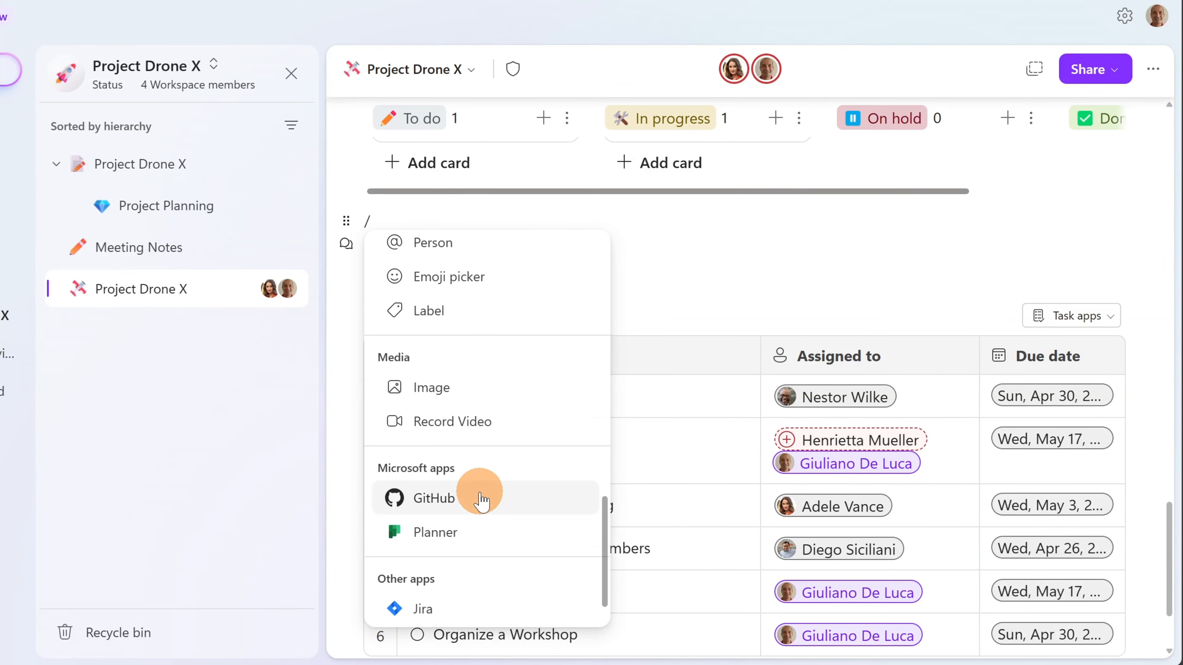
{"action": "left_click", "coordinate": [450, 424]}
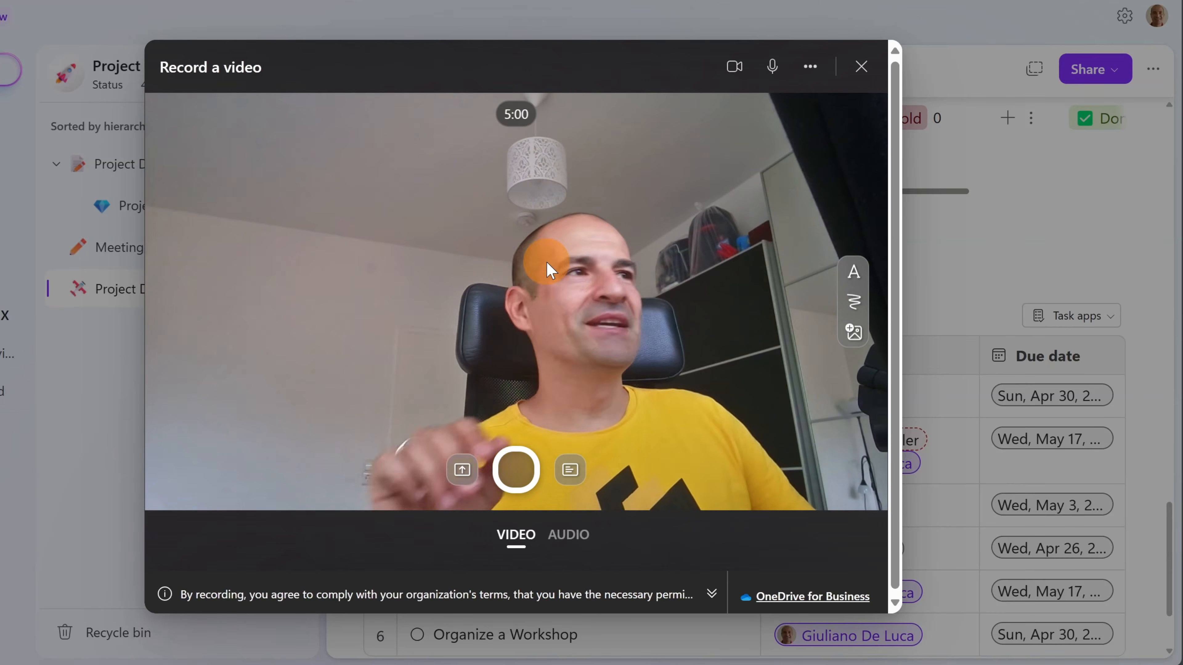
{"action": "left_click", "coordinate": [777, 68]}
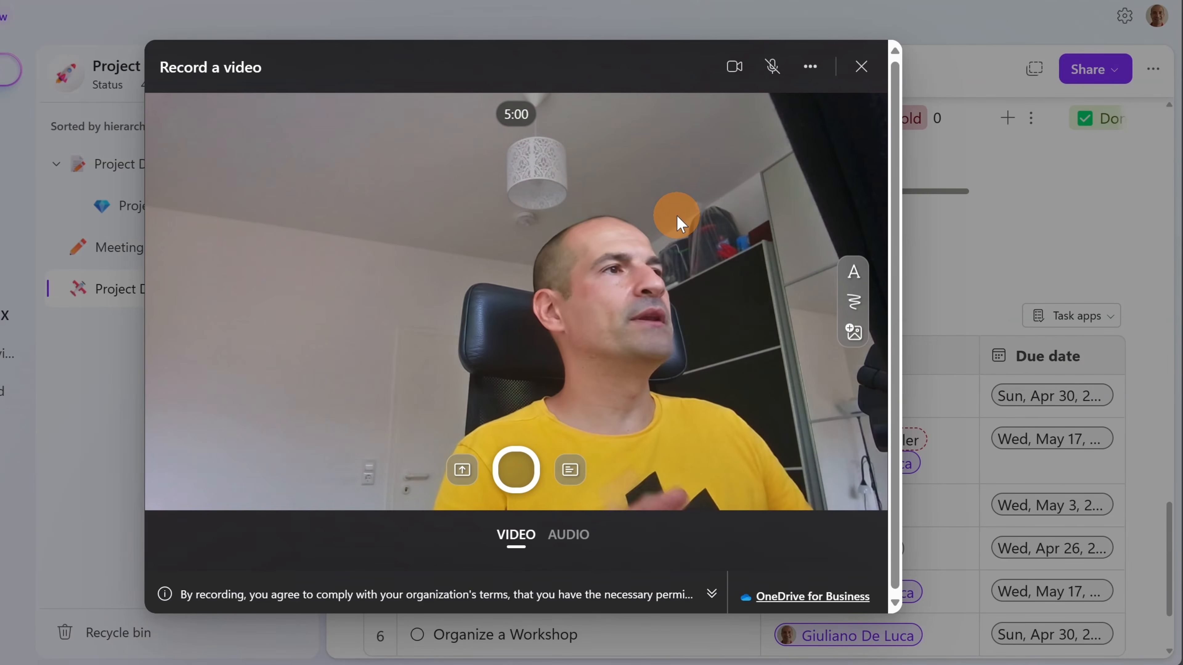
- Open the teleprompter and paste the photography line from clipboard history
{"action": "left_click", "coordinate": [570, 471]}
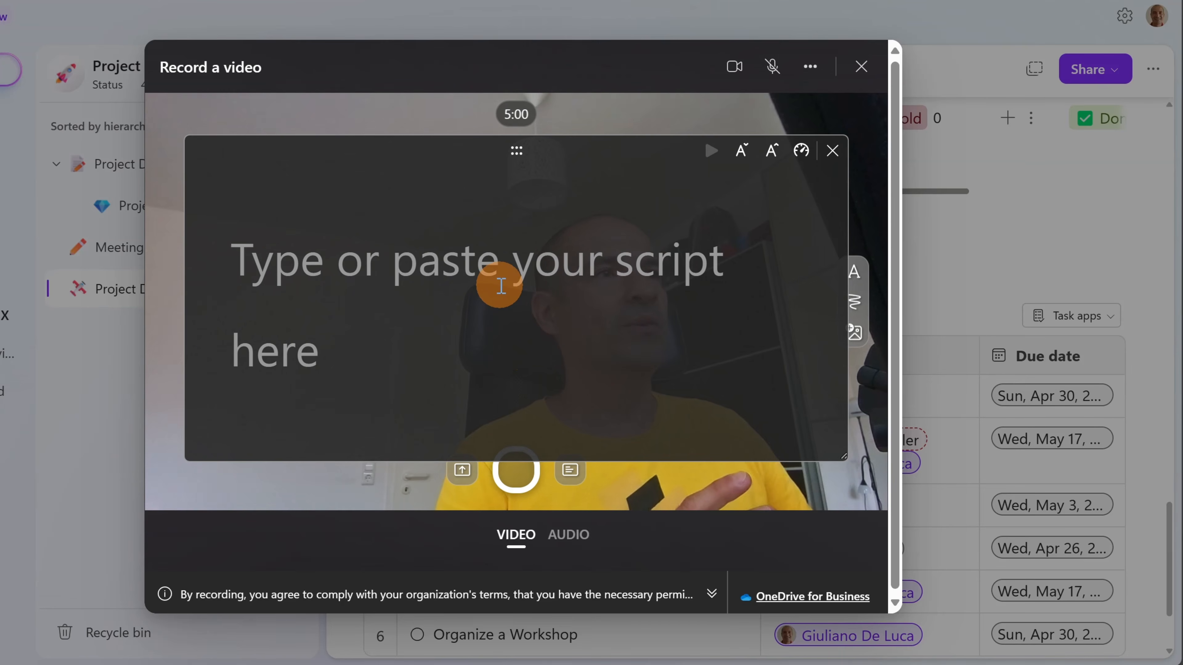
{"action": "key", "text": "super+v"}
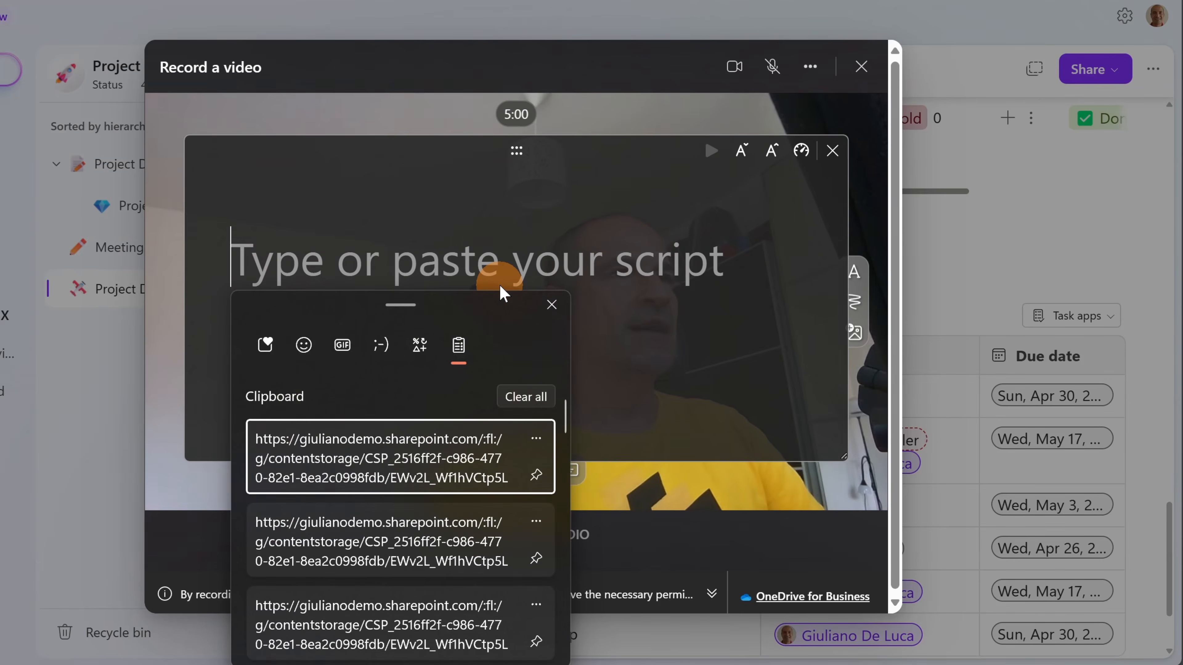
{"action": "key", "text": "Down"}
{"action": "key", "text": "Down"}
{"action": "key", "text": "Down"}
{"action": "key", "text": "Down"}
{"action": "key", "text": "Down"}
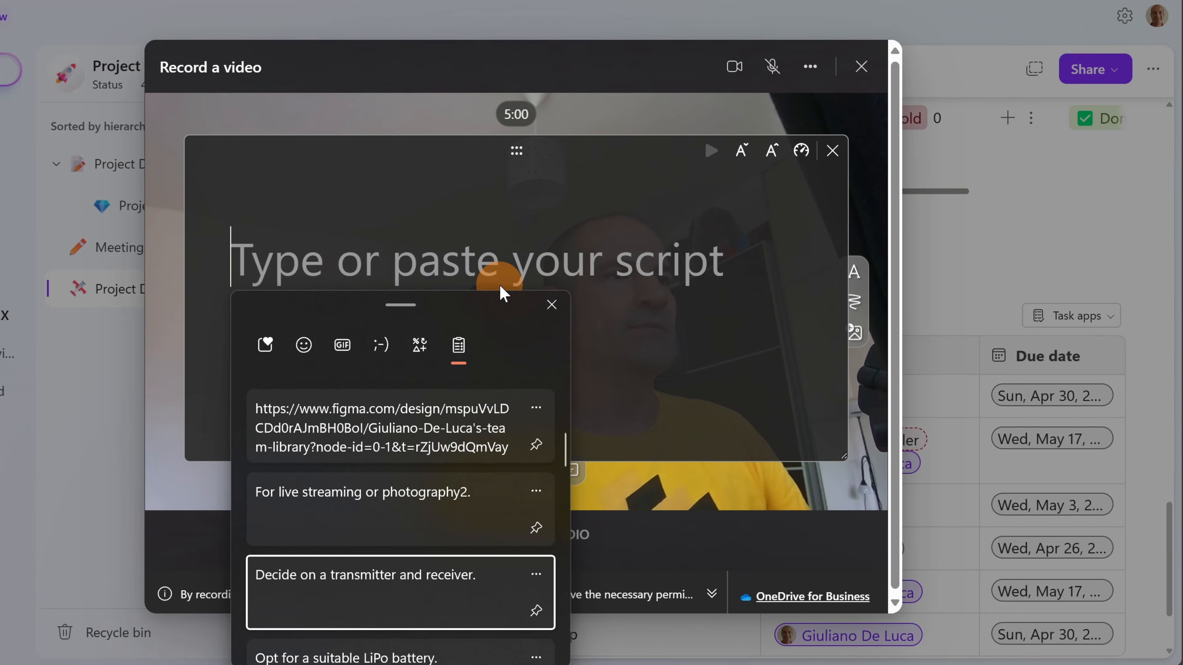
{"action": "key", "text": "Up"}
{"action": "key", "text": "Return"}
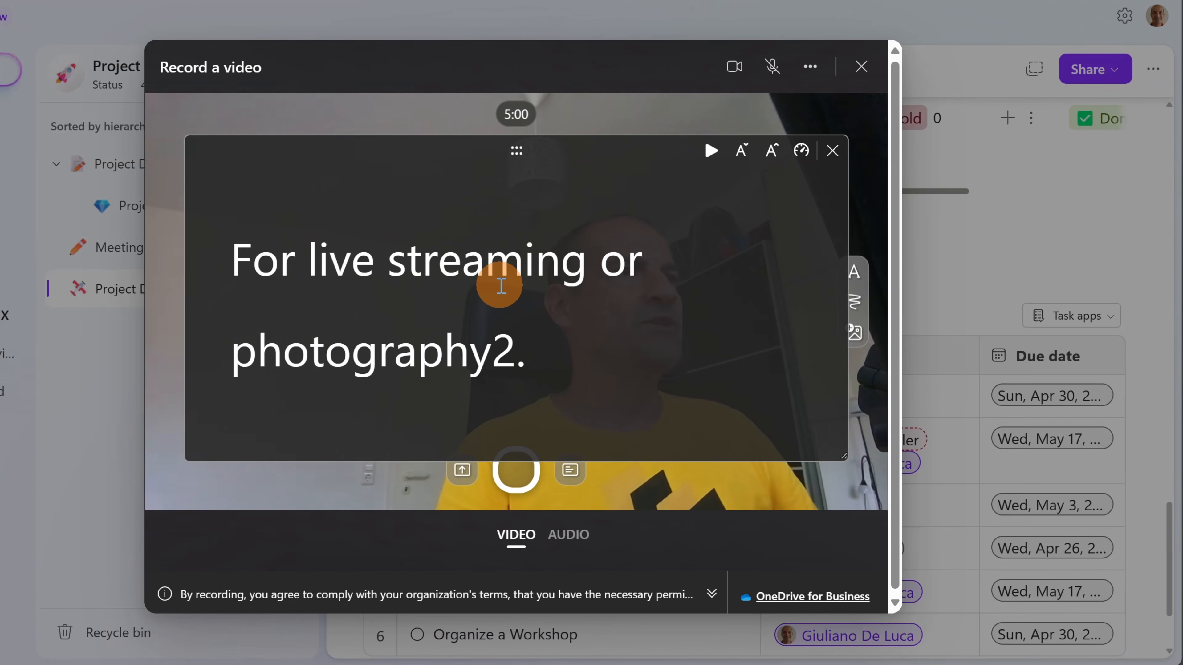
{"action": "key", "text": "Return"}
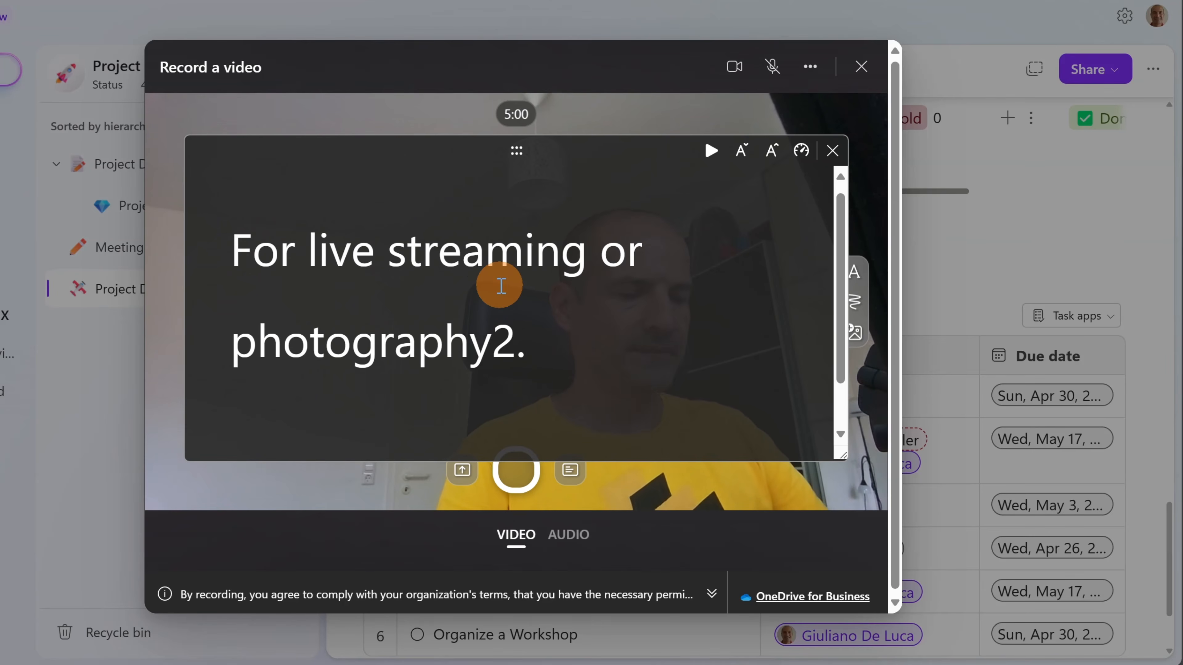
- Paste the transmitter-and-receiver line and the propellers line into the teleprompter script
{"action": "key", "text": "super+v"}
{"action": "key", "text": "Down"}
{"action": "key", "text": "Down"}
{"action": "key", "text": "Down"}
{"action": "key", "text": "Down"}
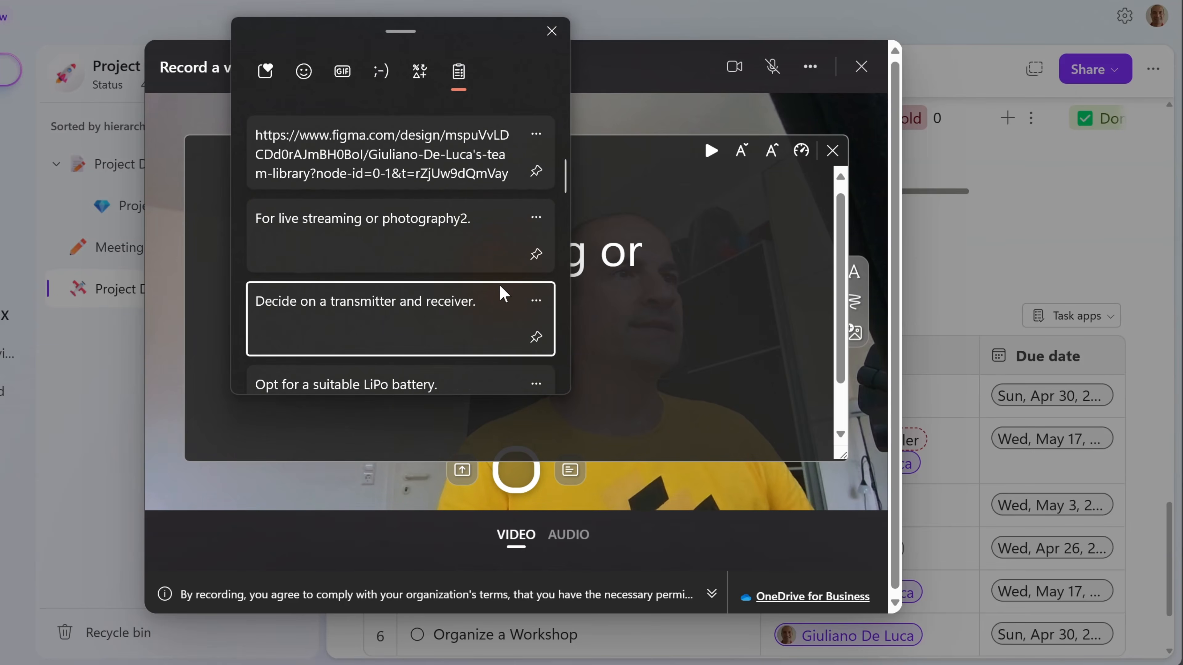
{"action": "key", "text": "Return"}
{"action": "key", "text": "Return"}
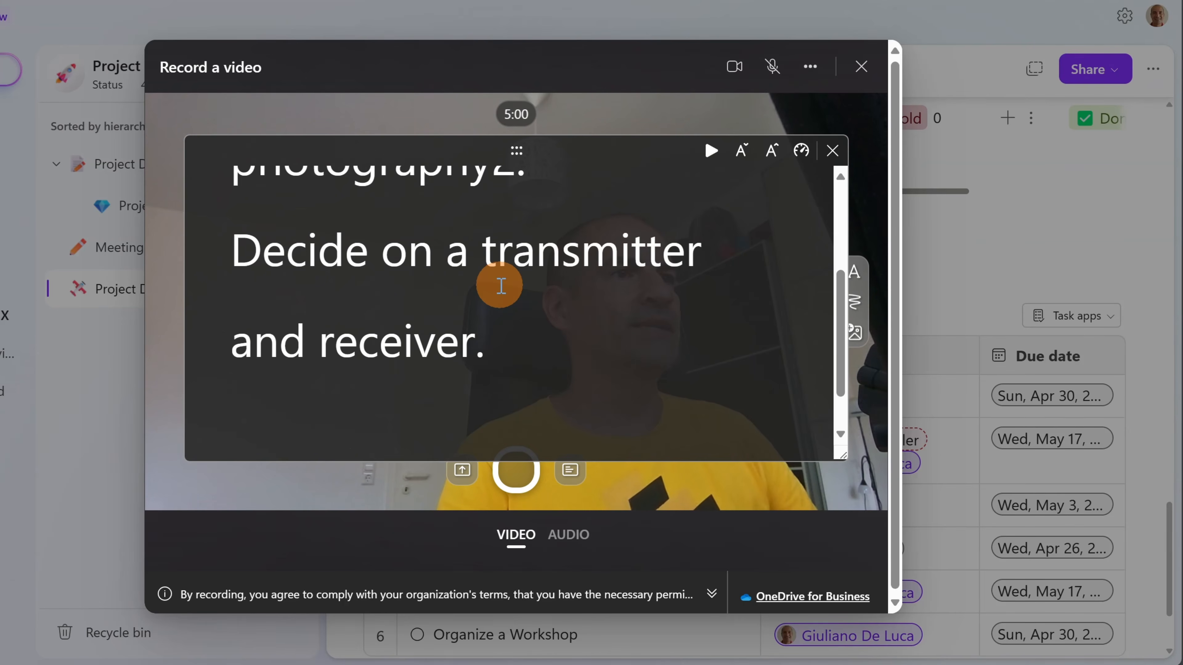
{"action": "key", "text": "super+v"}
{"action": "key", "text": "Down"}
{"action": "key", "text": "Down"}
{"action": "key", "text": "Down"}
{"action": "key", "text": "Down"}
{"action": "key", "text": "Down"}
{"action": "key", "text": "Down"}
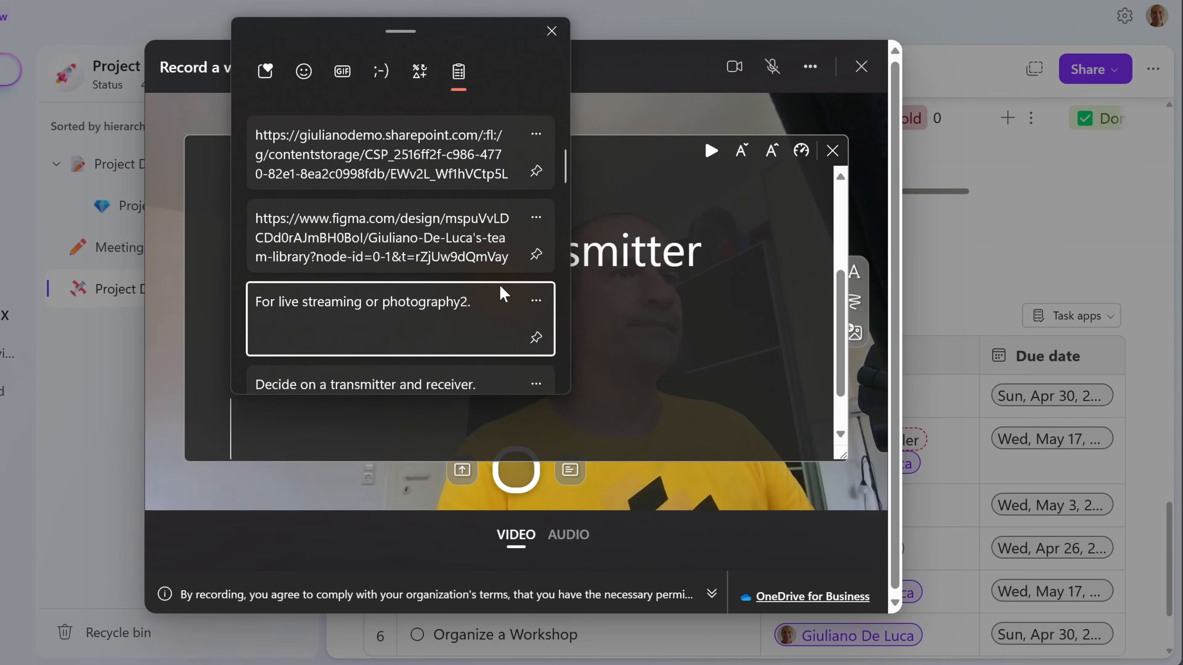
{"action": "key", "text": "Down"}
{"action": "left_click", "coordinate": [499, 283]}
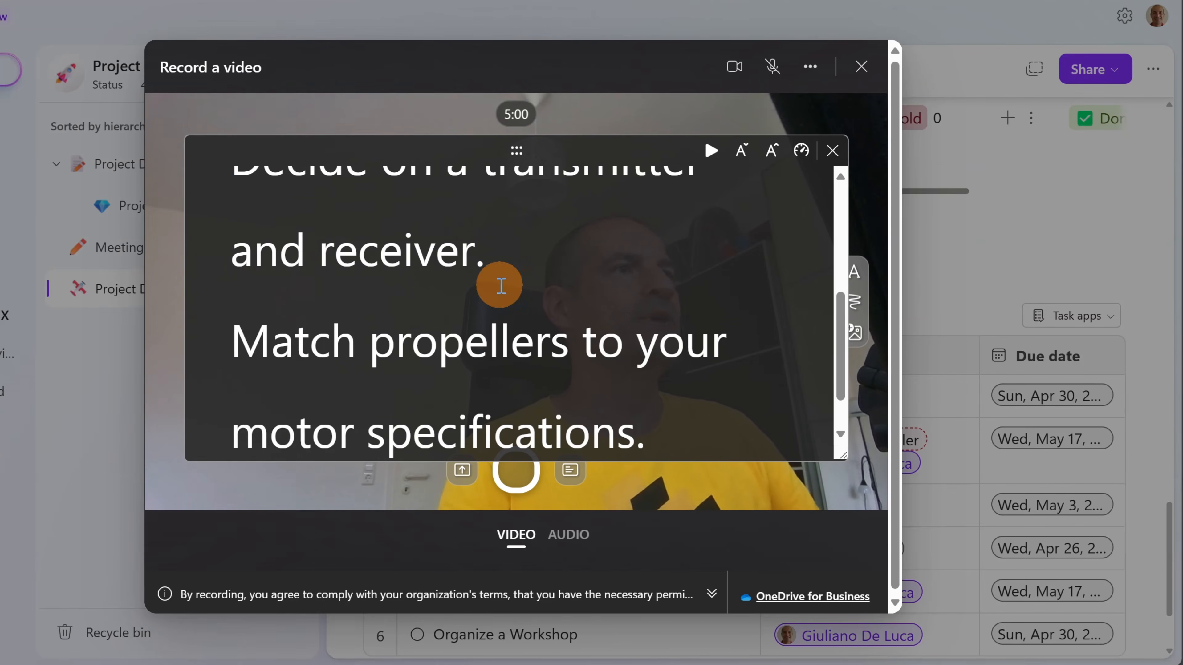
{"action": "scroll", "coordinate": [630, 300], "scroll_direction": "up", "scroll_amount": 4}
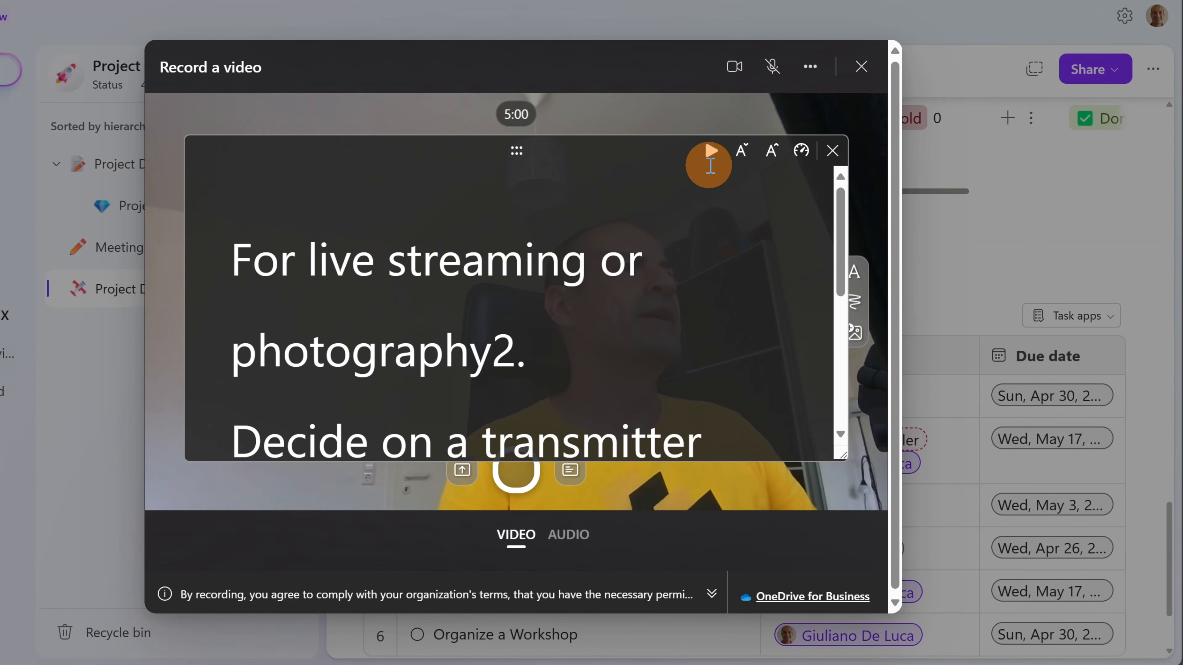
- Record and pause a 14-second clip while the teleprompter scrolls, then open Review
{"action": "left_click", "coordinate": [711, 156]}
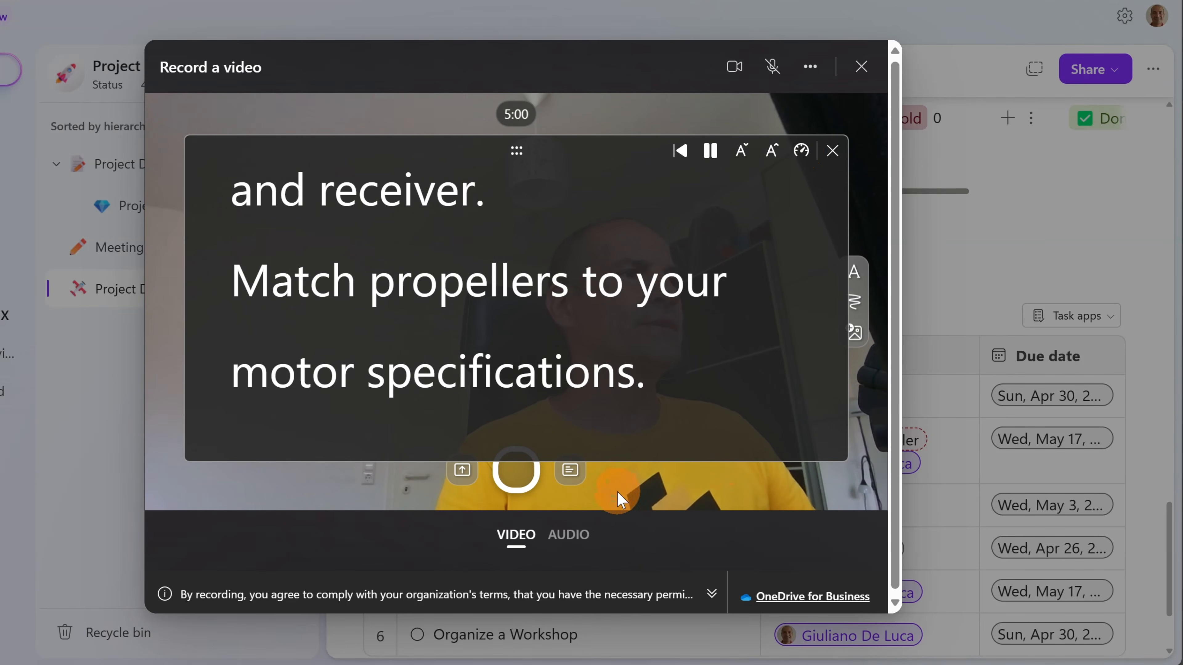
{"action": "left_click", "coordinate": [529, 480]}
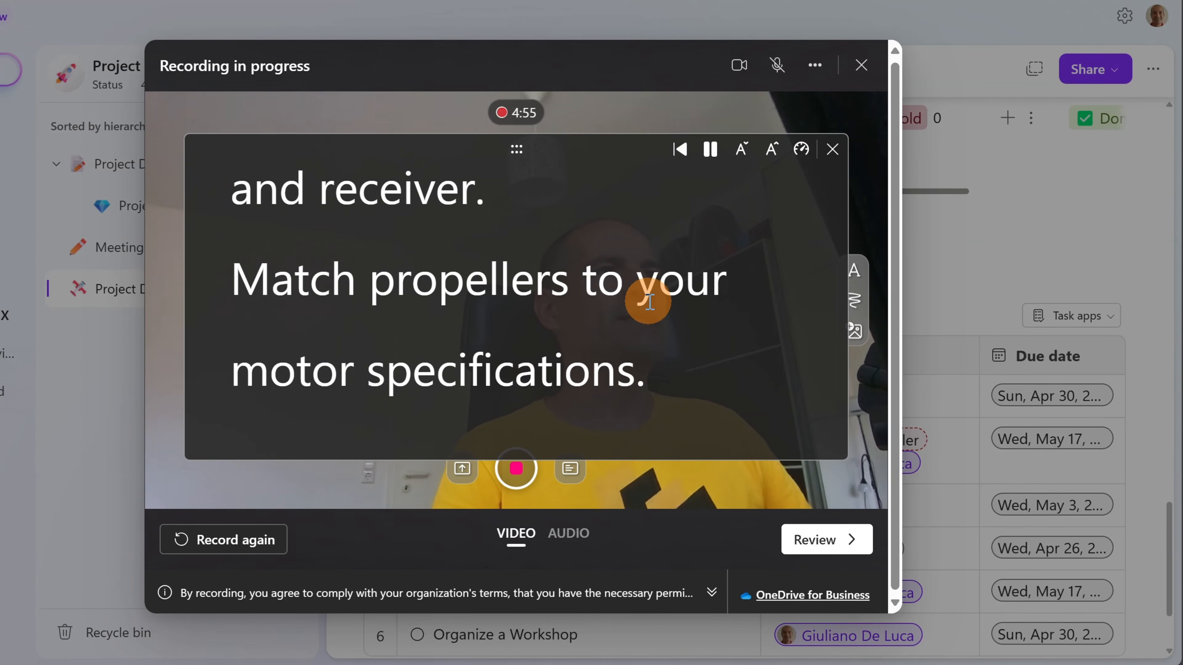
{"action": "left_click", "coordinate": [680, 158]}
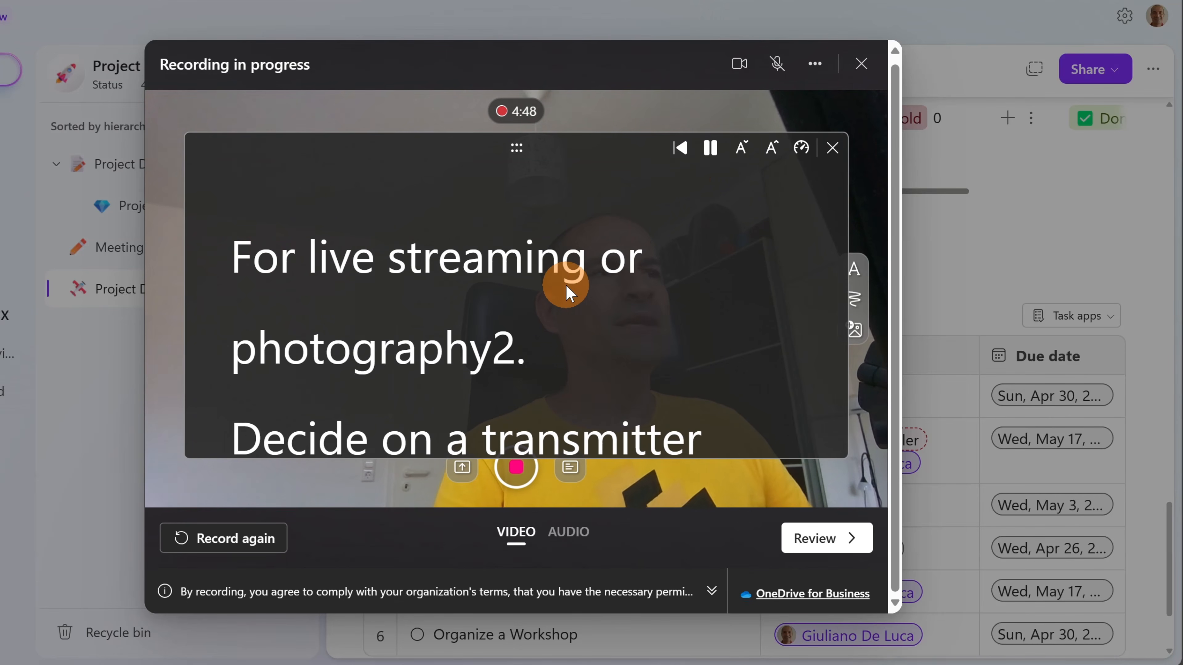
{"action": "left_click", "coordinate": [515, 467]}
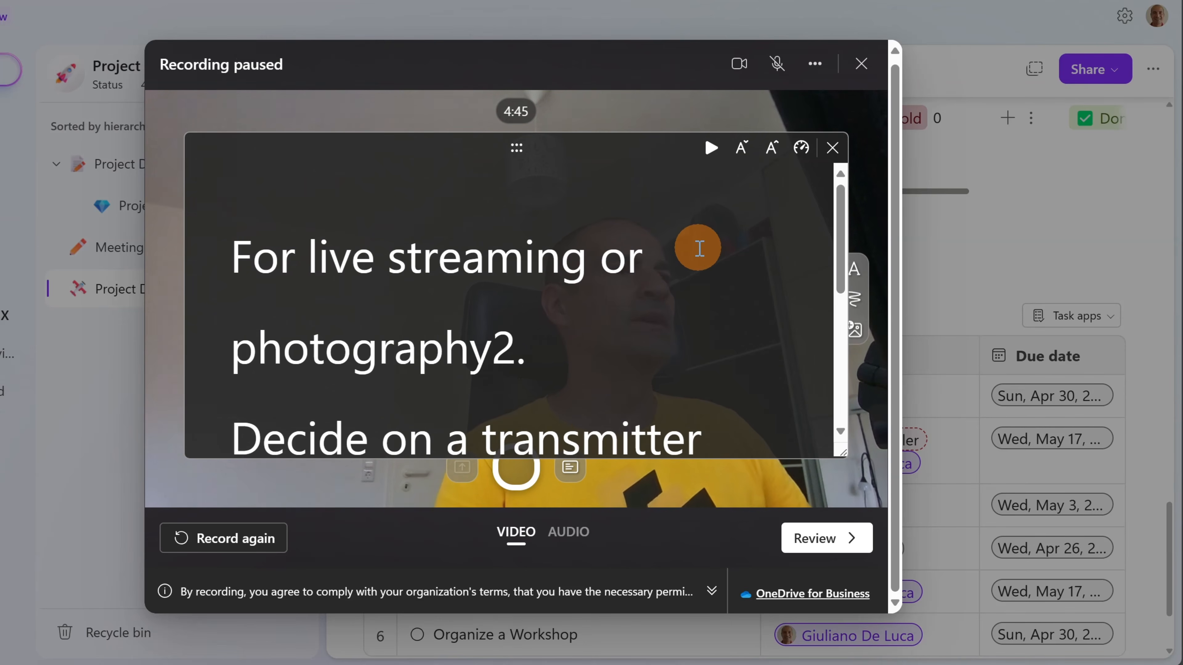
{"action": "left_click", "coordinate": [819, 538]}
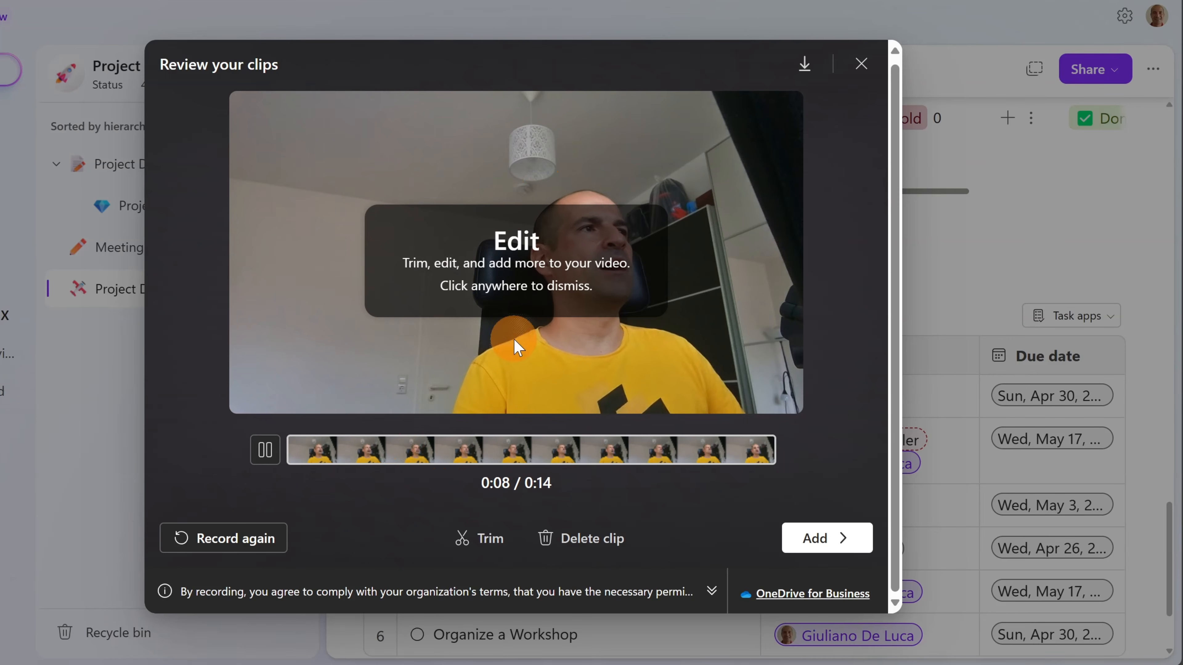
- Delete the 14-second clip and close the teleprompter panel
{"action": "left_click", "coordinate": [576, 540]}
{"action": "left_click", "coordinate": [425, 346]}
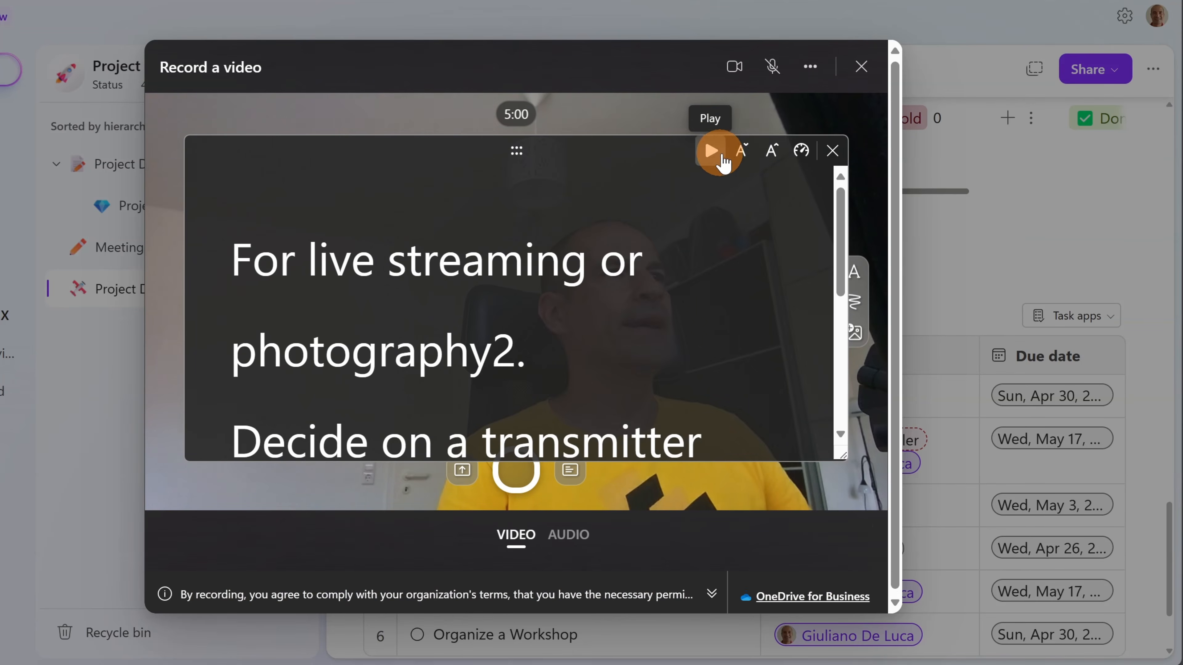
{"action": "left_click", "coordinate": [833, 150]}
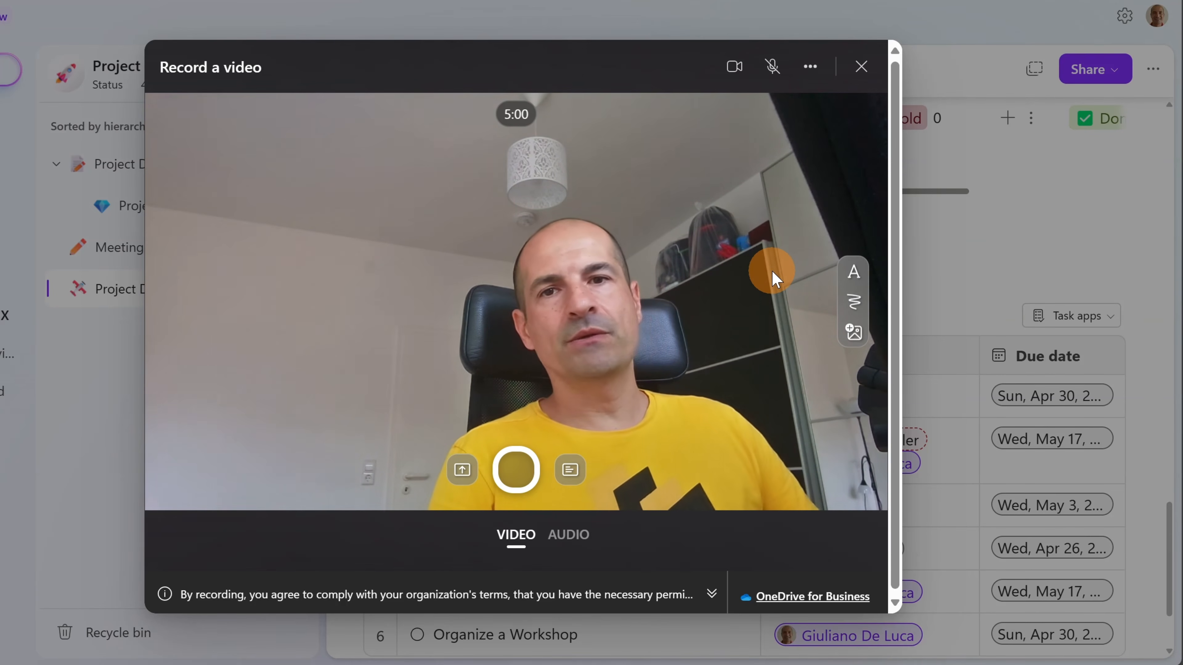
- Add a Modern-style 'Video Demo' caption and drag it to the top of the frame
{"action": "left_click", "coordinate": [853, 272]}
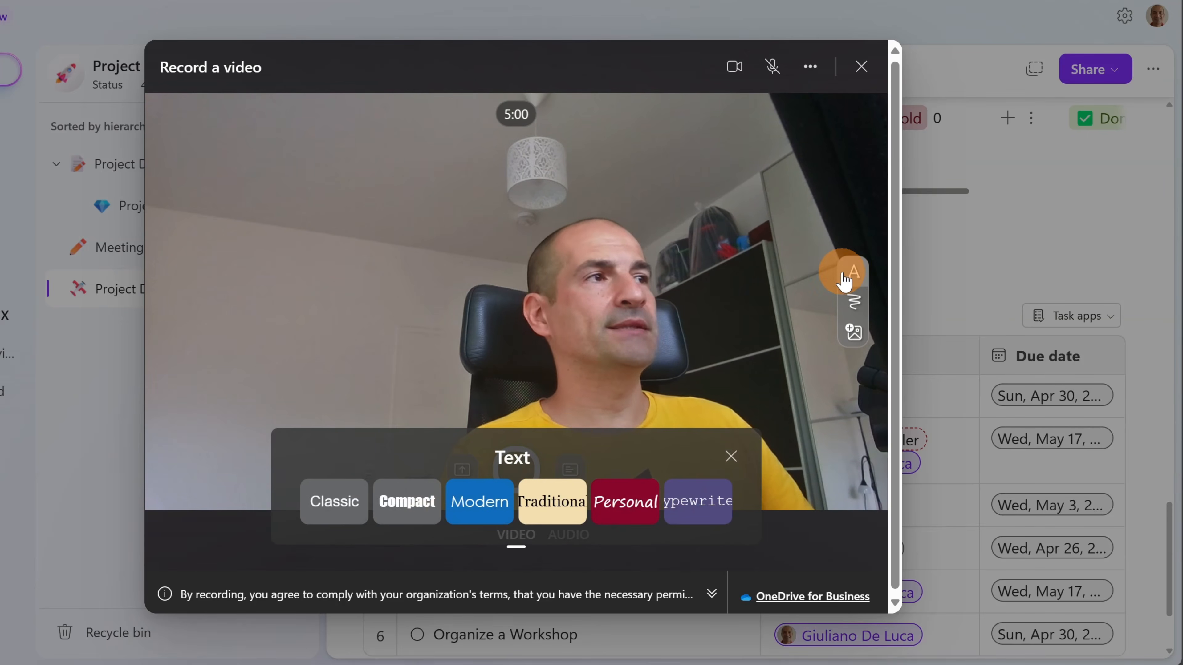
{"action": "left_click", "coordinate": [484, 502]}
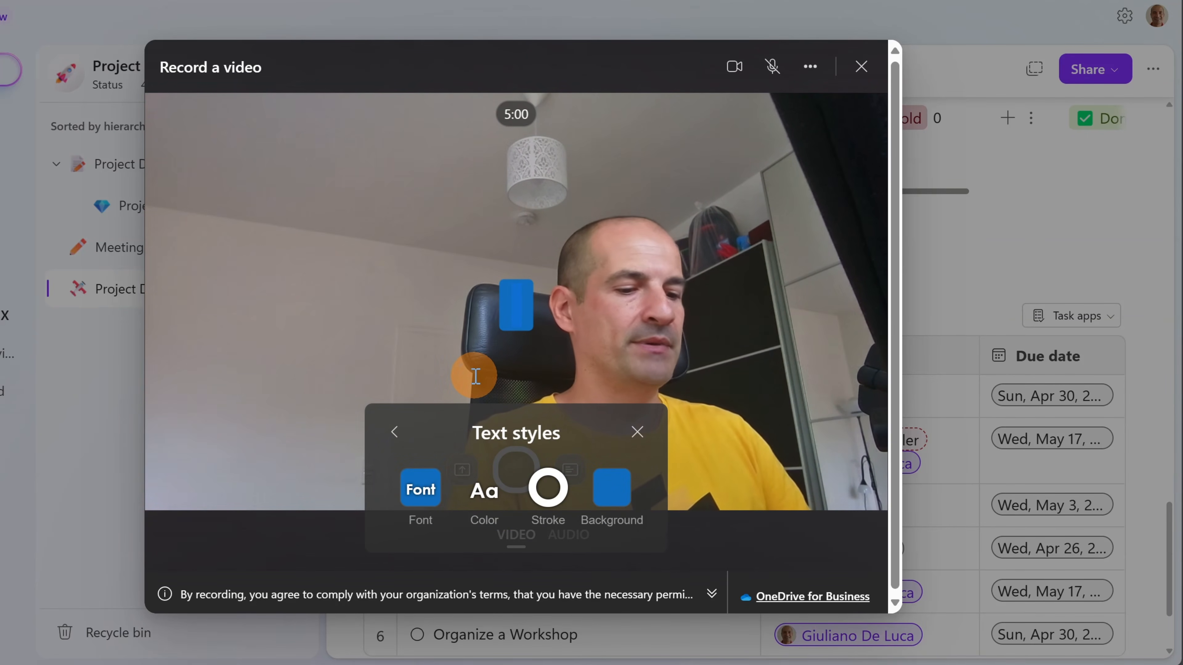
{"action": "type", "text": "Vide"}
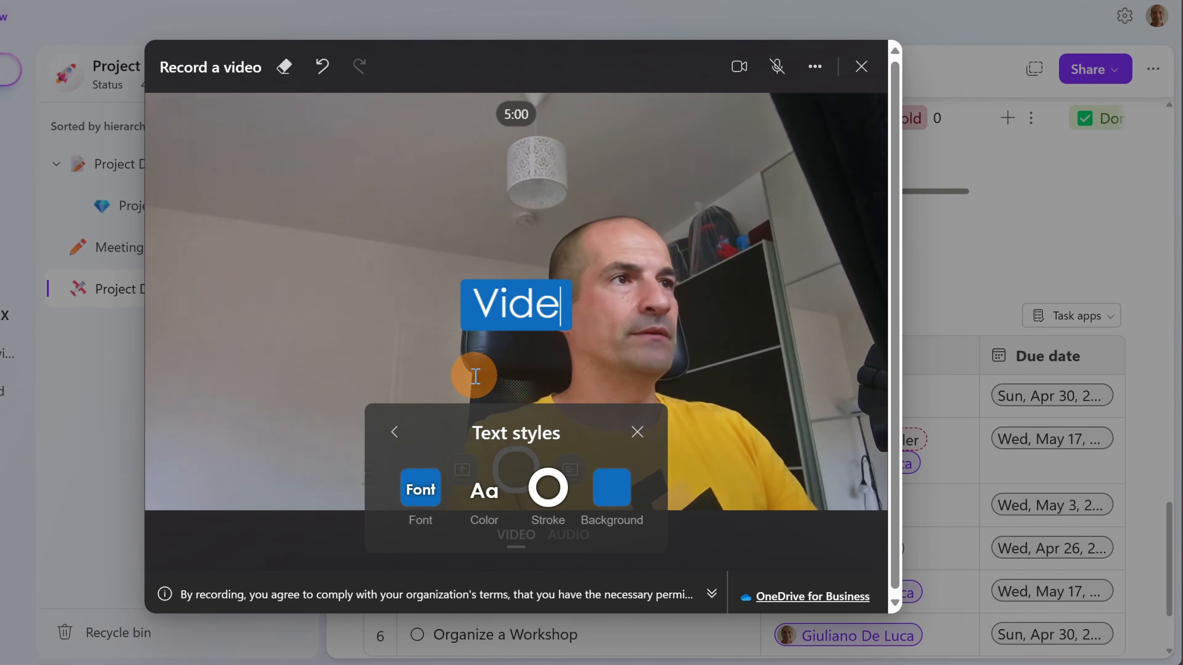
{"action": "type", "text": "o Demo"}
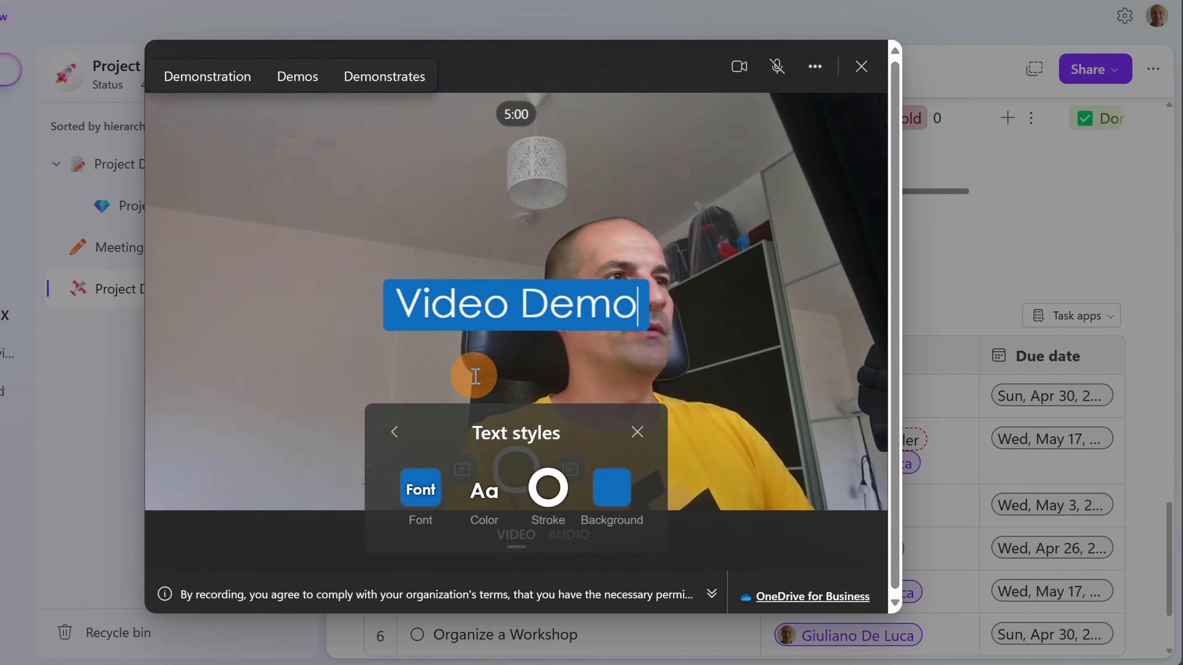
{"action": "left_click", "coordinate": [509, 307]}
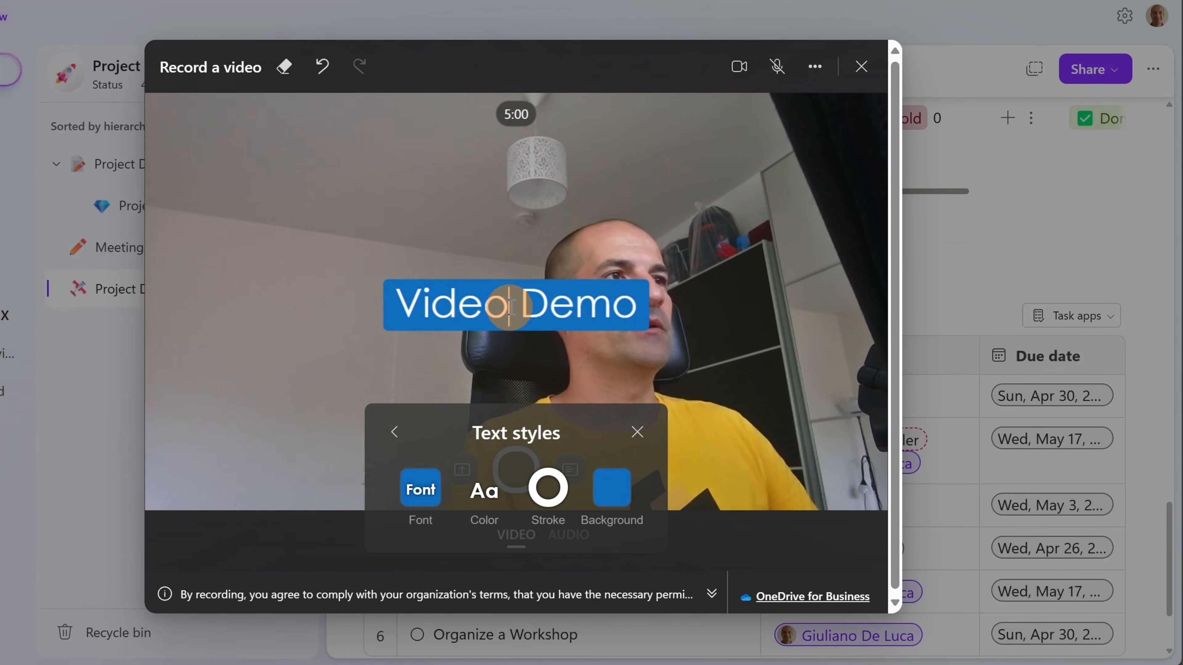
{"action": "left_click", "coordinate": [631, 429]}
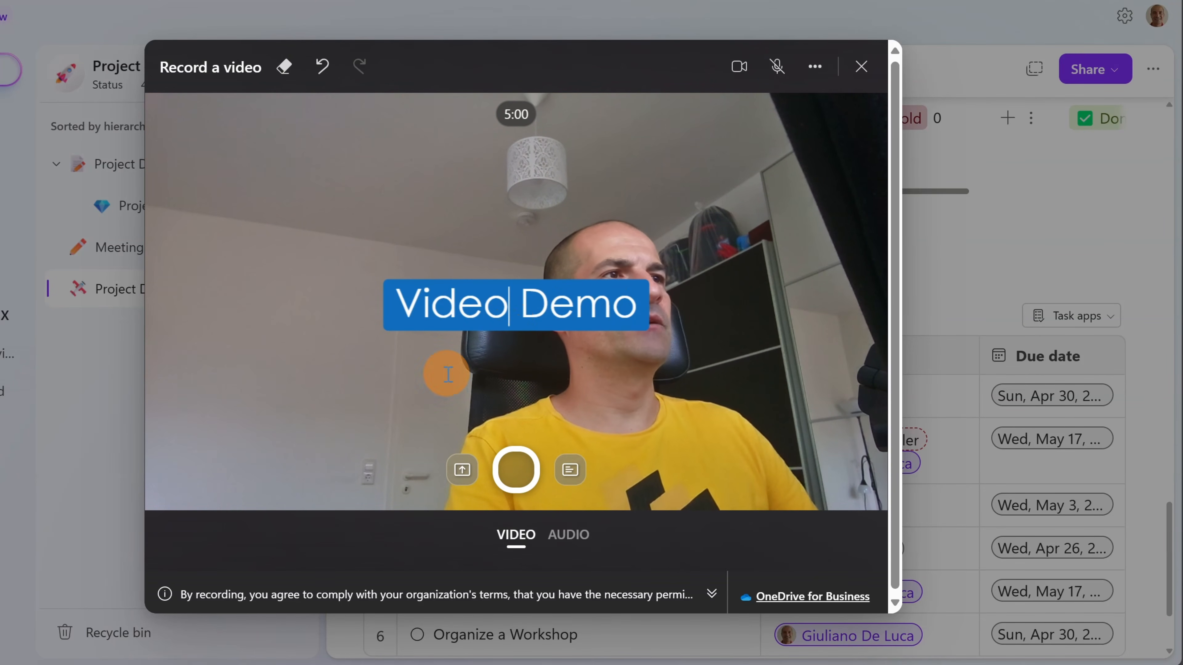
{"action": "left_click_drag", "start_coordinate": [482, 330], "coordinate": [486, 155]}
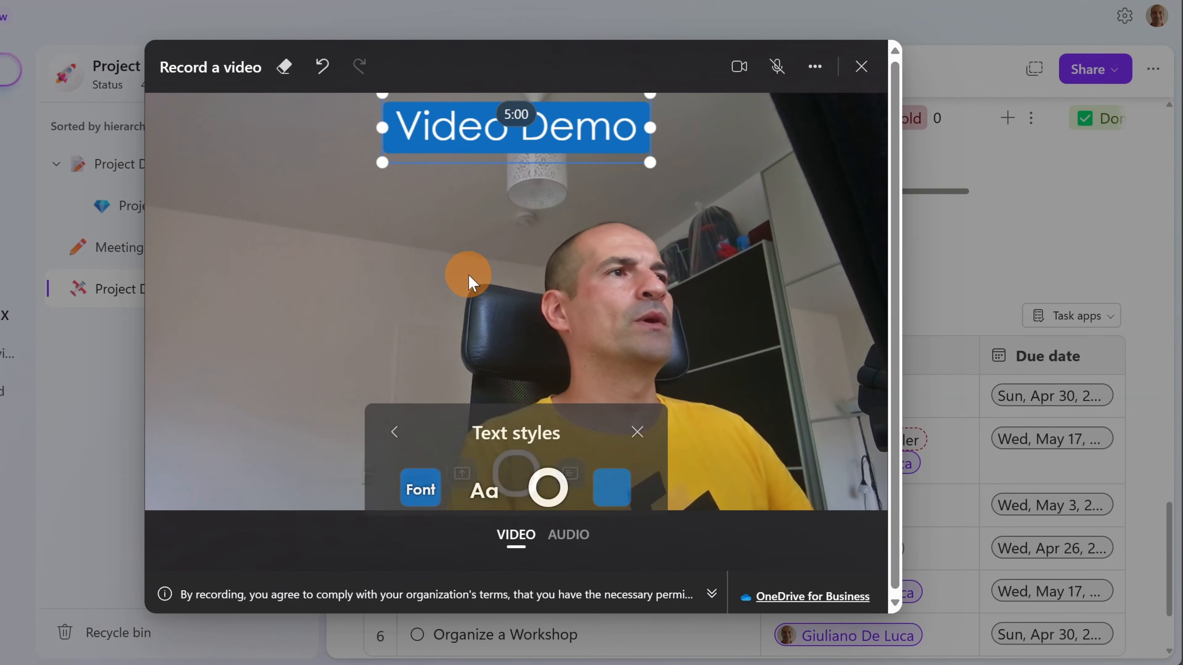
{"action": "left_click", "coordinate": [636, 431]}
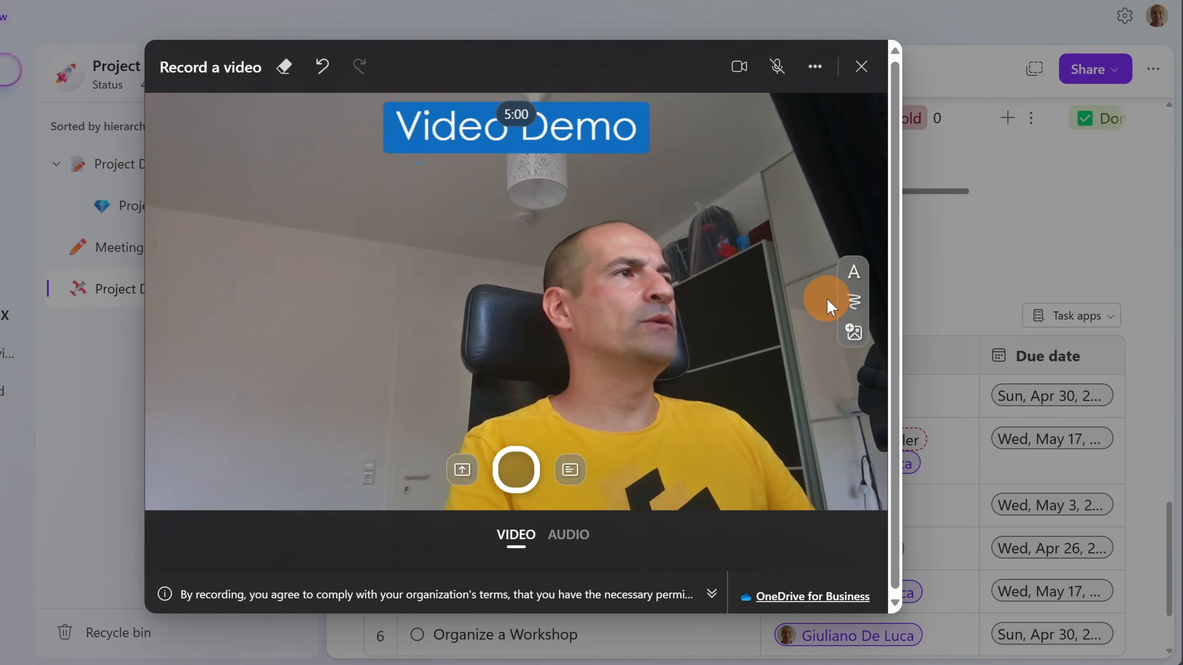
- Draw a blue 20px curved arrow pointing up at the Video Demo caption
{"action": "left_click", "coordinate": [852, 307]}
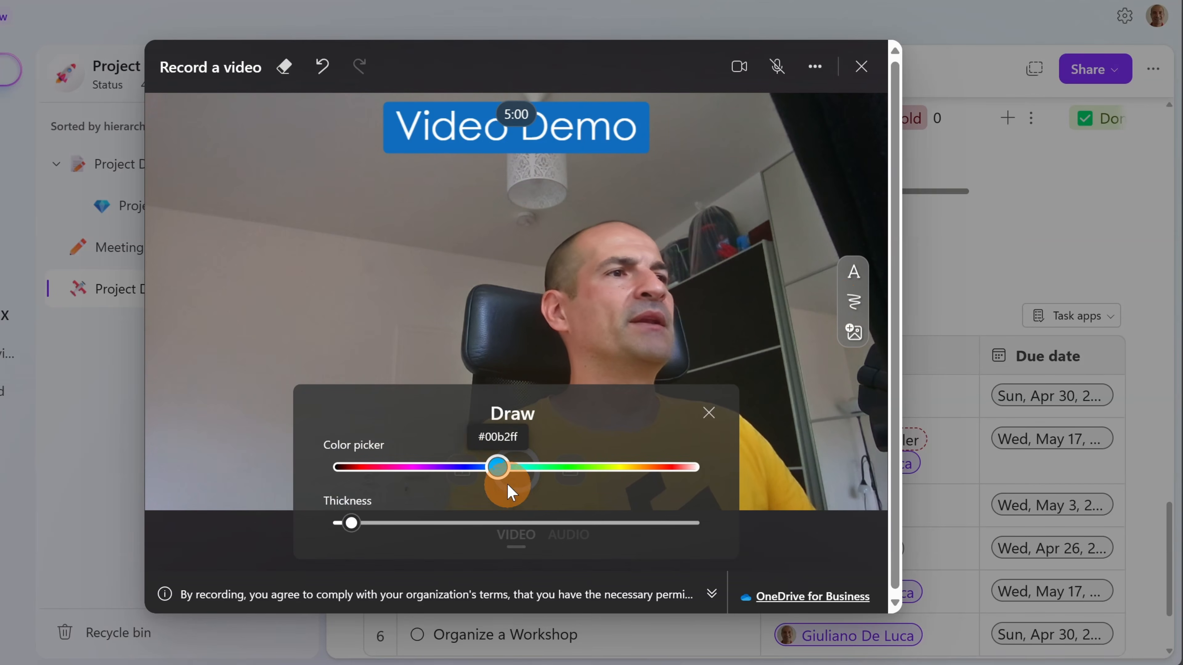
{"action": "left_click_drag", "start_coordinate": [368, 524], "coordinate": [450, 523]}
{"action": "left_click", "coordinate": [498, 467]}
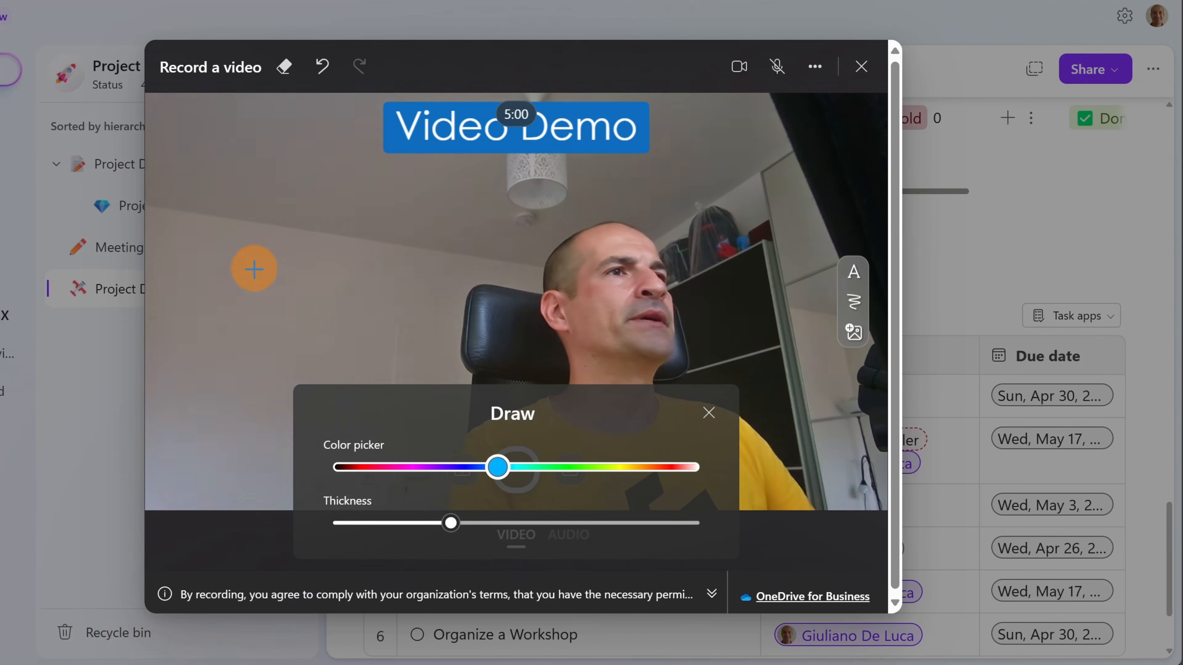
{"action": "mouse_move", "coordinate": [255, 269]}
{"action": "left_mouse_down"}
{"action": "mouse_move", "coordinate": [293, 177]}
{"action": "mouse_move", "coordinate": [365, 160]}
{"action": "left_mouse_up"}
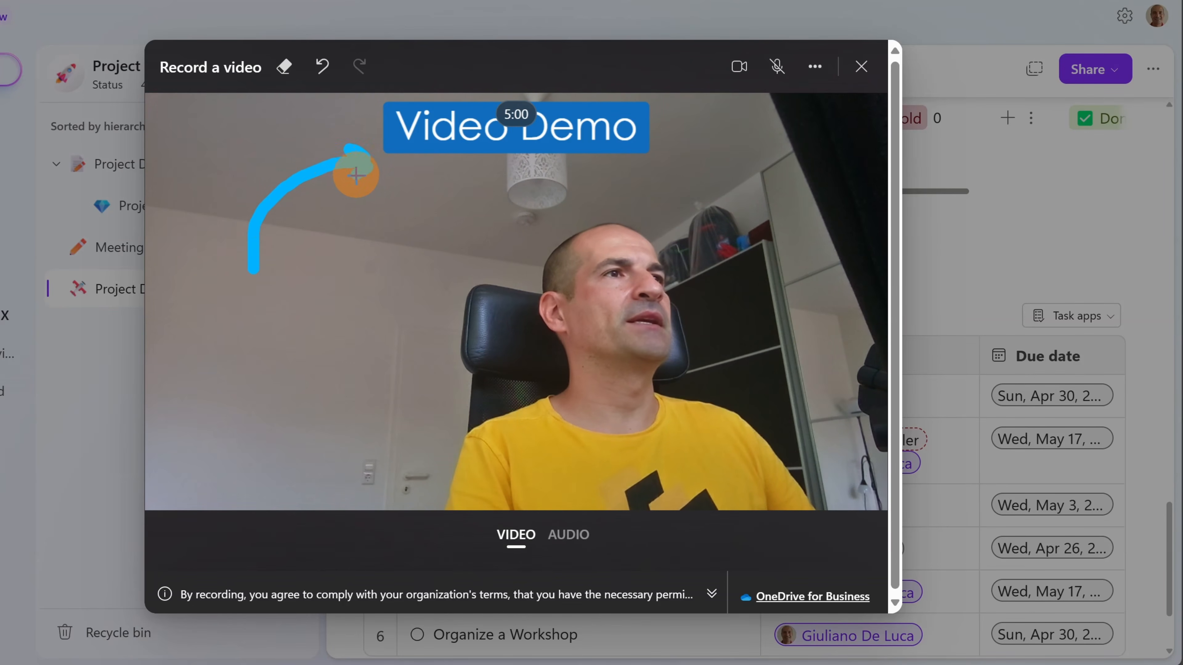
{"action": "left_click", "coordinate": [853, 332]}
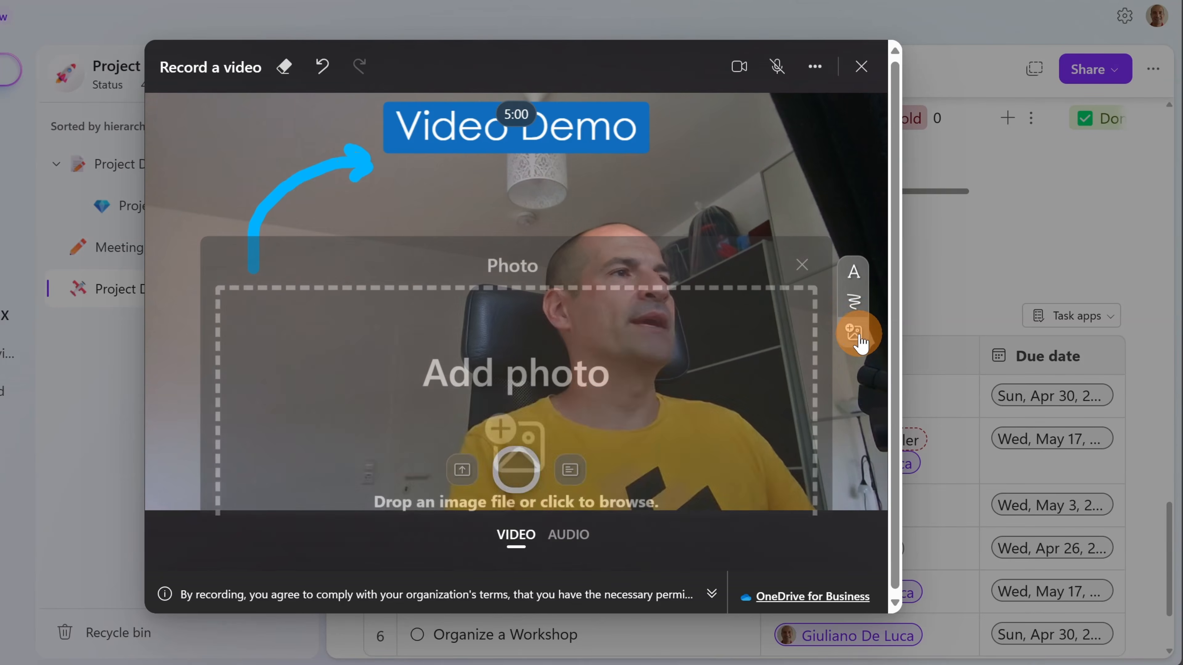
- Insert GIF.jpeg onto the video and place it on the left below the arrow
{"action": "left_click", "coordinate": [514, 454]}
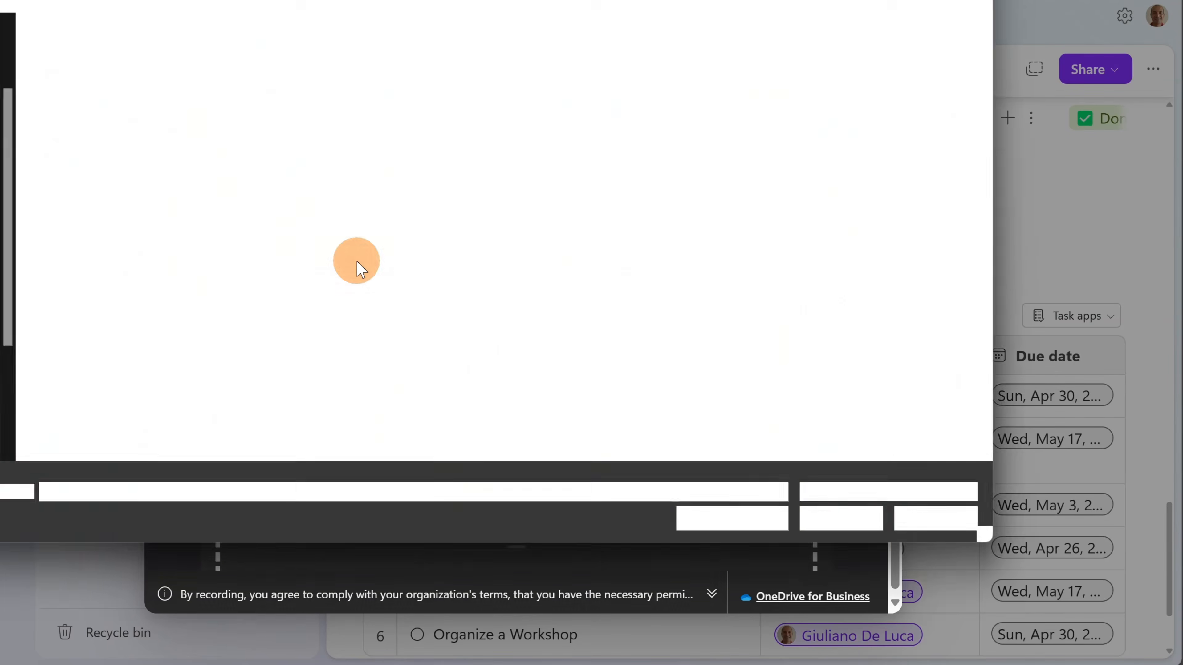
{"action": "double_click", "coordinate": [391, 88]}
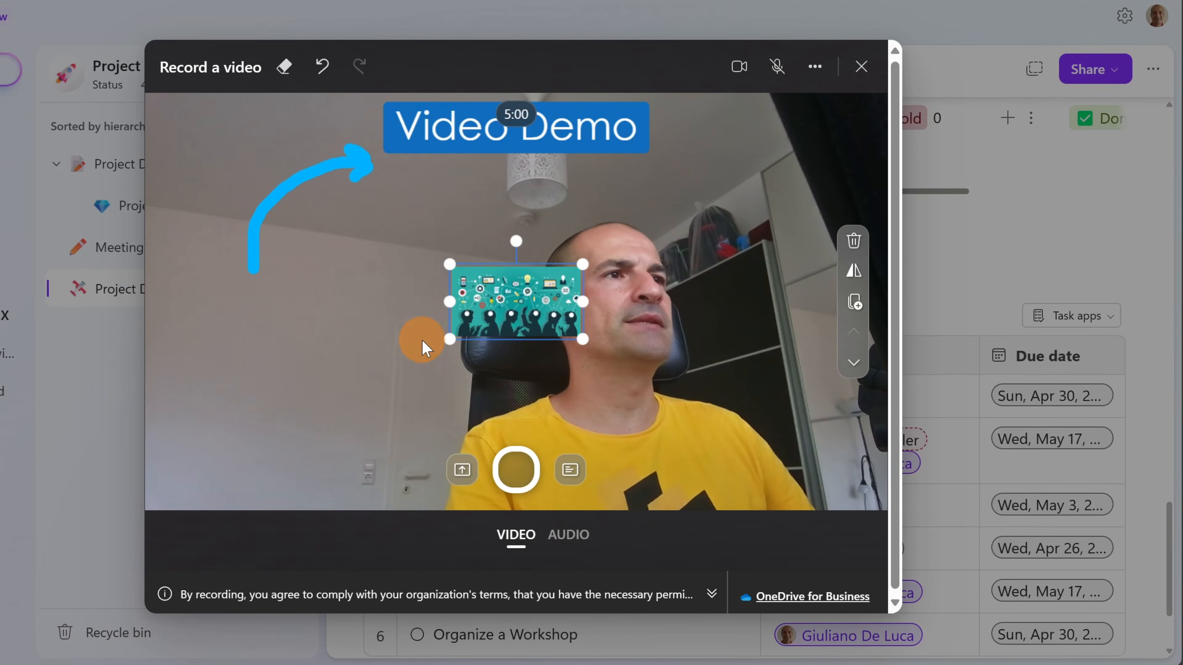
{"action": "left_click_drag", "start_coordinate": [503, 312], "coordinate": [239, 330]}
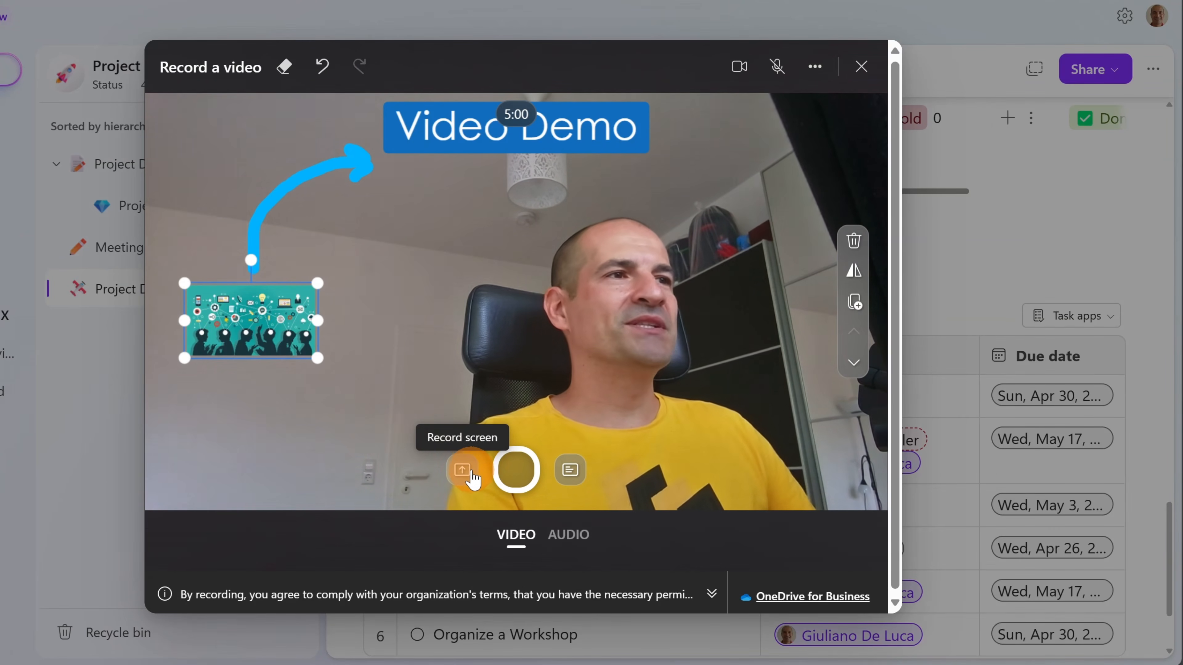
- Switch to screen recording and share Entire Screen, Screen 1
{"action": "left_click", "coordinate": [463, 470]}
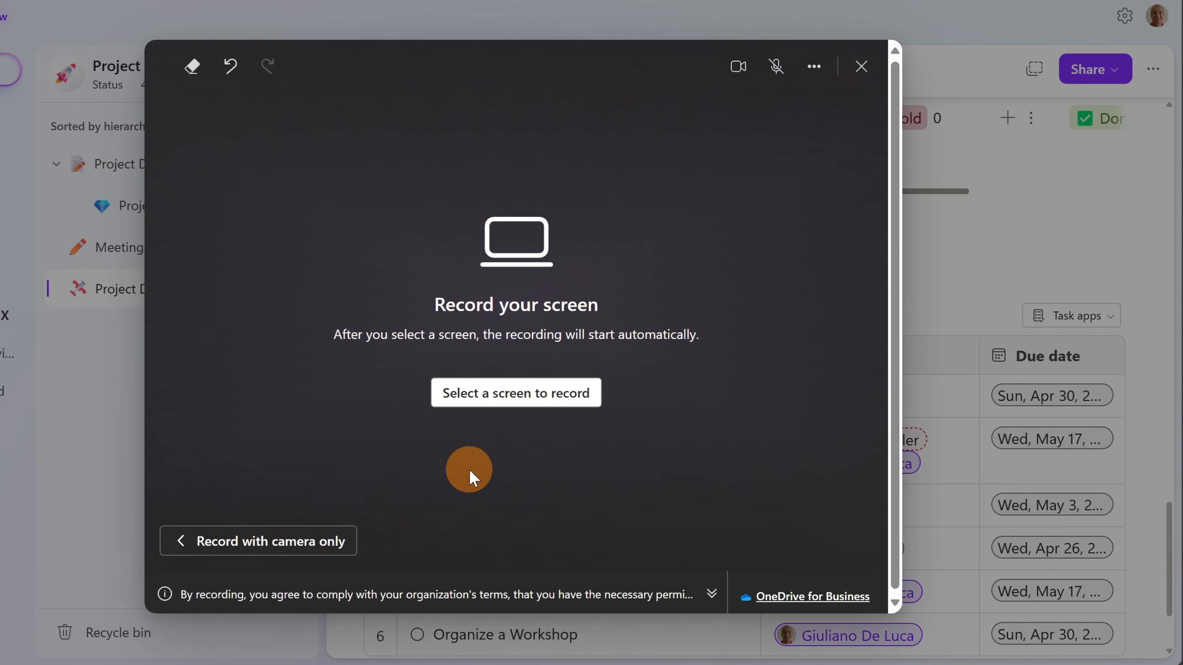
{"action": "left_click", "coordinate": [481, 403]}
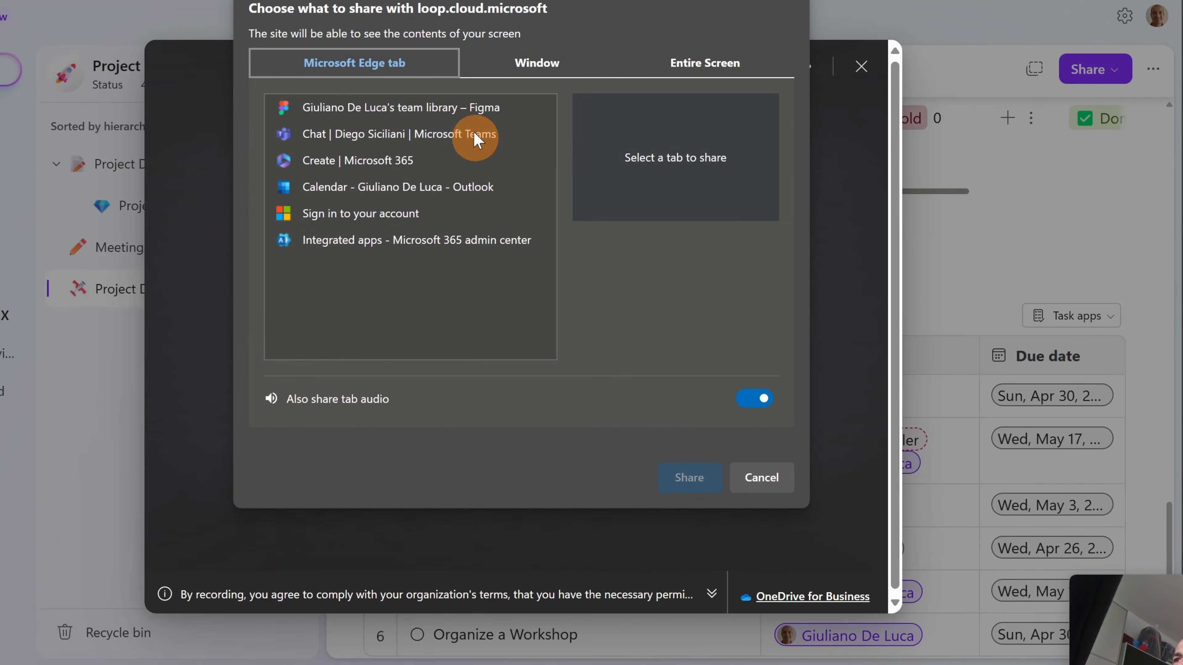
{"action": "left_click", "coordinate": [529, 74]}
{"action": "left_click", "coordinate": [703, 61]}
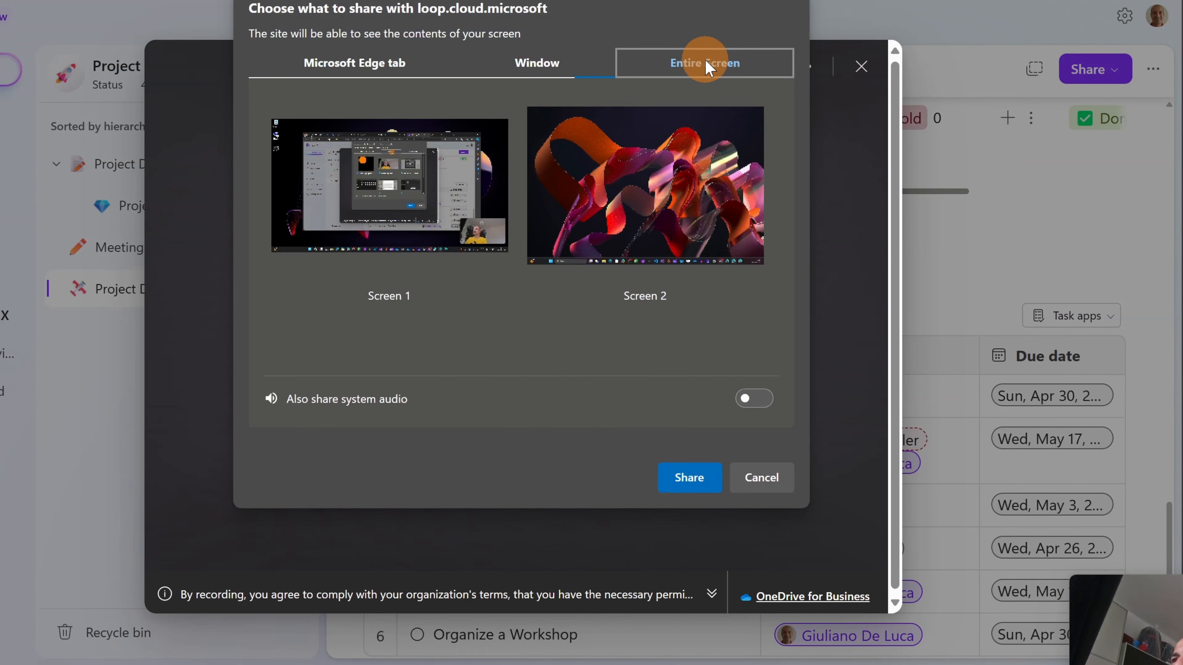
{"action": "left_click", "coordinate": [432, 203]}
{"action": "left_click", "coordinate": [680, 491]}
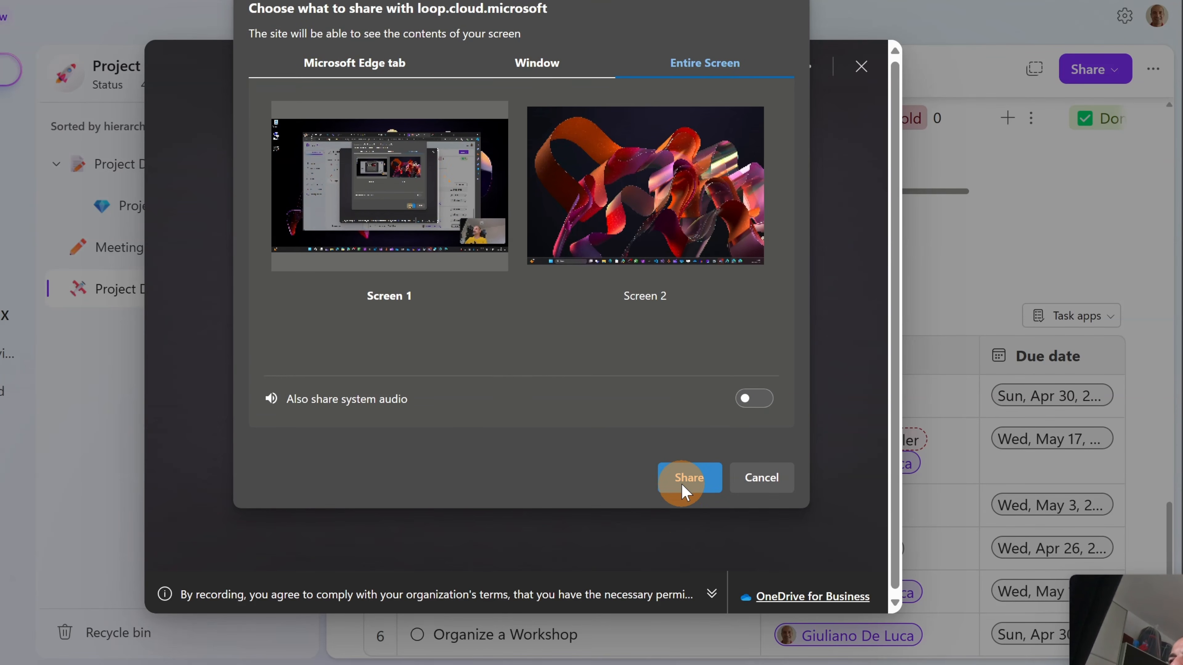
{"action": "left_click", "coordinate": [682, 487]}
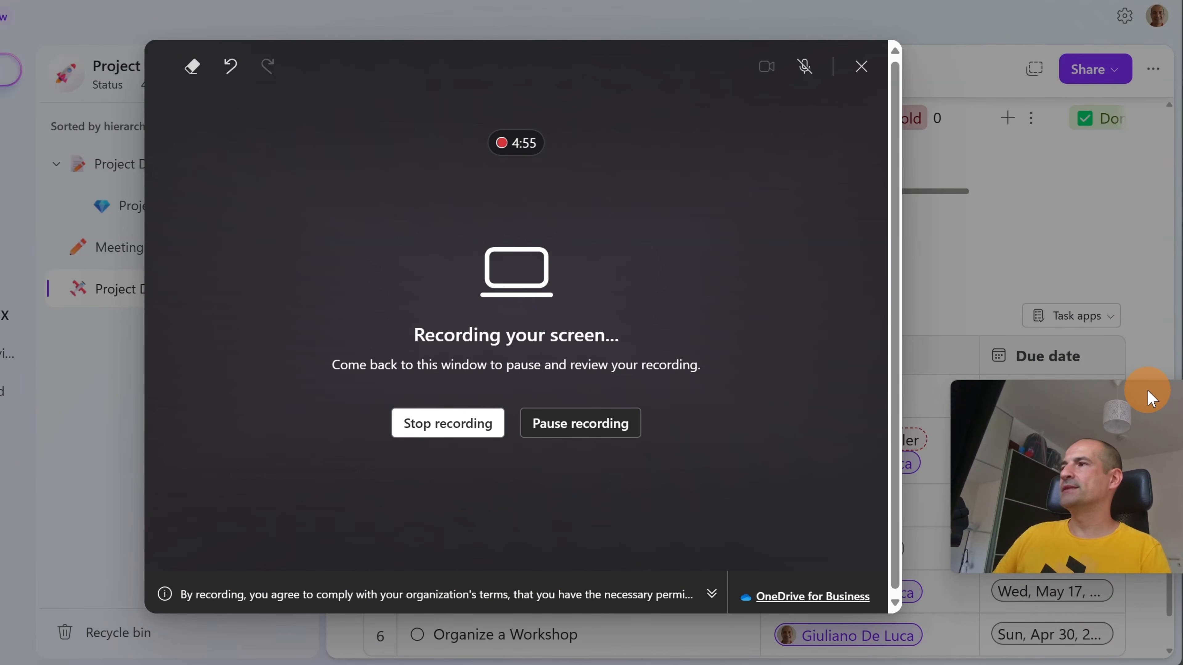
- Stop the recording and insert the 8-second clip above the Tasks table
{"action": "left_click", "coordinate": [459, 431]}
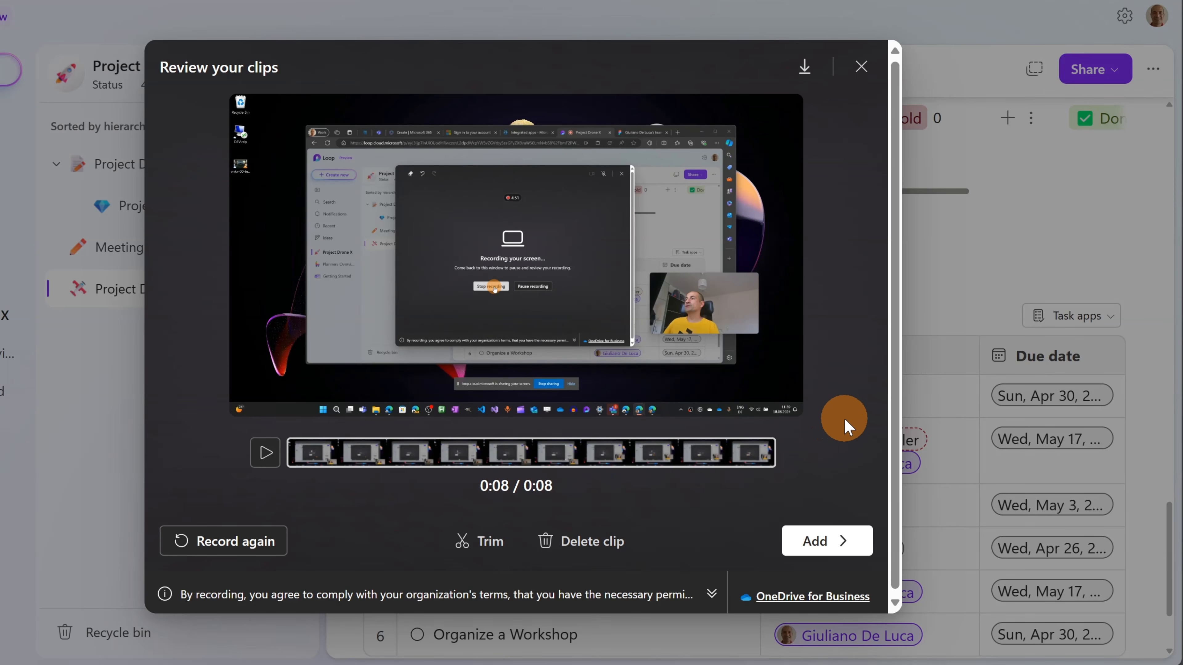
{"action": "left_click", "coordinate": [821, 542]}
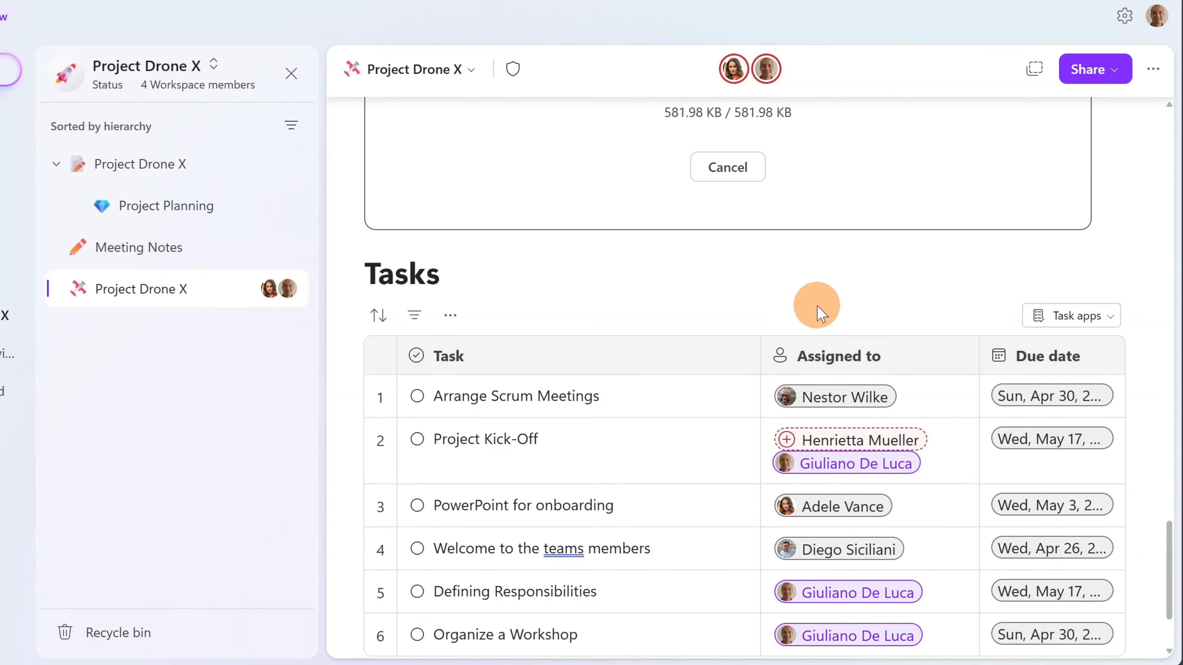
- Scroll the page to inspect the embedded Jun 18, 2024 Stream video above Tasks
{"action": "scroll", "coordinate": [810, 304], "scroll_direction": "up", "scroll_amount": 3}
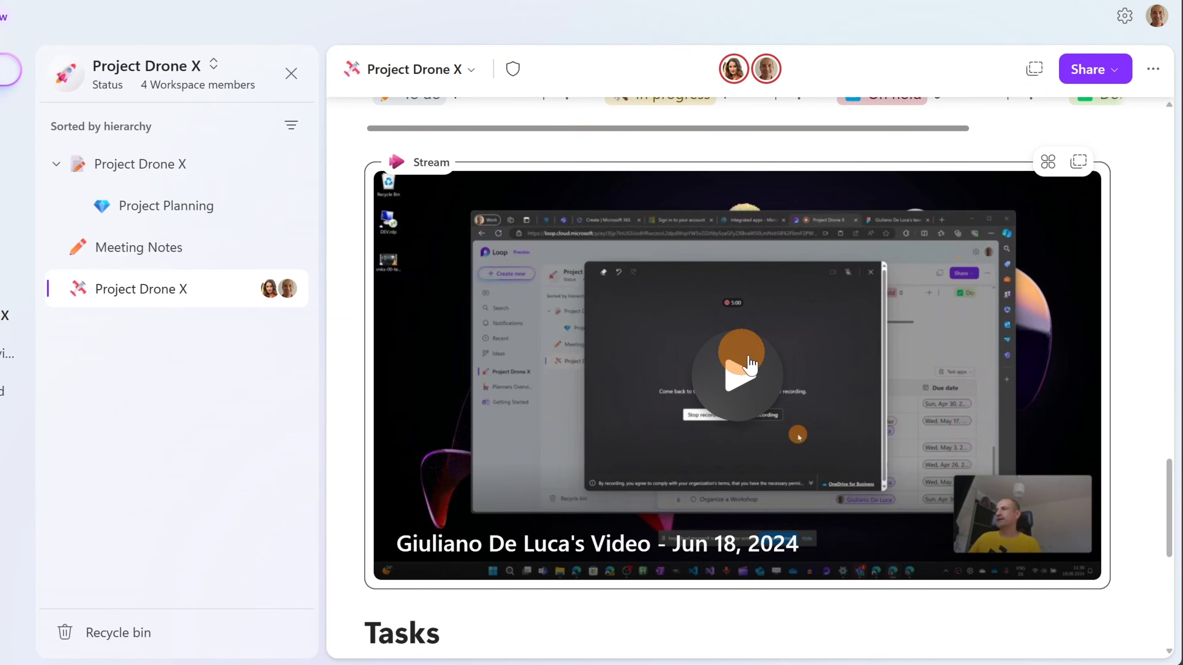
{"action": "scroll", "coordinate": [765, 370], "scroll_direction": "up", "scroll_amount": 2}
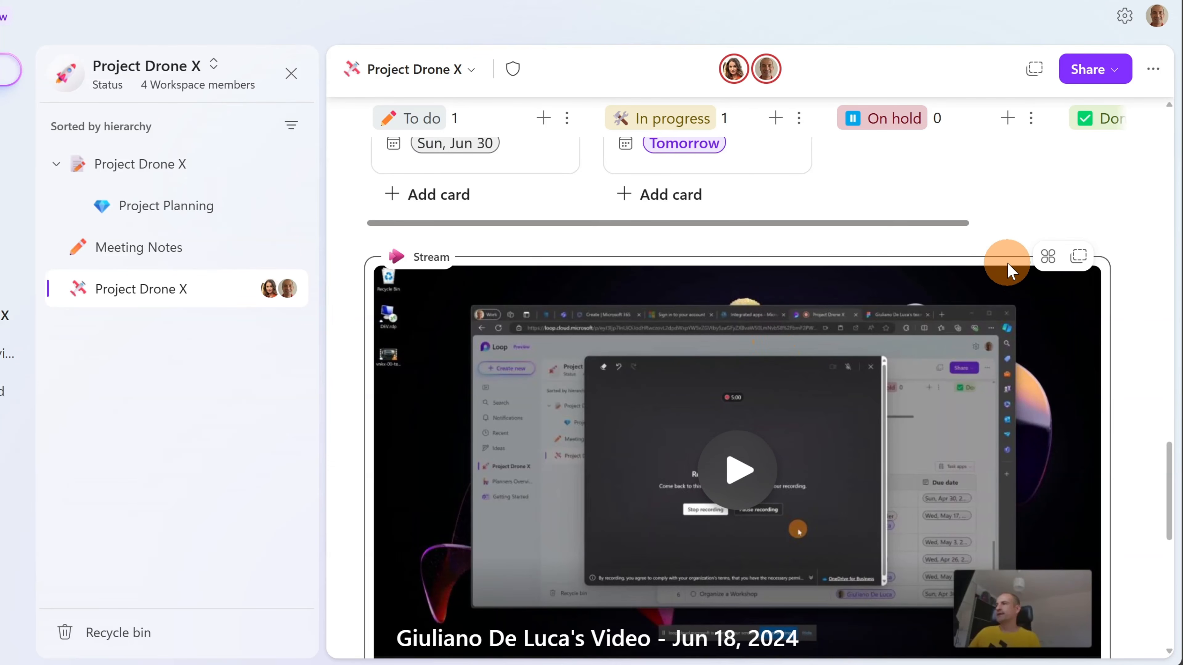
{"action": "scroll", "coordinate": [839, 257], "scroll_direction": "down", "scroll_amount": 2}
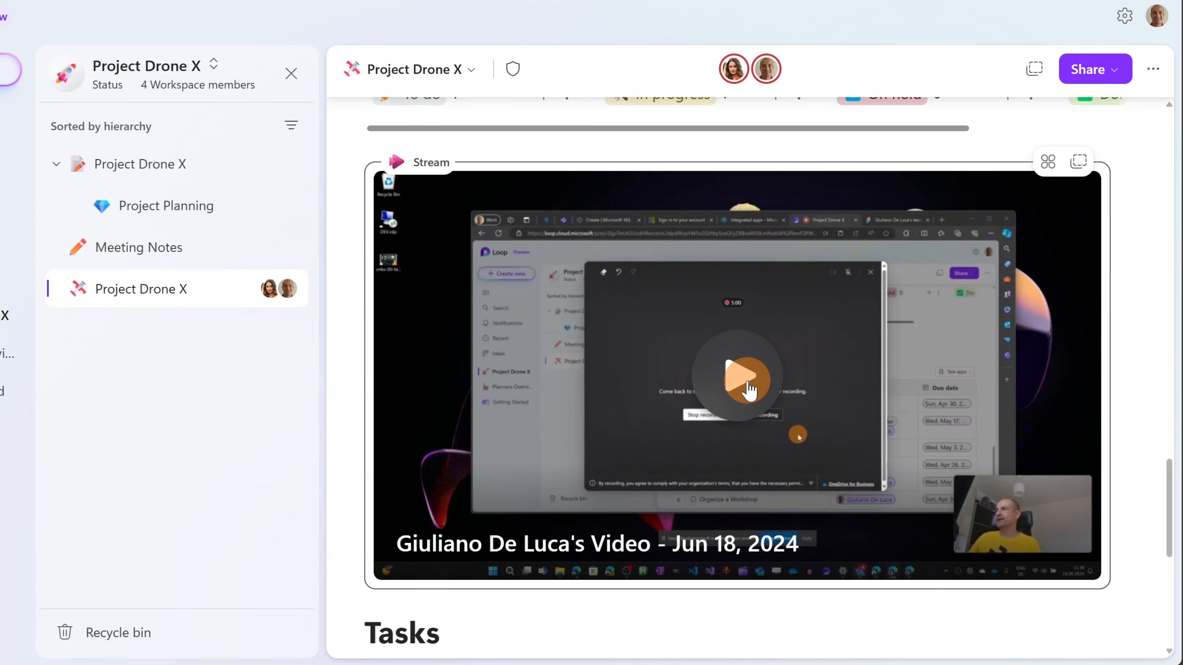